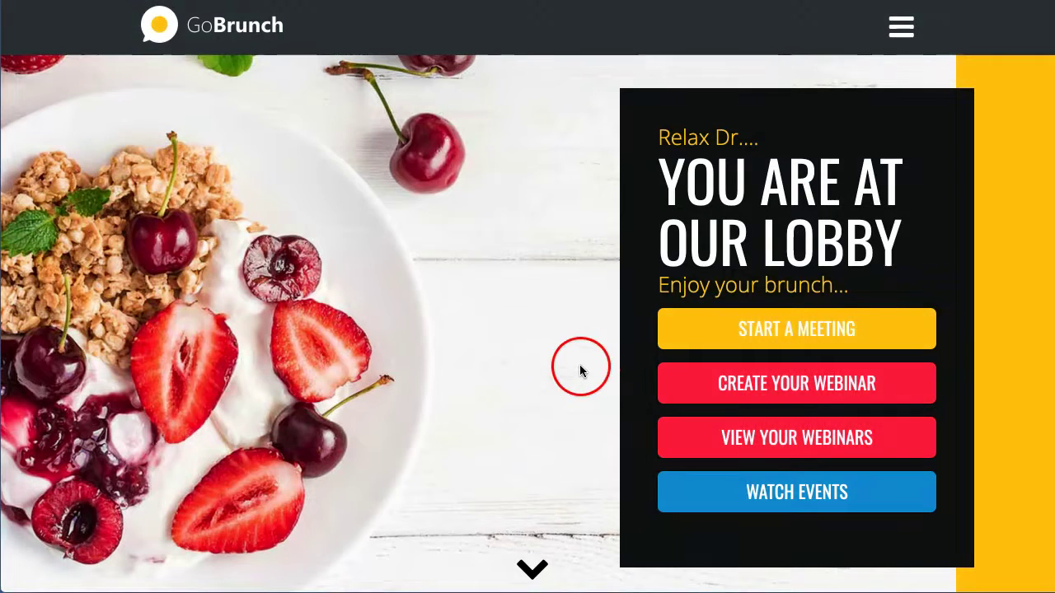
# Open the form for creating a new webinar from the lobby
pyautogui.moveTo(568, 369); pyautogui.dragTo(693, 379)
pyautogui.moveTo(1006, 376); pyautogui.dragTo(945, 385)
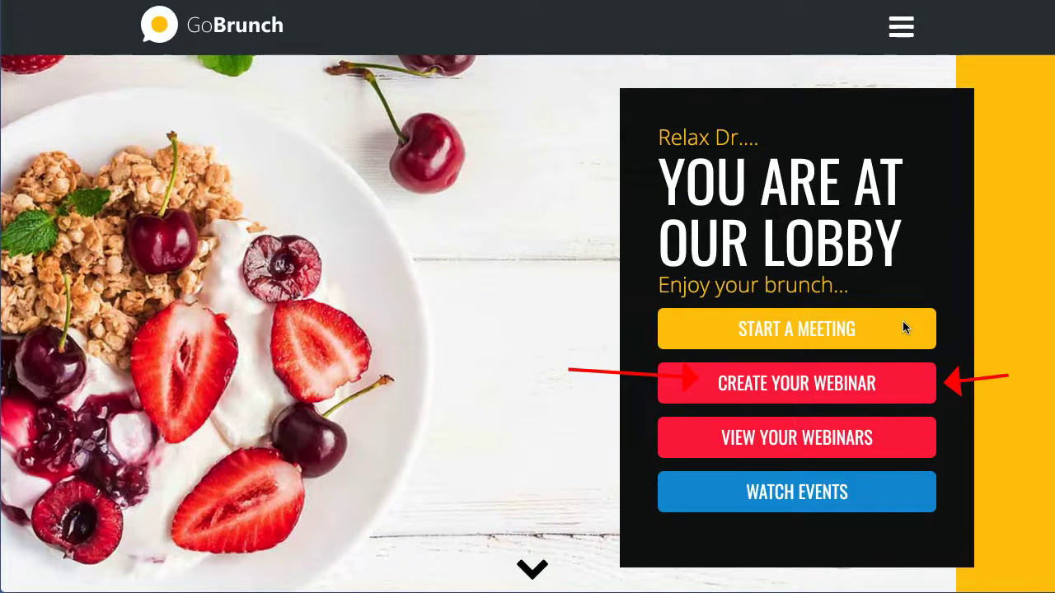
pyautogui.click(723, 384)
pyautogui.scroll(-1, 381, 200)
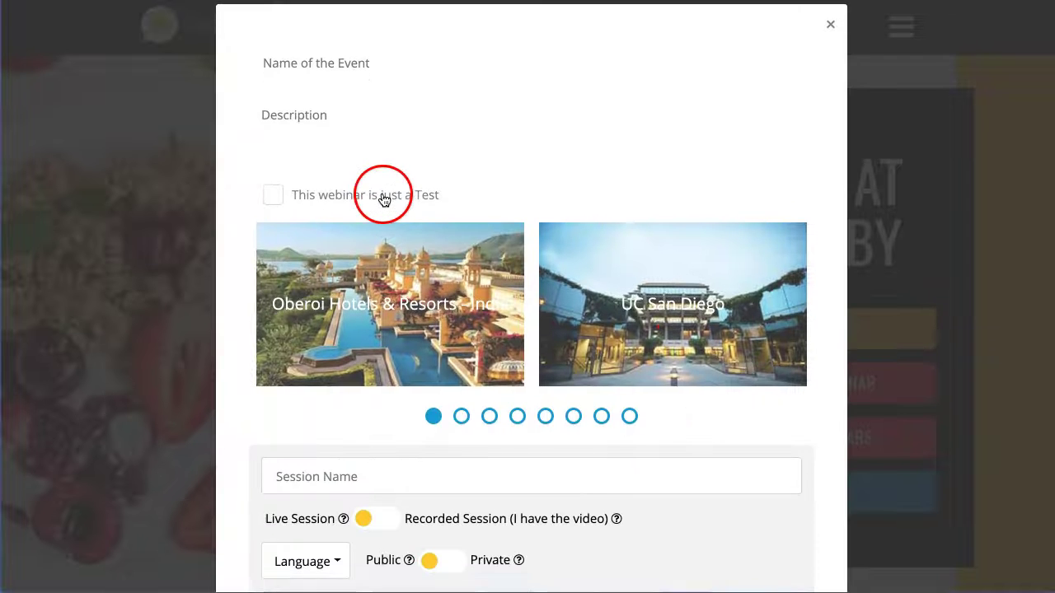
pyautogui.scroll(-1, 360, 197)
pyautogui.scroll(1, 336, 85)
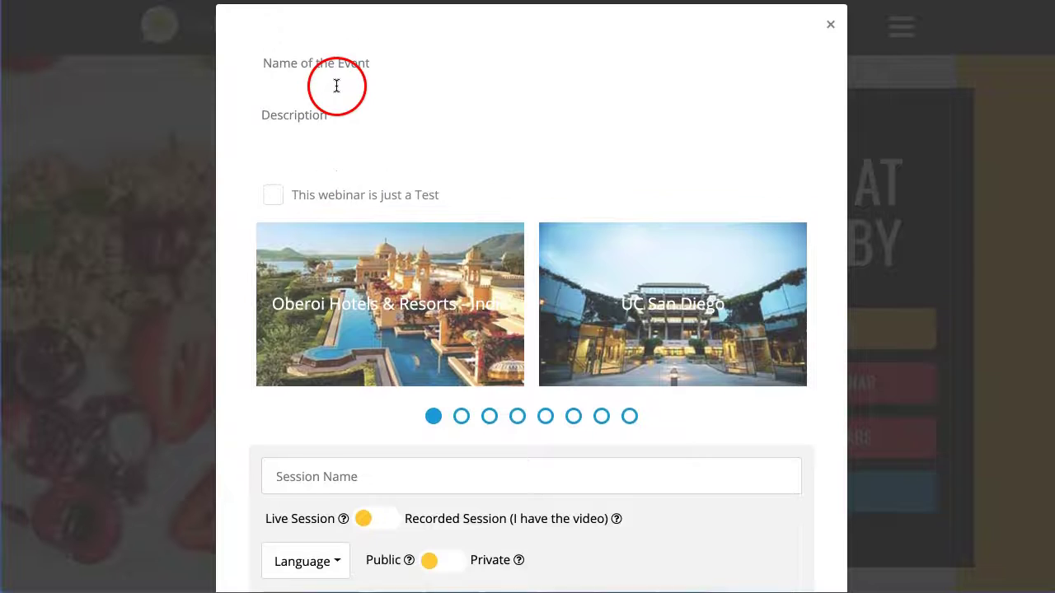
# Enter the event's name as the host's first name in possessive form followed by "Demo"
pyautogui.click(331, 78)
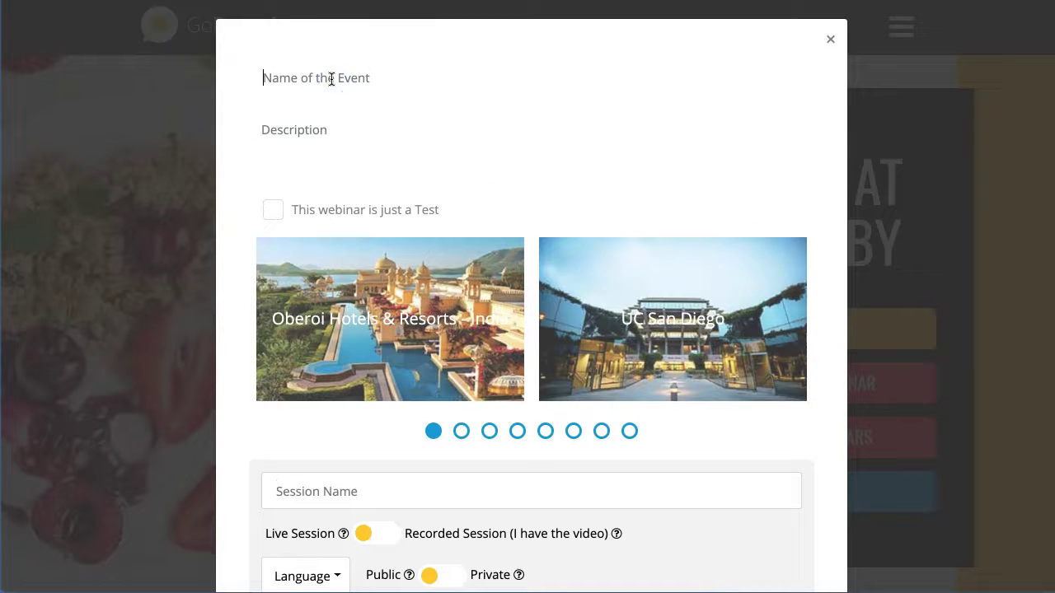
pyautogui.write('Nel')
pyautogui.click(336, 85)
pyautogui.write("lie's Demo")
pyautogui.click(377, 122)
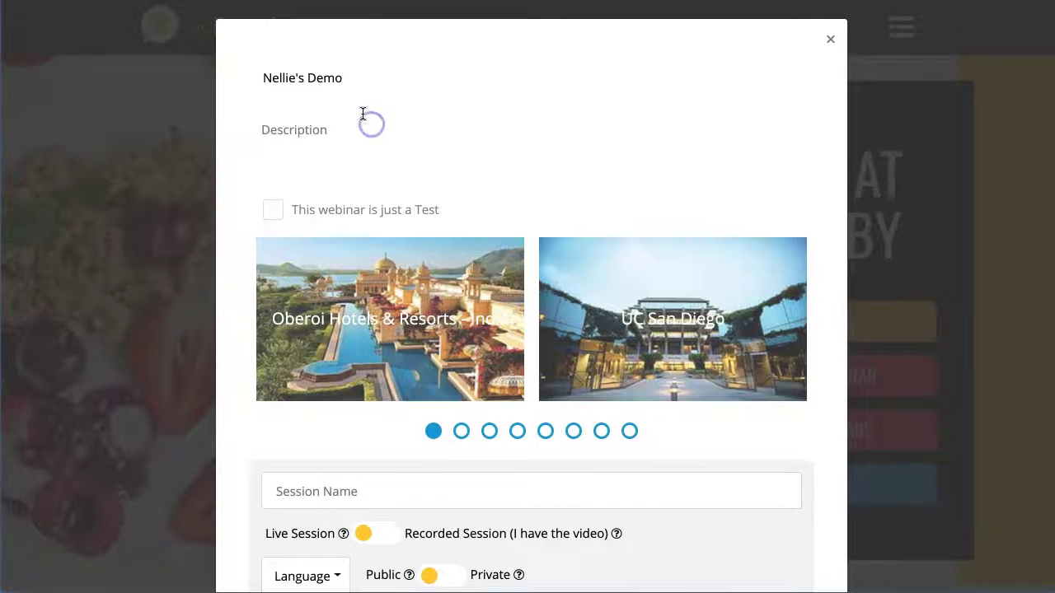
# Leave the description blank and mark the webinar as just a test
pyautogui.scroll(-4, 489, 133)
pyautogui.click(489, 133)
pyautogui.scroll(3, 347, 116)
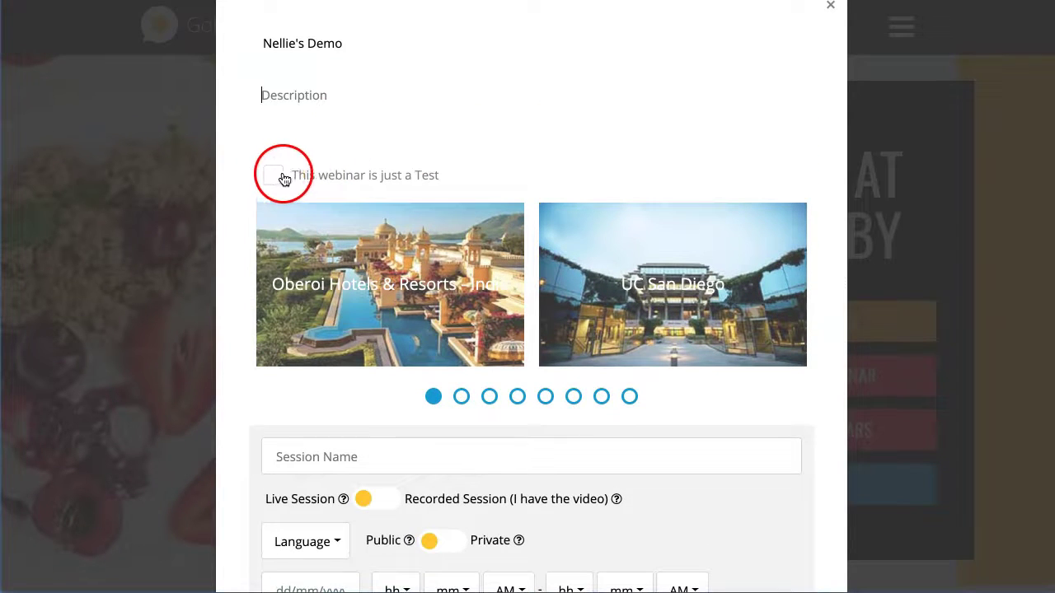
pyautogui.click(275, 177)
# Browse the venue pictures and choose Vancouver Convention Center as the event's venue
pyautogui.scroll(-4, 428, 240)
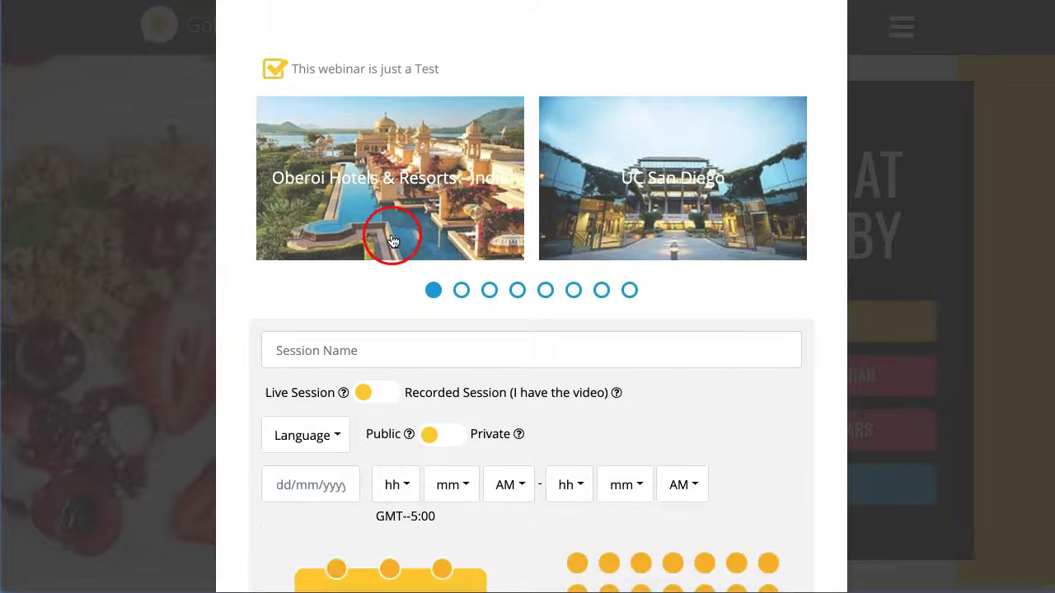
pyautogui.click(493, 242)
pyautogui.click(552, 243)
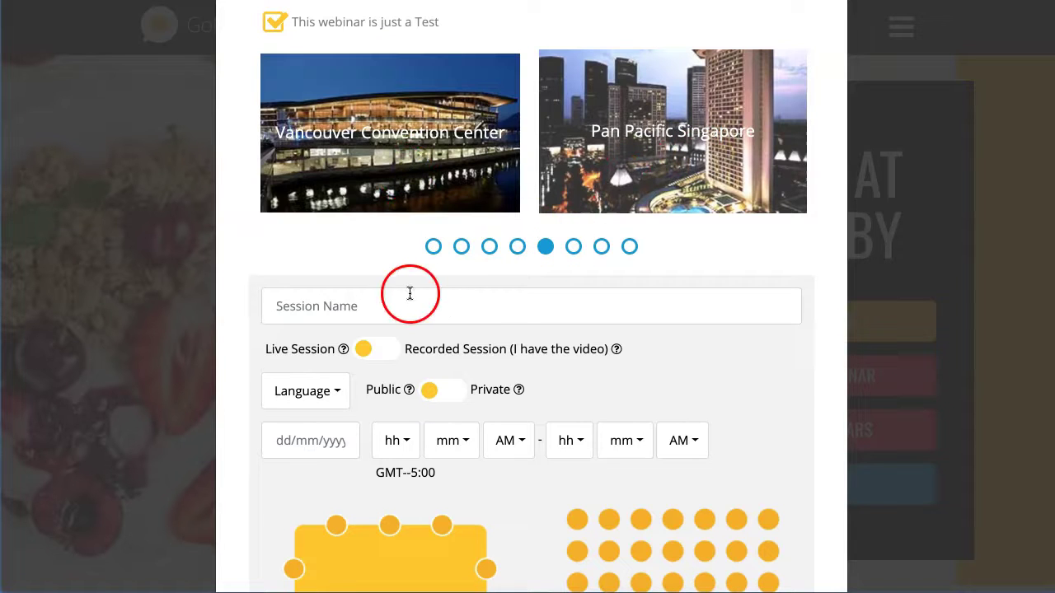
# Name the first session "Main Class"
pyautogui.scroll(-1, 330, 321)
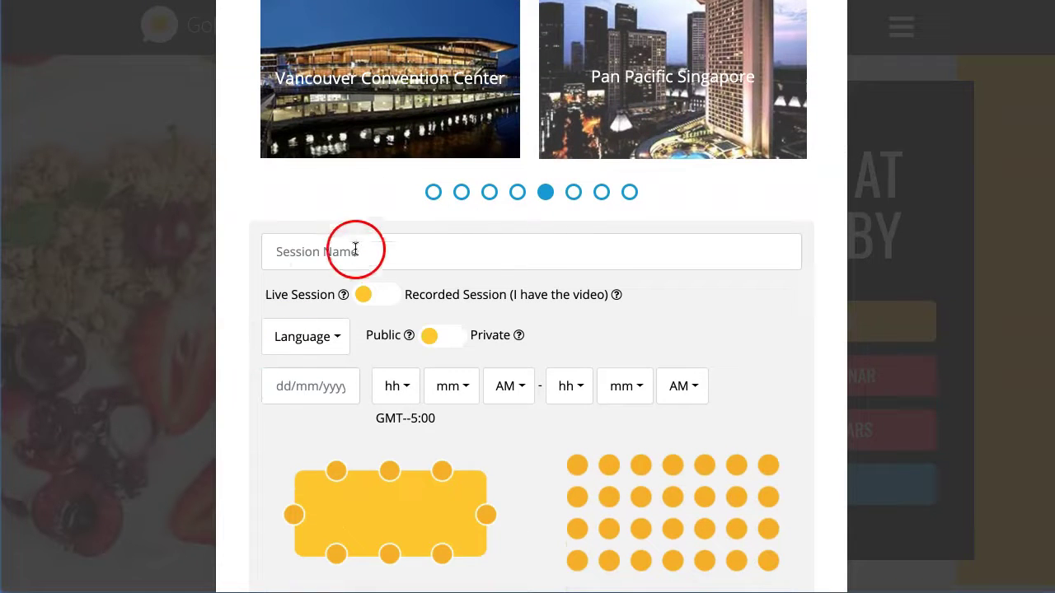
pyautogui.click(330, 247)
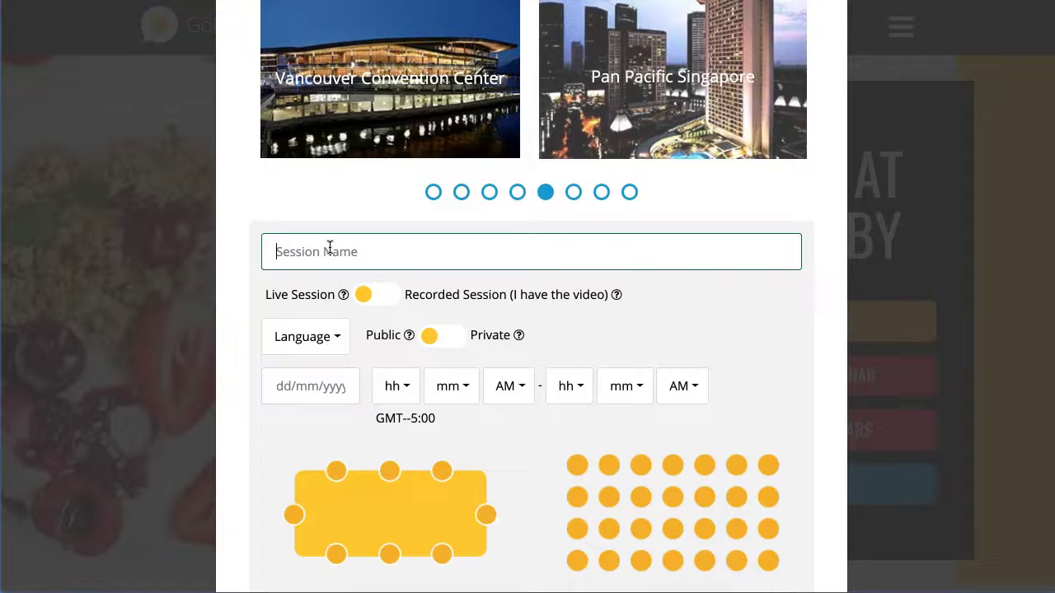
pyautogui.write('Main Class')
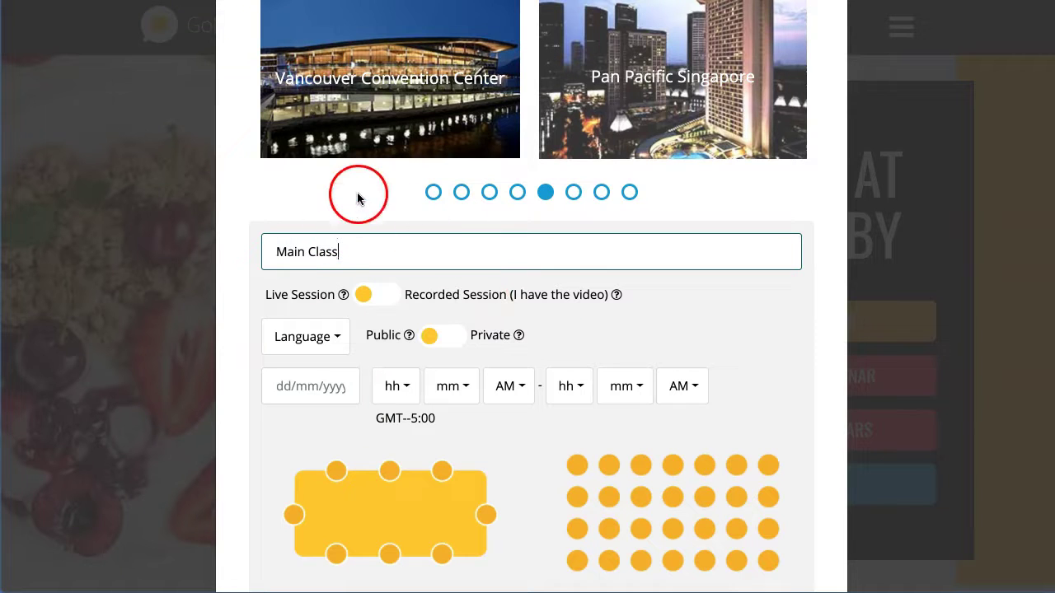
# Check the recorded session option, return to Live Session, and set the session language to English
pyautogui.click(360, 298)
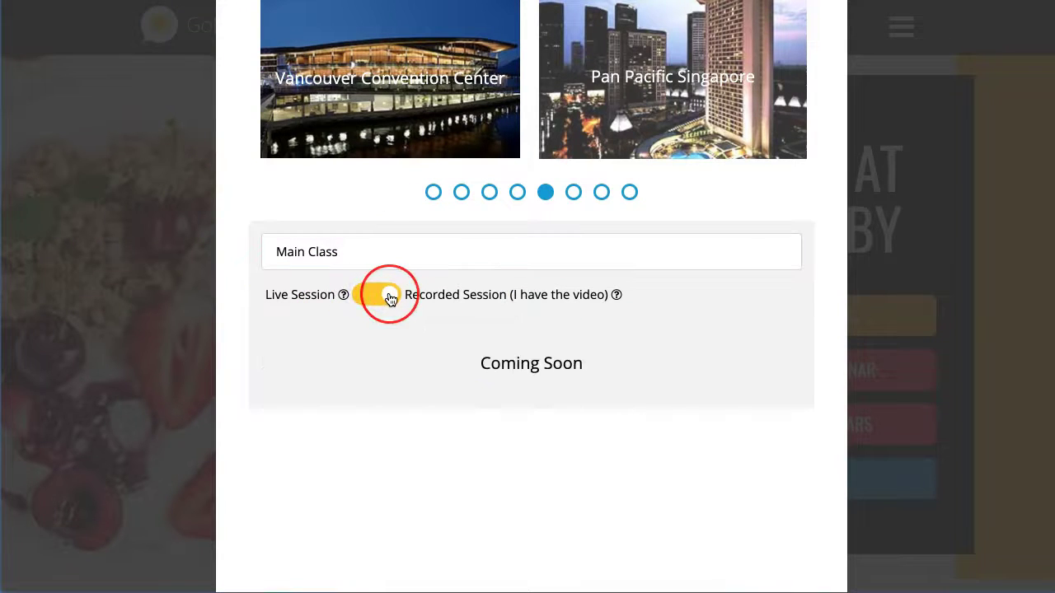
pyautogui.click(391, 298)
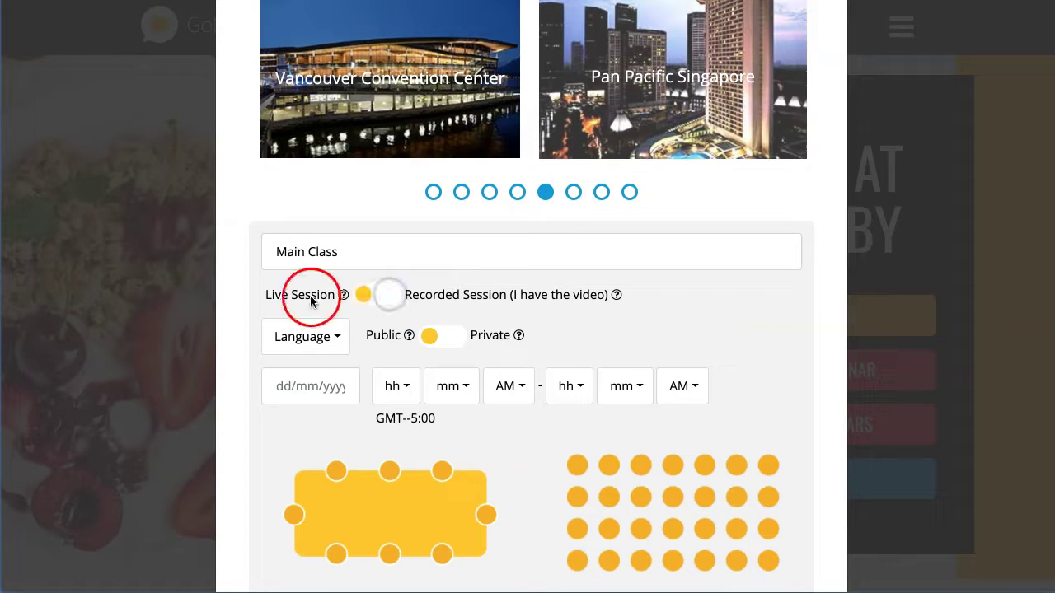
pyautogui.click(340, 338)
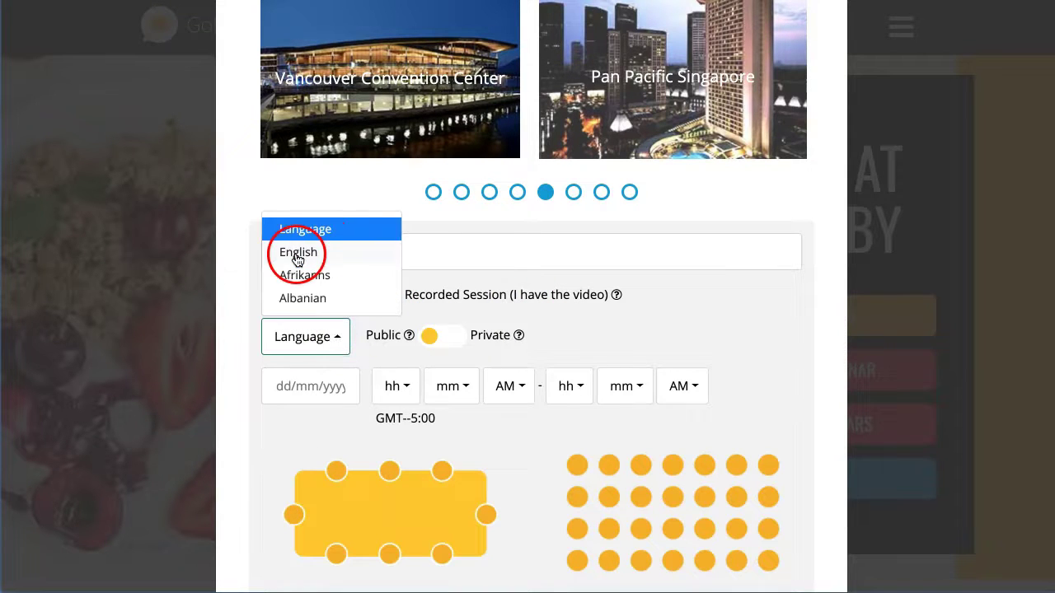
pyautogui.click(302, 249)
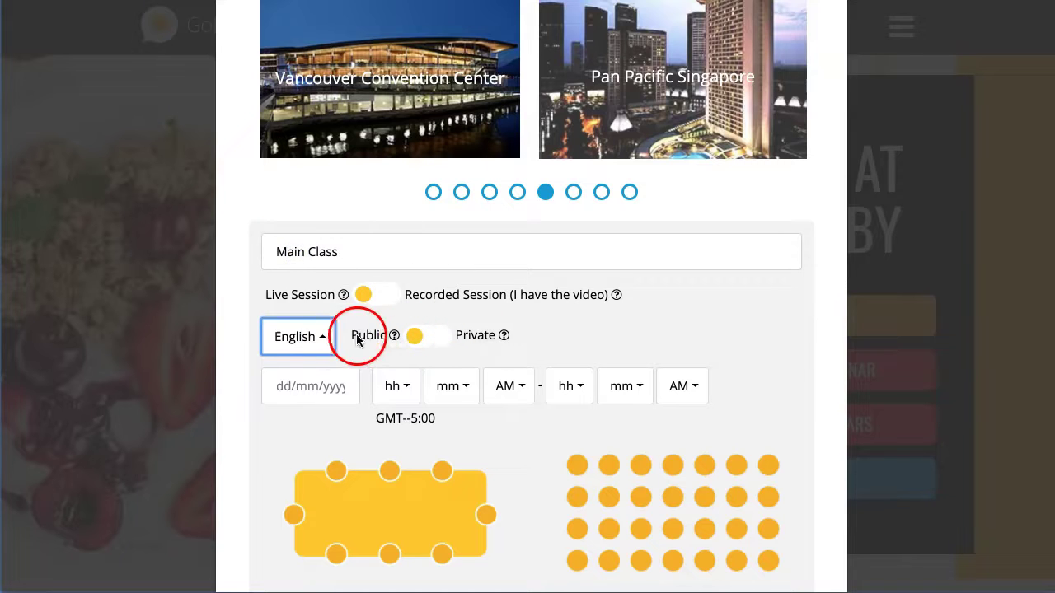
# Check the Private option with its secret key field and return the session to Public
pyautogui.click(416, 338)
pyautogui.click(552, 334)
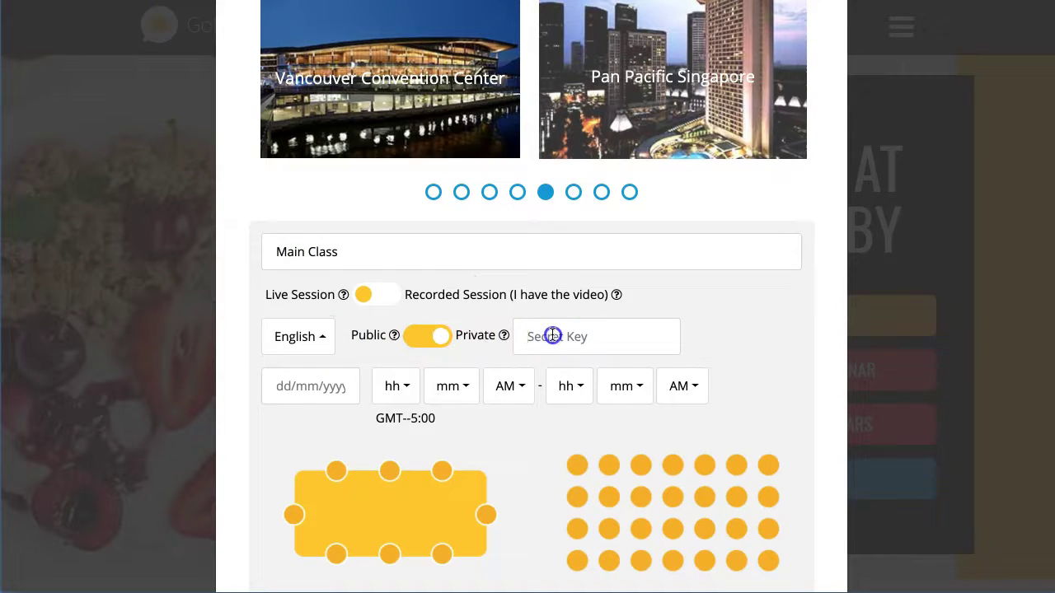
pyautogui.click(430, 344)
pyautogui.click(432, 339)
# Turn on recording for the session and check the help for the replay video's public availability date
pyautogui.scroll(-1, 361, 348)
pyautogui.scroll(-1, 362, 347)
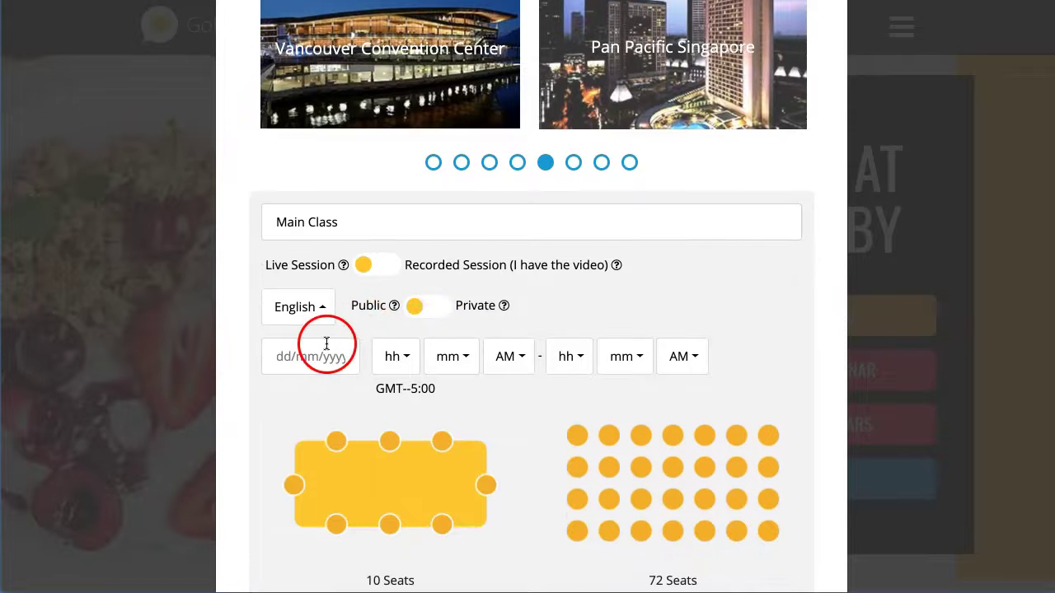
pyautogui.scroll(-3, 382, 337)
pyautogui.scroll(-1, 370, 336)
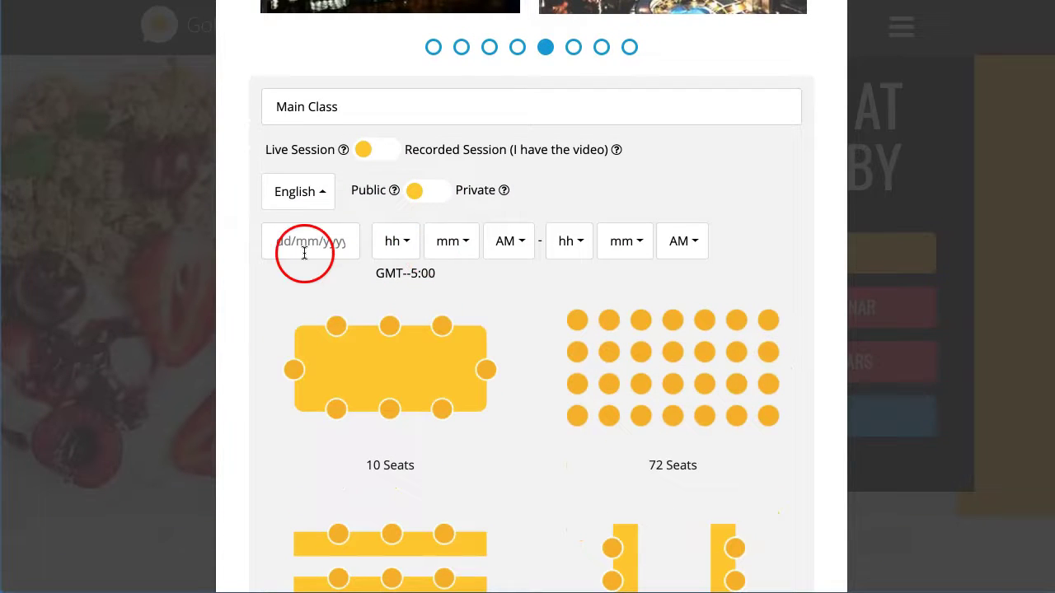
pyautogui.scroll(-3, 494, 254)
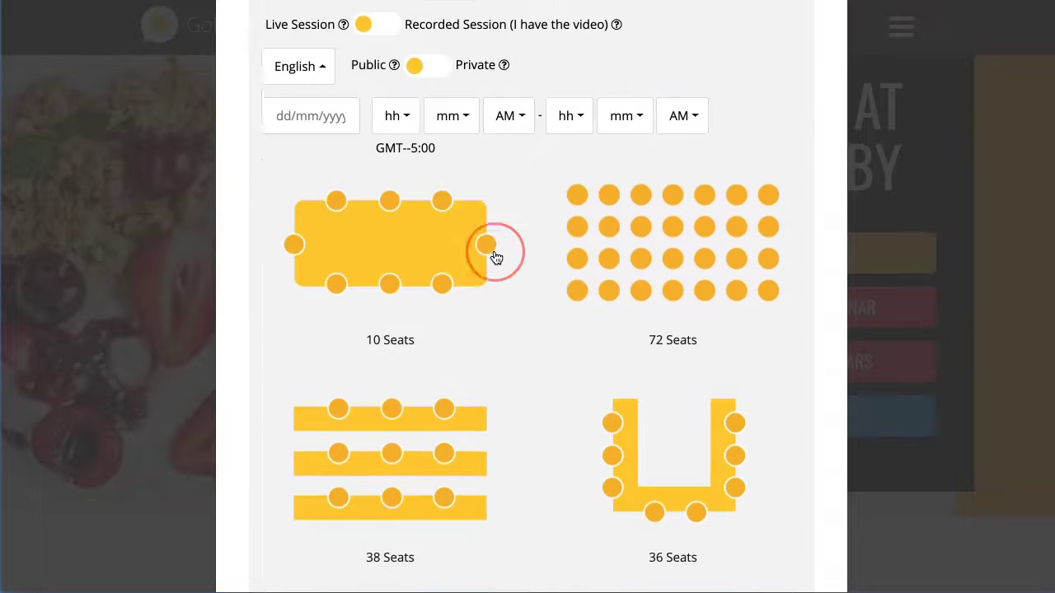
pyautogui.scroll(-3, 494, 256)
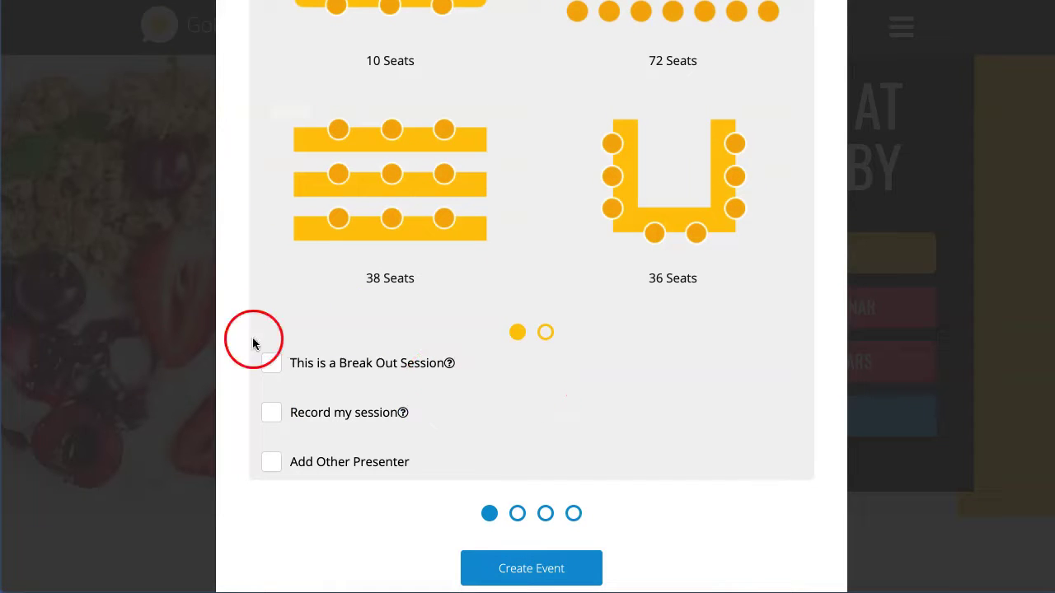
pyautogui.click(276, 409)
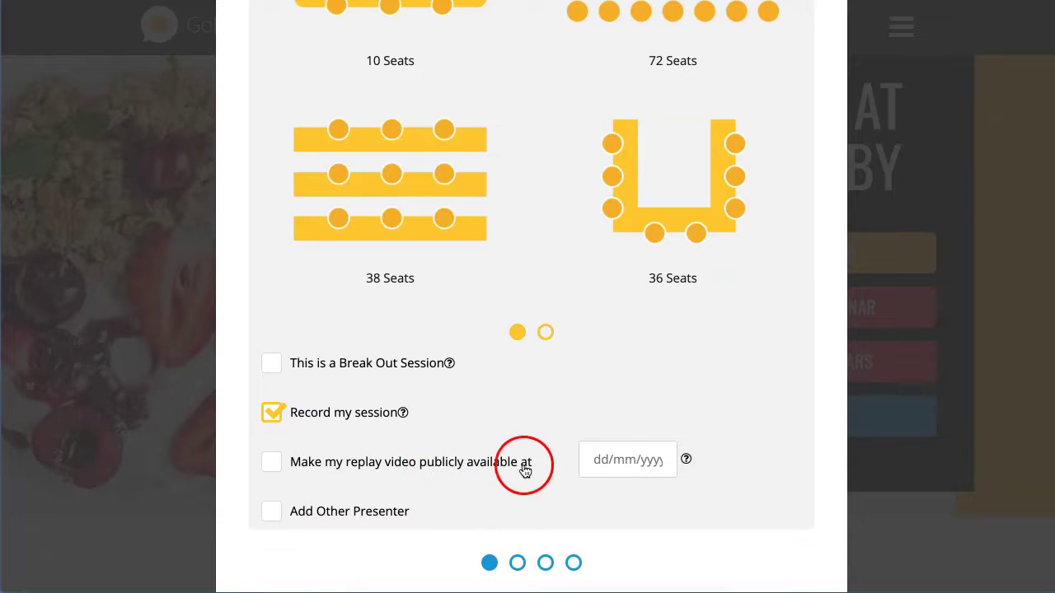
pyautogui.click(682, 456)
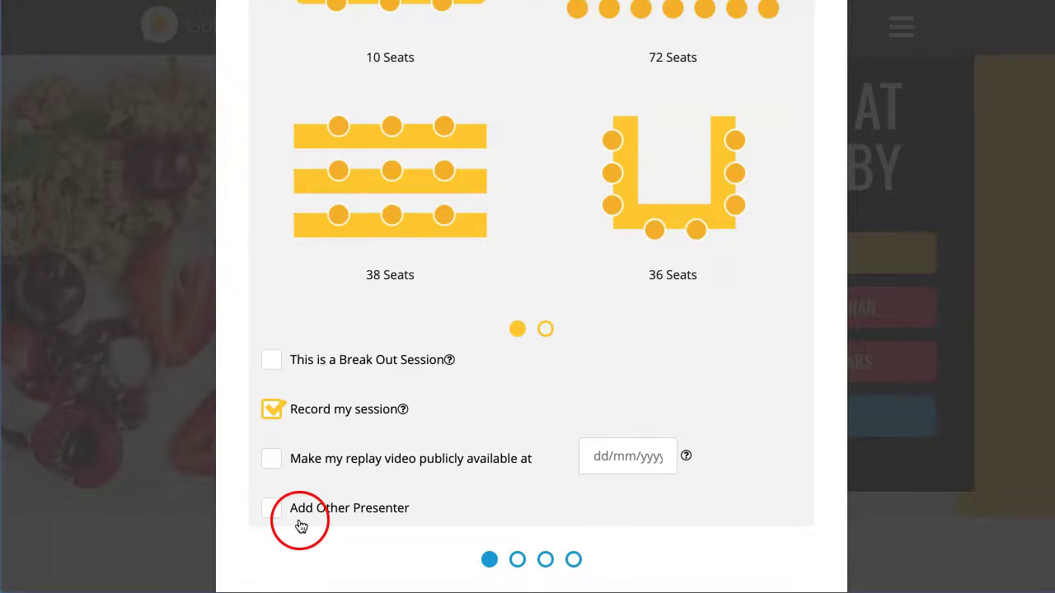
# Go to the second session slot of the event and add another session there
pyautogui.scroll(-1, 301, 523)
pyautogui.click(486, 513)
pyautogui.scroll(-1, 488, 512)
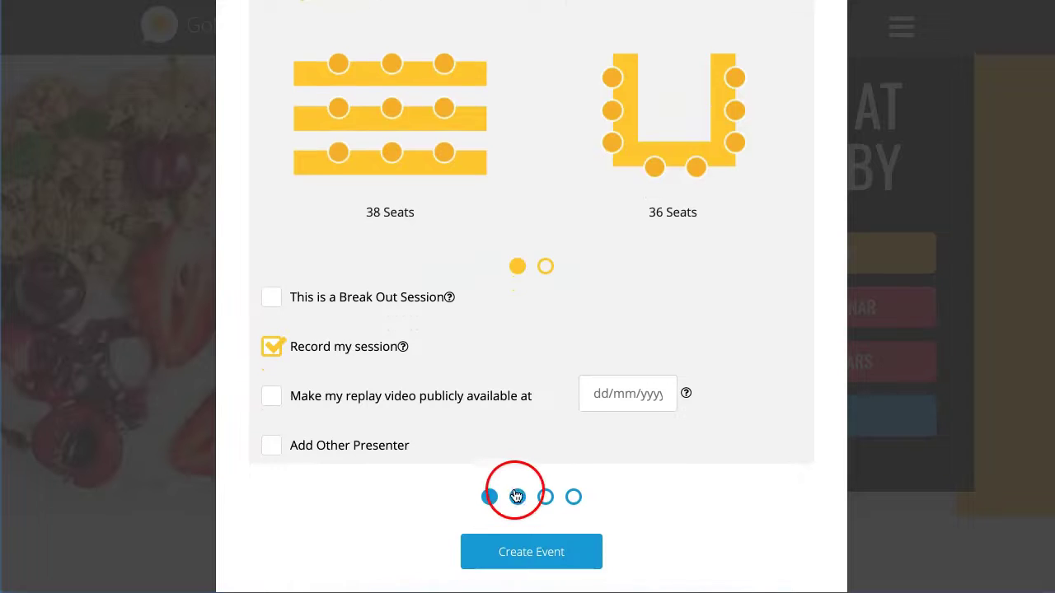
pyautogui.click(500, 552)
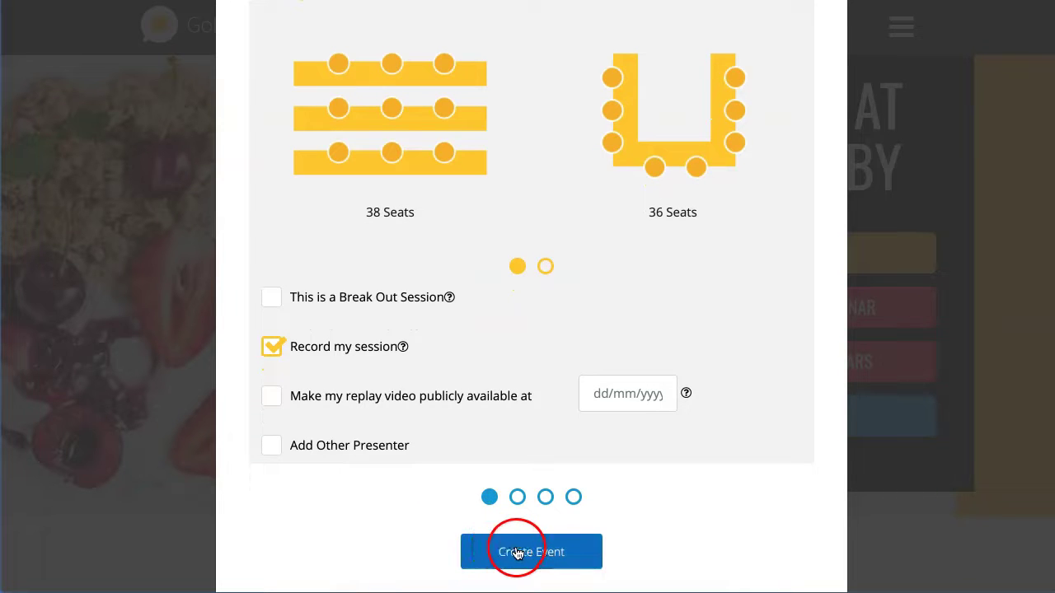
pyautogui.click(517, 497)
pyautogui.scroll(-1, 517, 501)
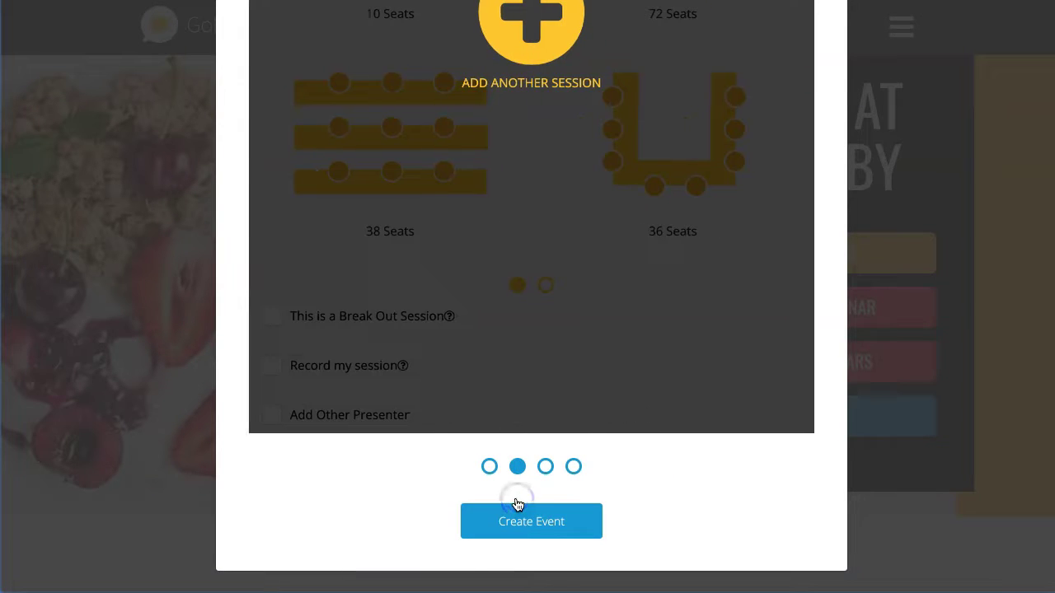
pyautogui.scroll(5, 529, 285)
pyautogui.click(512, 238)
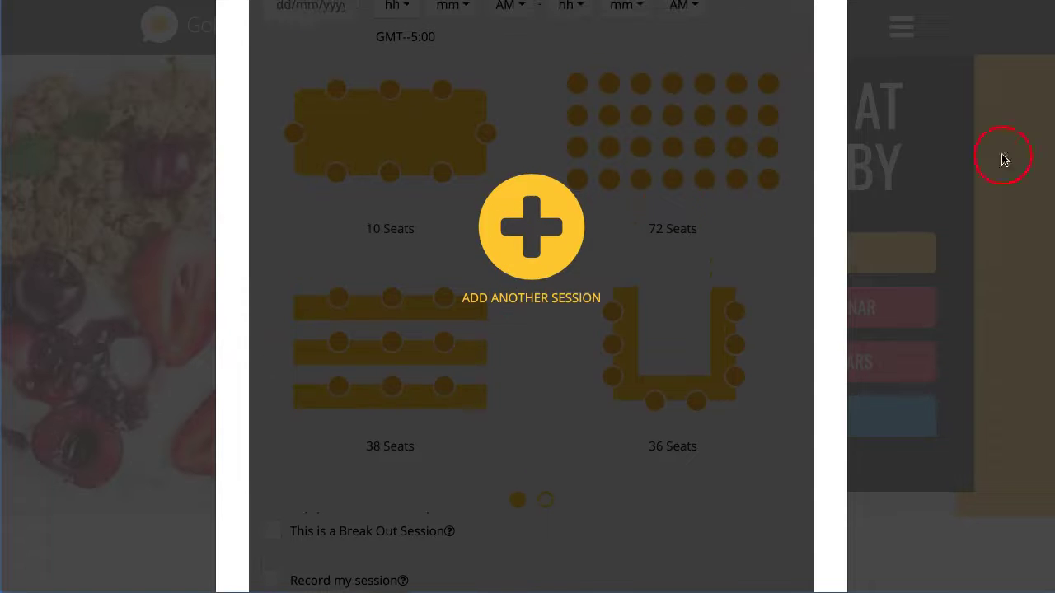
pyautogui.scroll(-5, 530, 224)
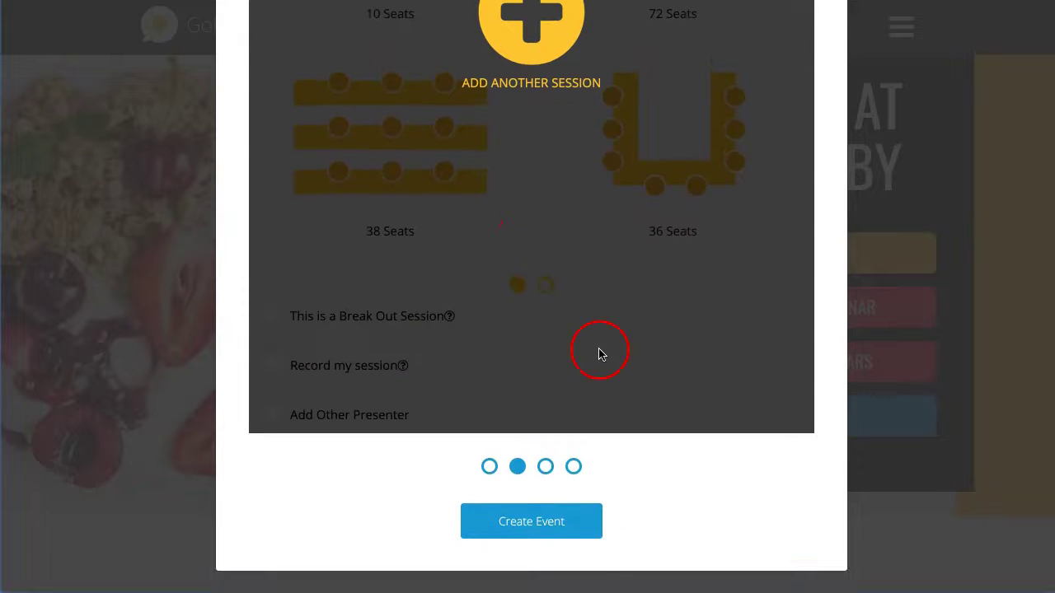
pyautogui.scroll(8, 499, 386)
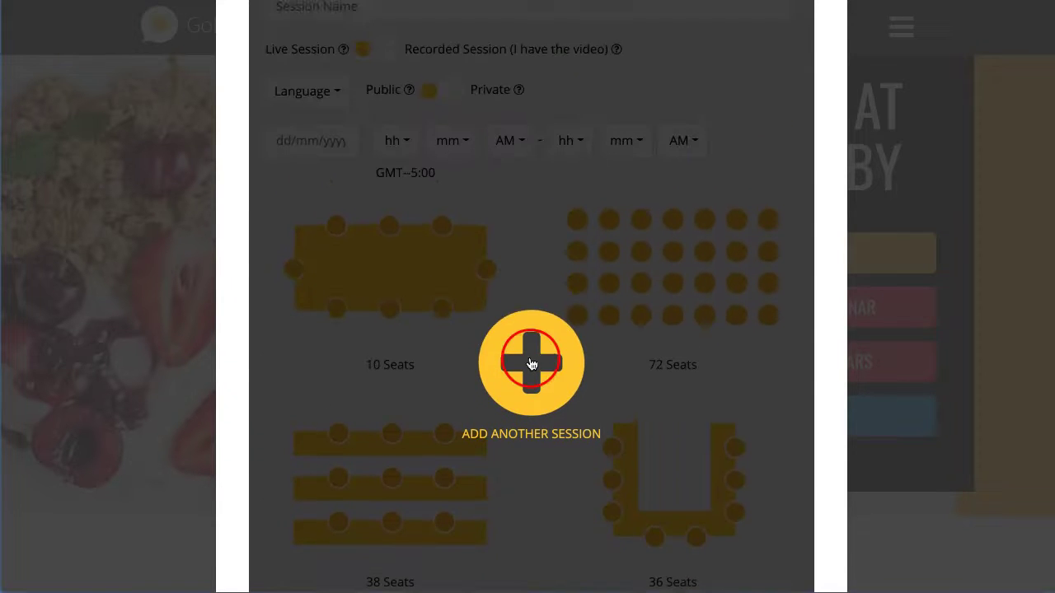
pyautogui.click(531, 361)
# Look over the second session's blank settings and the remaining third and fourth session slots
pyautogui.scroll(4, 316, 288)
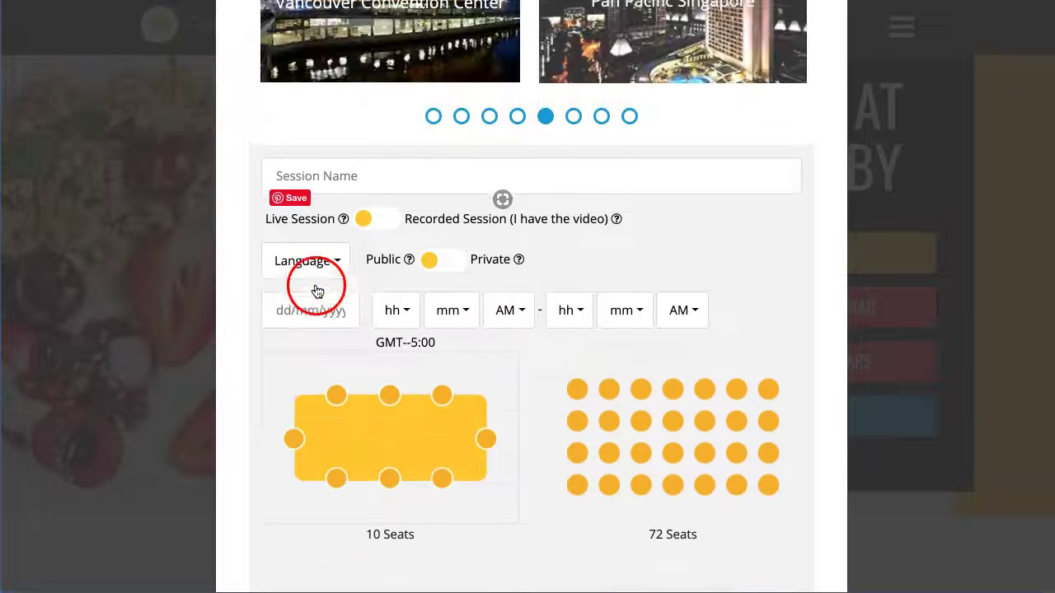
pyautogui.click(295, 180)
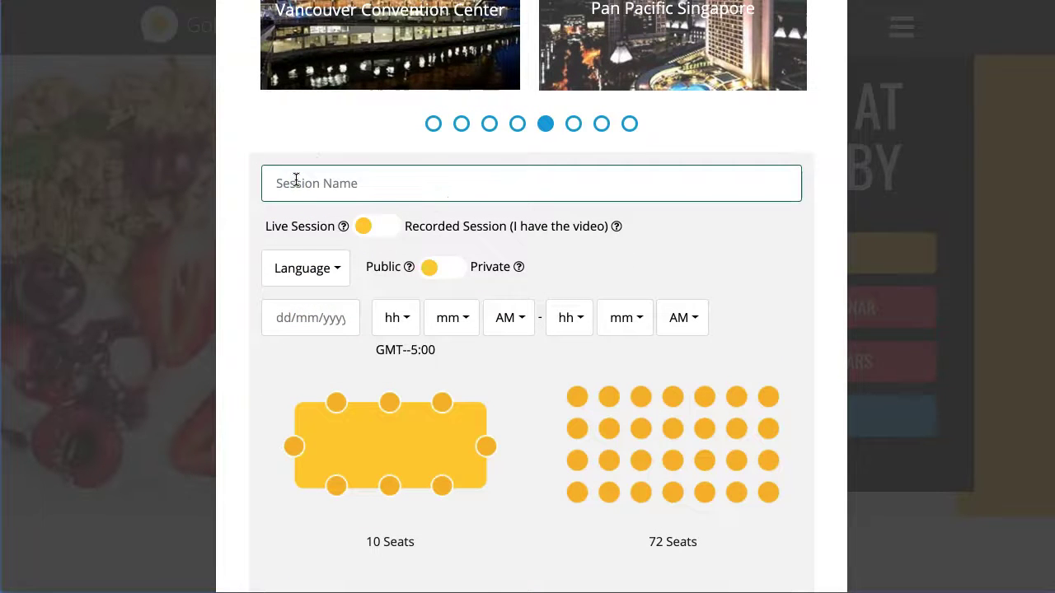
pyautogui.scroll(-4, 295, 180)
pyautogui.click(577, 294)
pyautogui.scroll(-8, 577, 295)
pyautogui.click(546, 467)
pyautogui.click(524, 383)
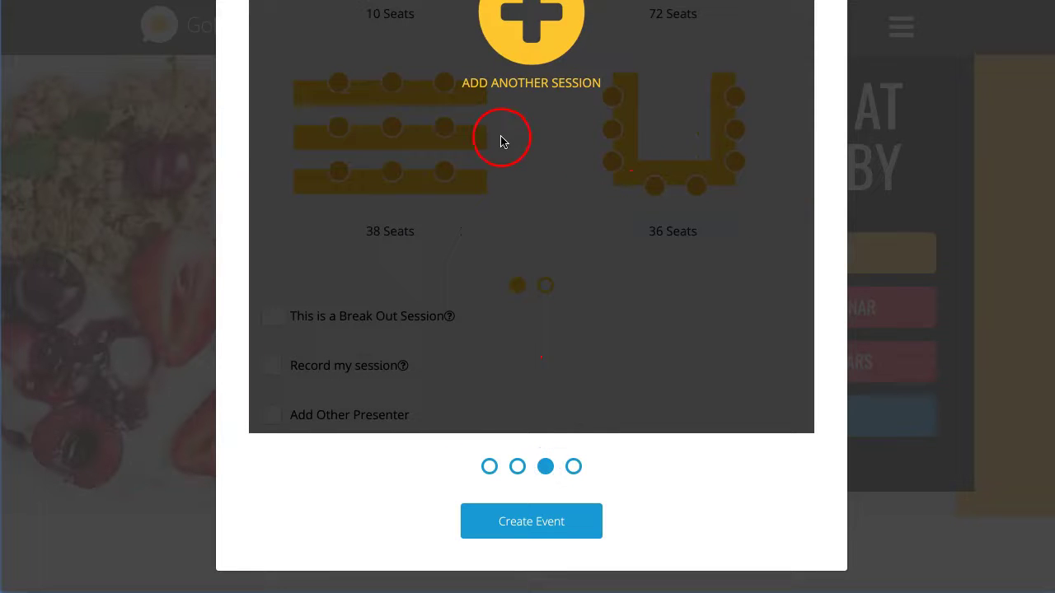
pyautogui.click(575, 466)
pyautogui.scroll(2, 540, 200)
pyautogui.scroll(1, 163, 377)
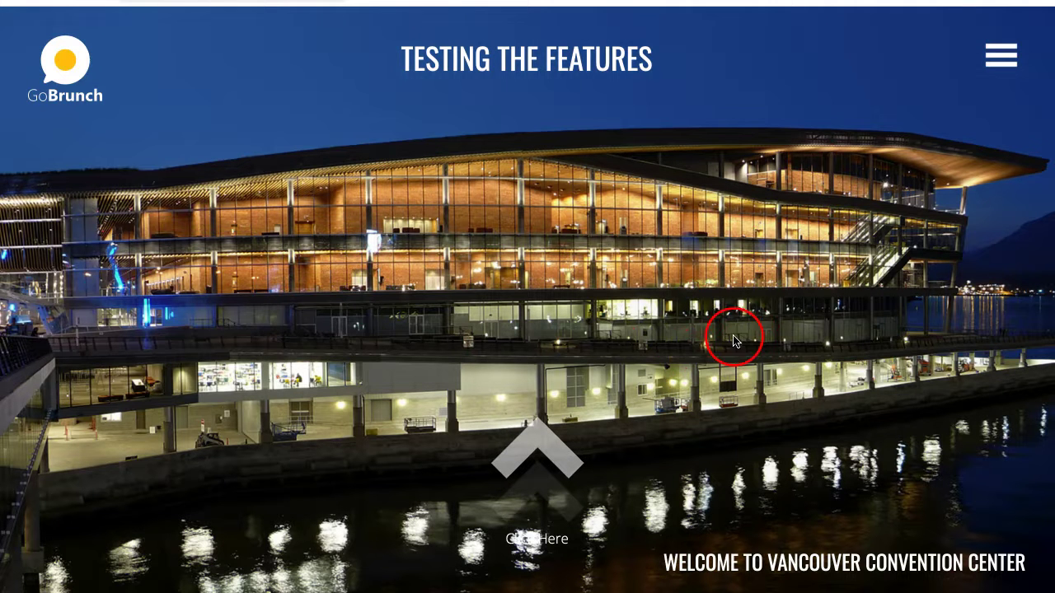
# Enter the meeting room from the Vancouver Convention Center event page and dismiss the welcome notice
pyautogui.moveTo(743, 330); pyautogui.dragTo(678, 376)
pyautogui.moveTo(324, 251); pyautogui.dragTo(443, 399)
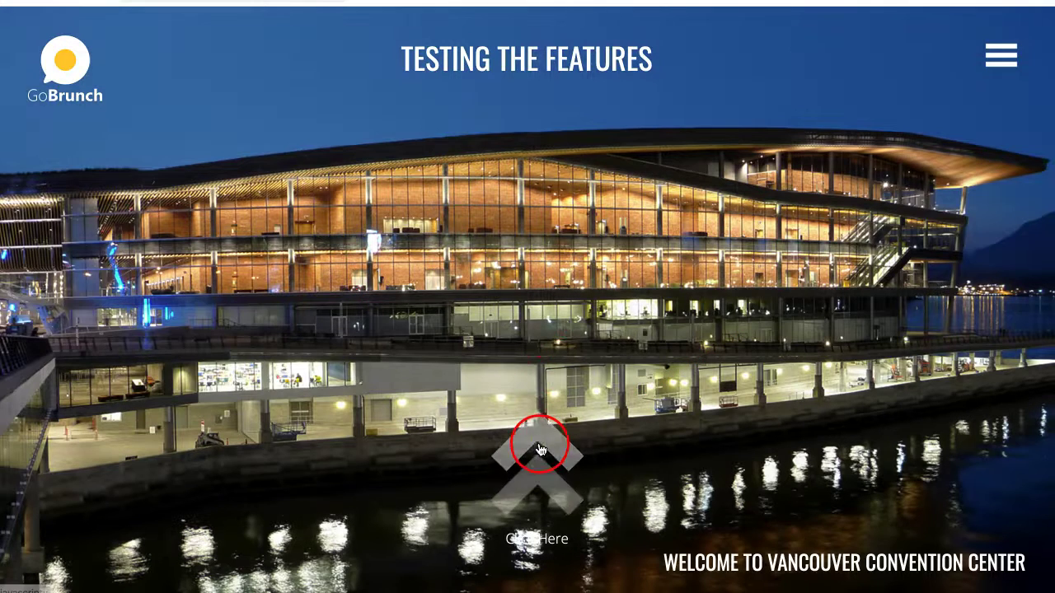
pyautogui.click(536, 445)
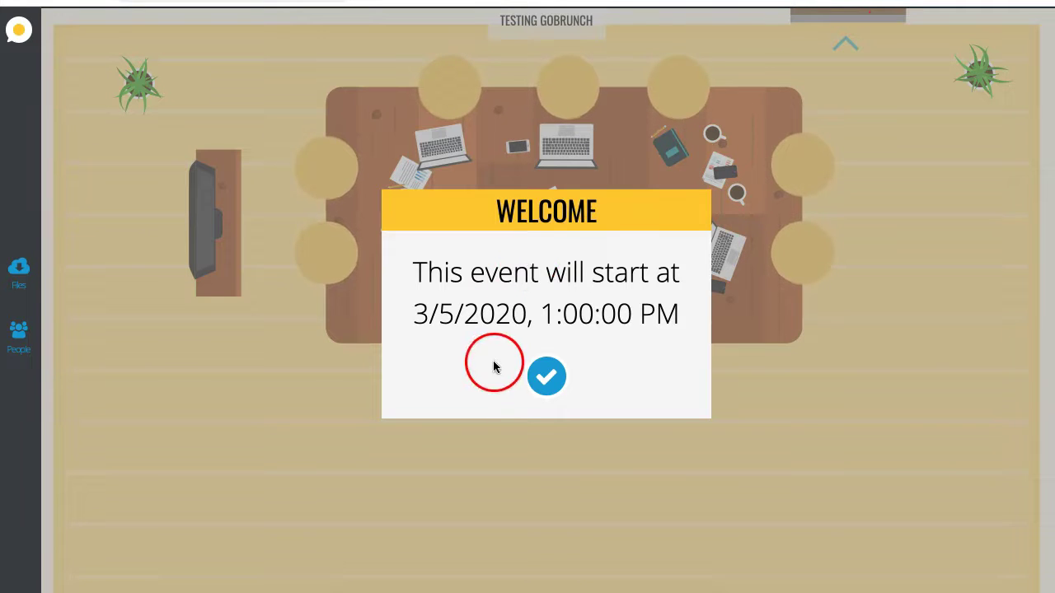
pyautogui.click(545, 377)
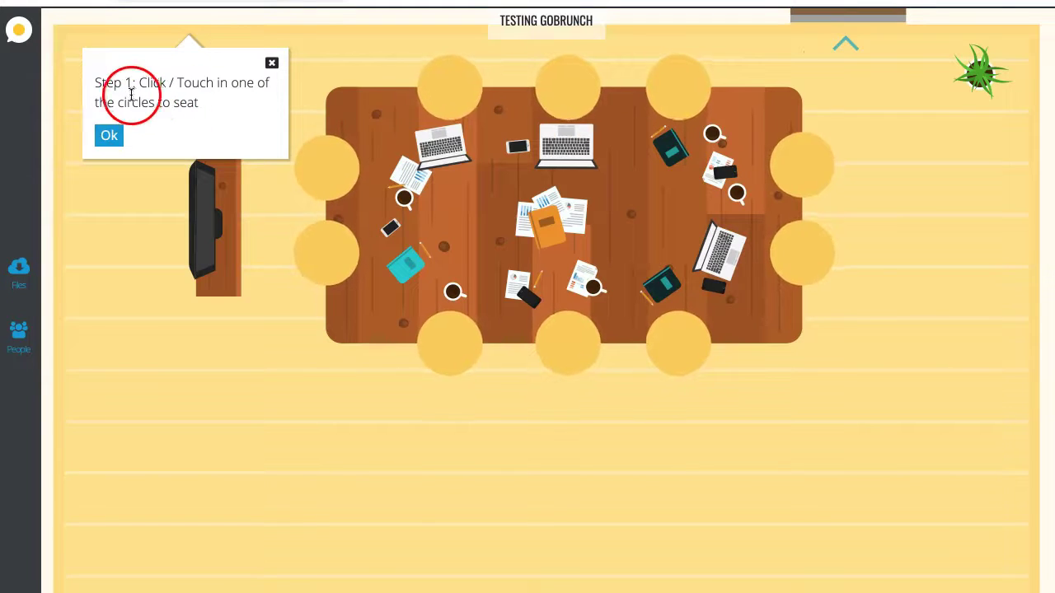
# Dismiss the seating tip and take the middle seat on the upper side of the meeting table
pyautogui.click(111, 138)
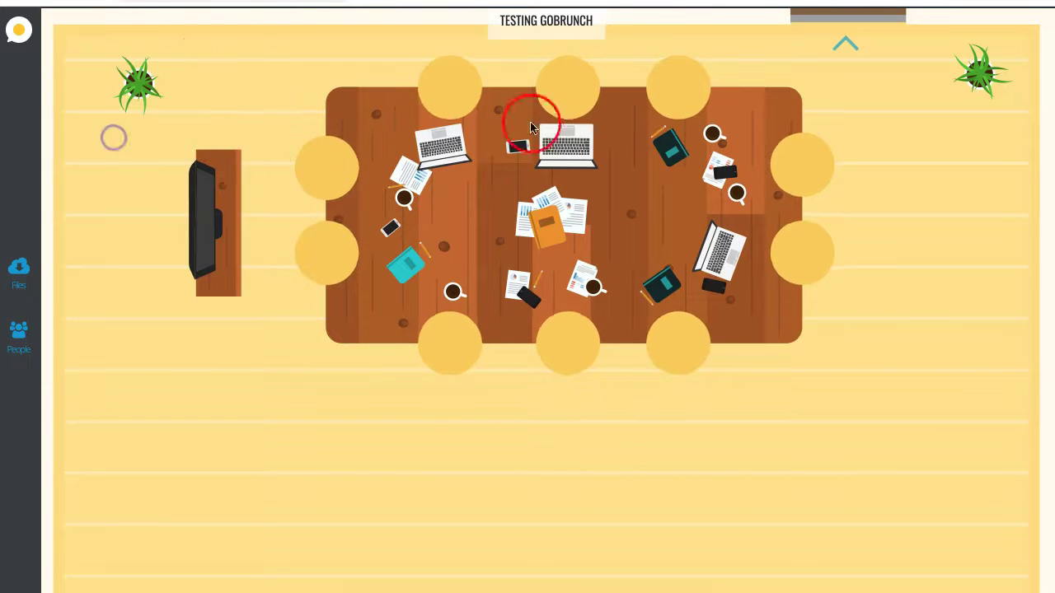
pyautogui.click(582, 96)
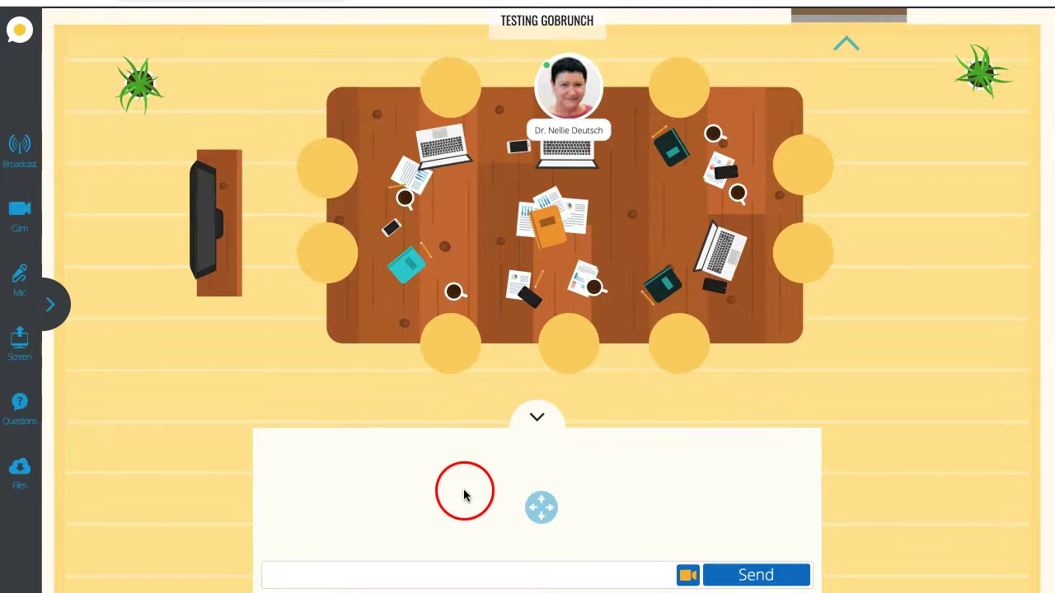
# Send the full web address of the star.gif image as a message in the room chat
pyautogui.click(332, 567)
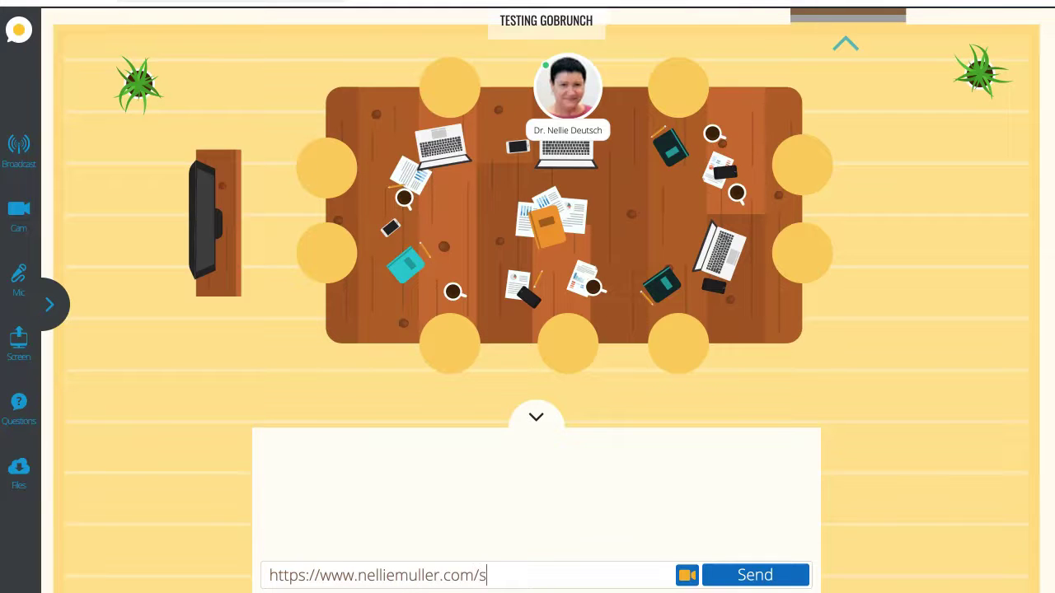
pyautogui.write('tar.gif')
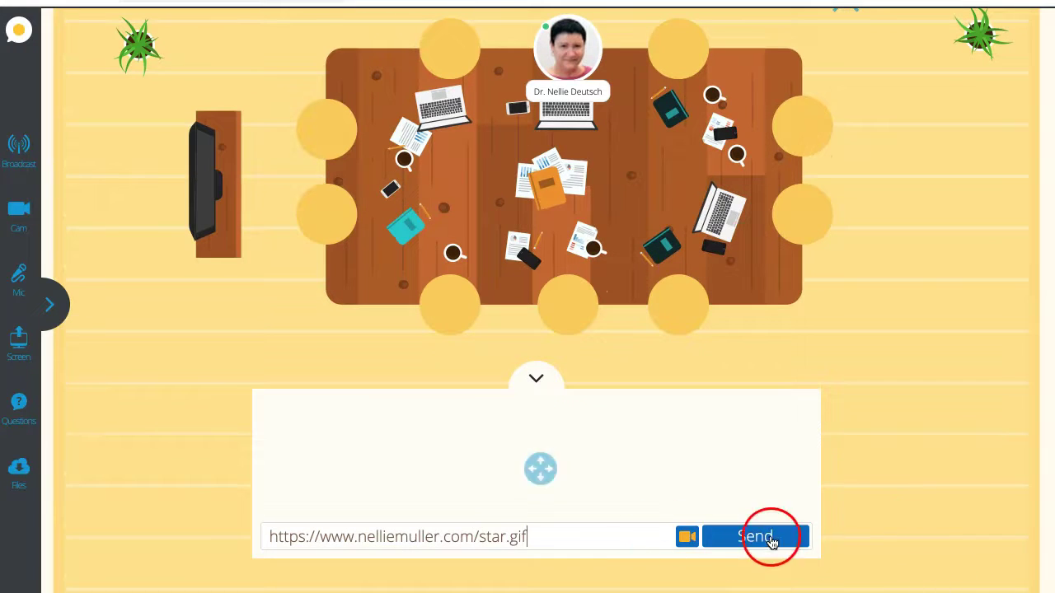
pyautogui.click(766, 537)
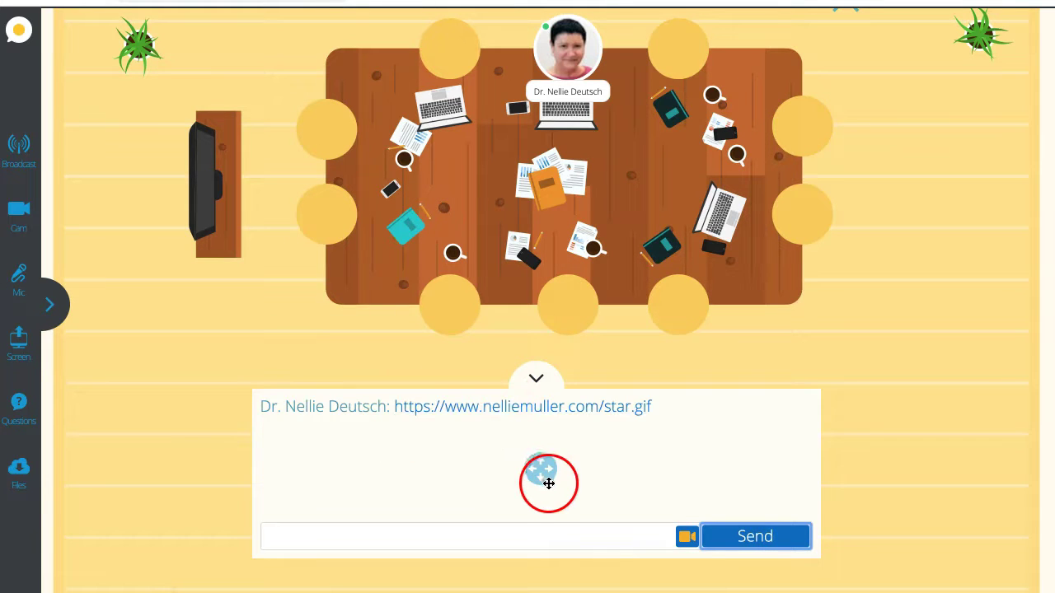
# Try out moving the chat box around the room, leaving it centred below the meeting table
pyautogui.moveTo(544, 477); pyautogui.dragTo(541, 477)
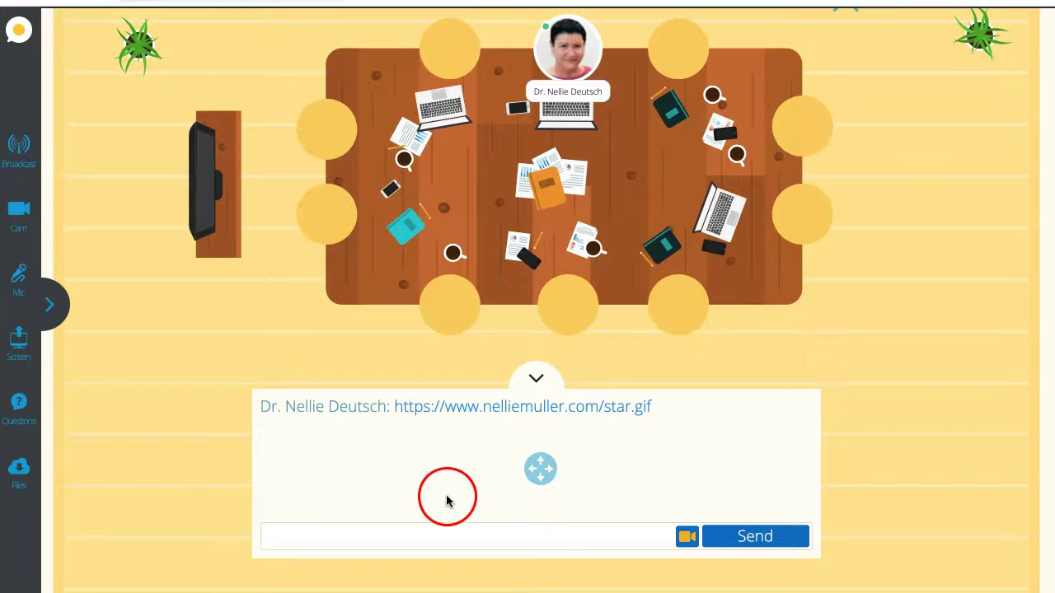
pyautogui.moveTo(541, 470); pyautogui.dragTo(483, 462)
pyautogui.click(336, 386)
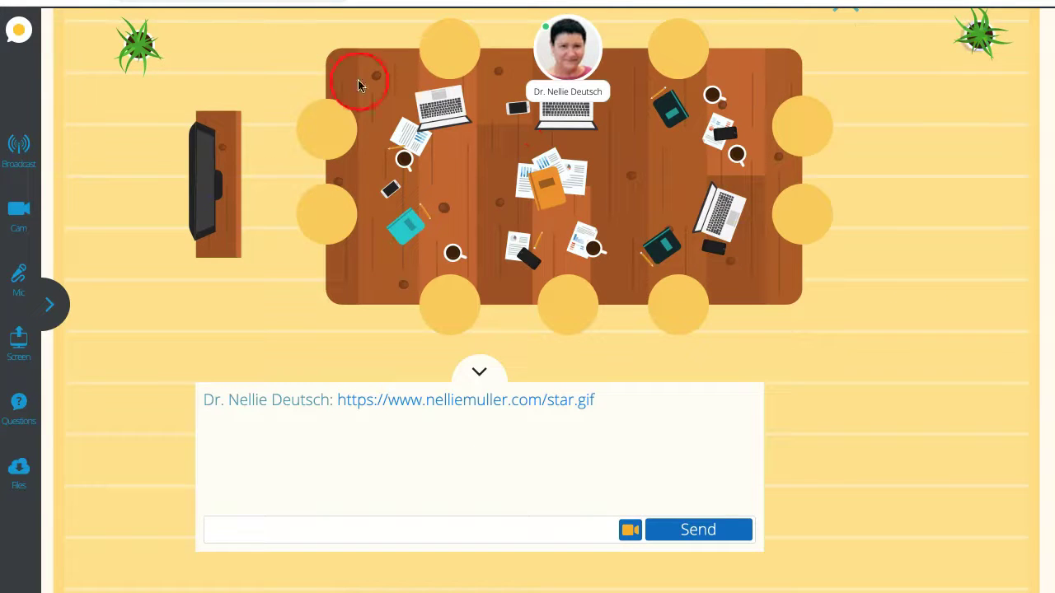
pyautogui.moveTo(483, 462); pyautogui.dragTo(279, 280)
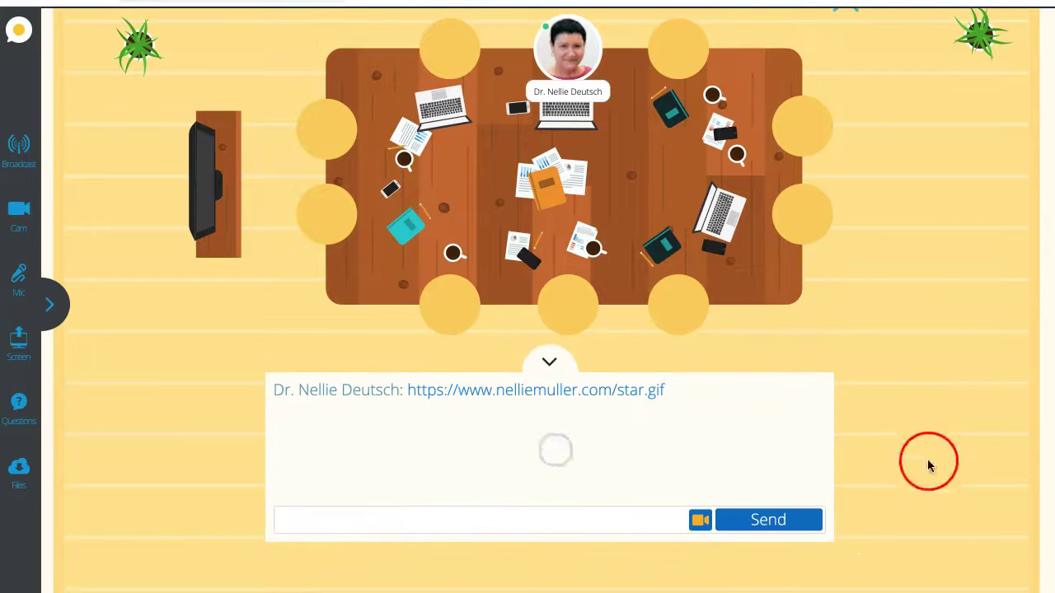
pyautogui.click(700, 521)
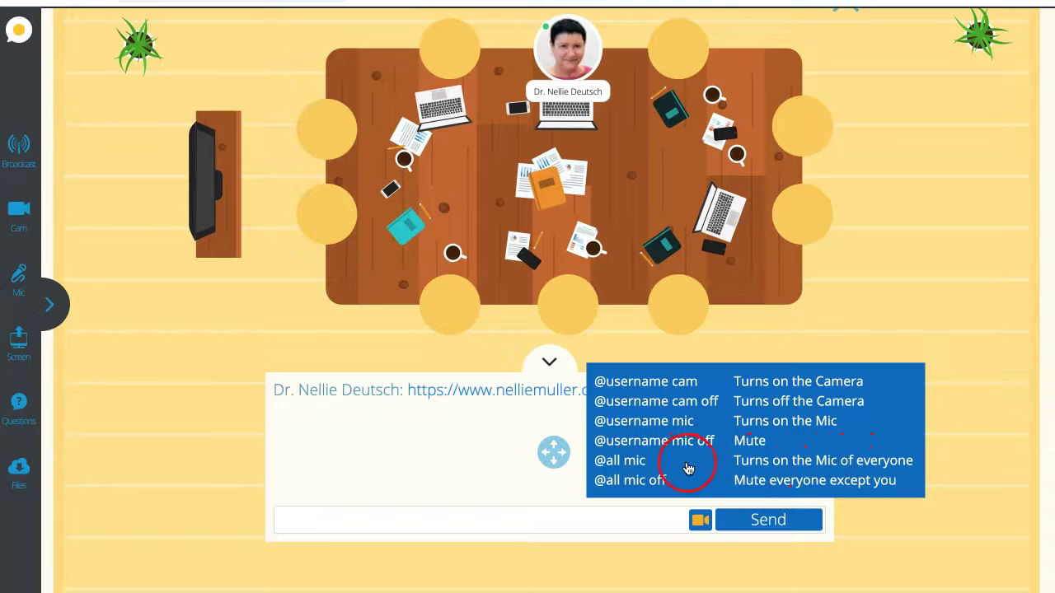
pyautogui.click(814, 459)
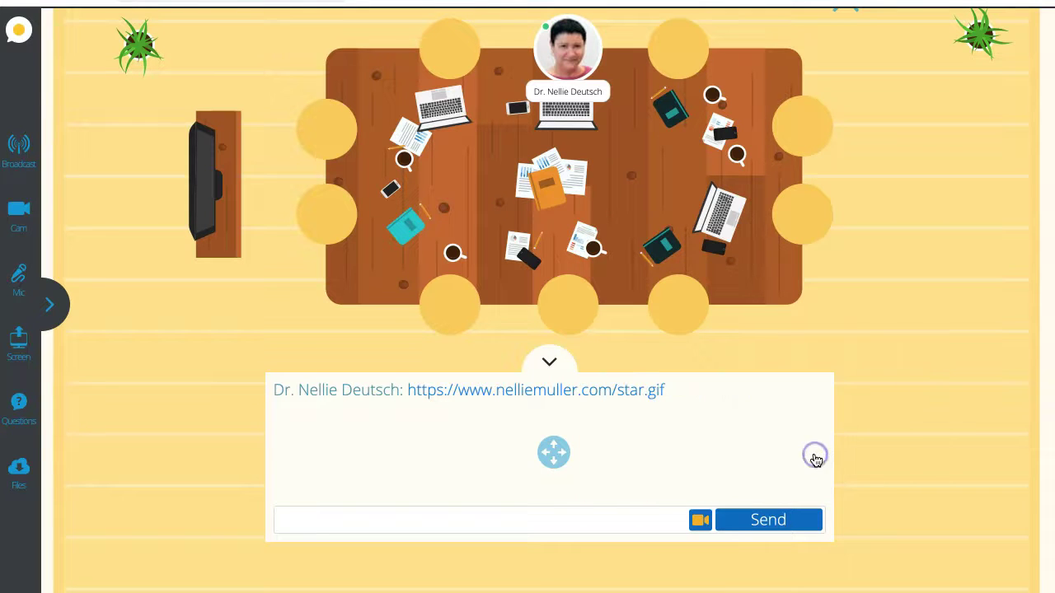
pyautogui.click(700, 522)
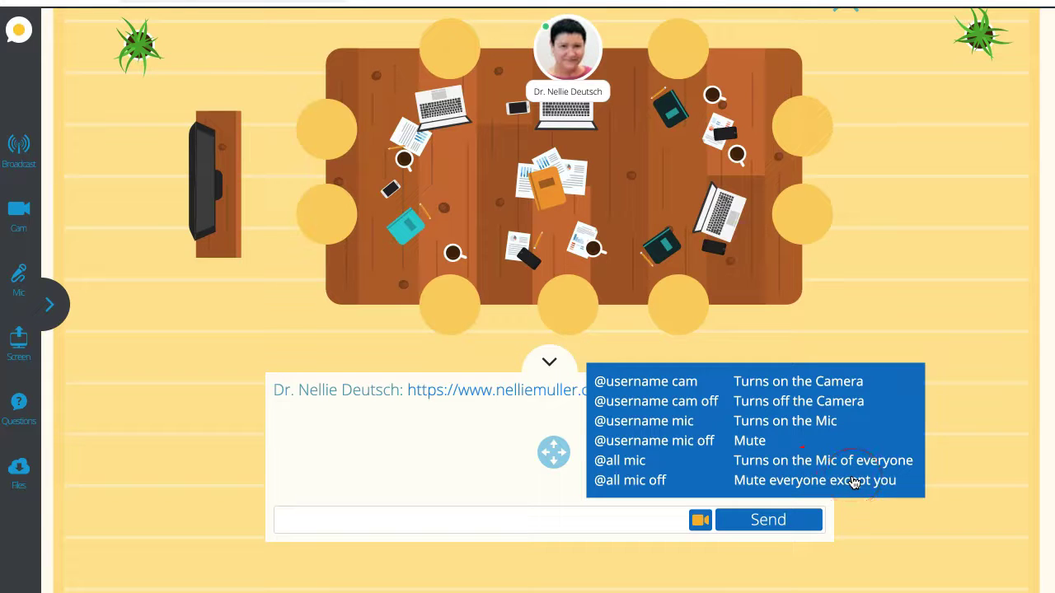
pyautogui.click(465, 523)
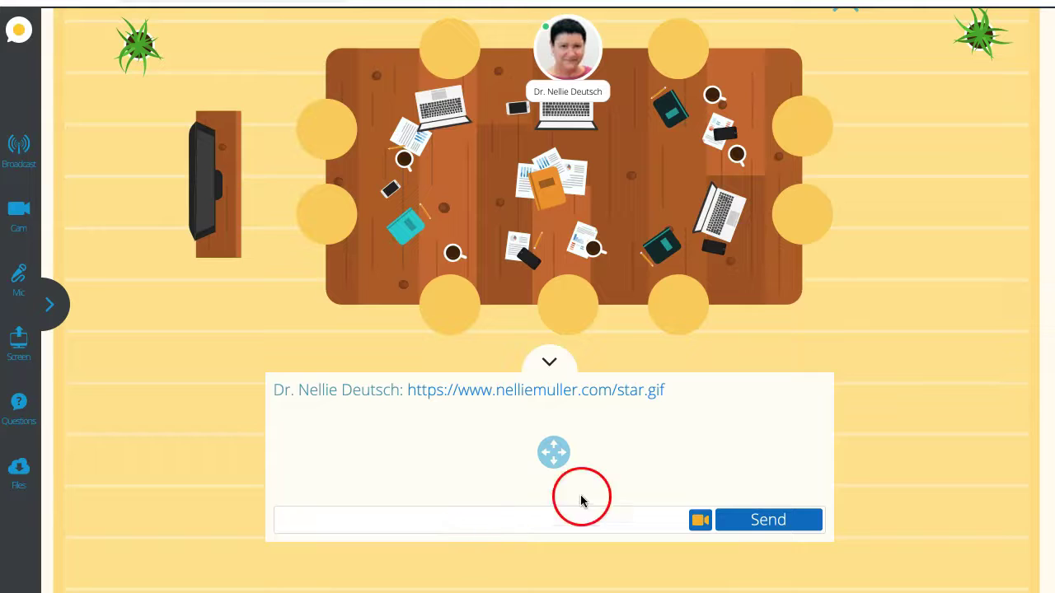
pyautogui.click(696, 516)
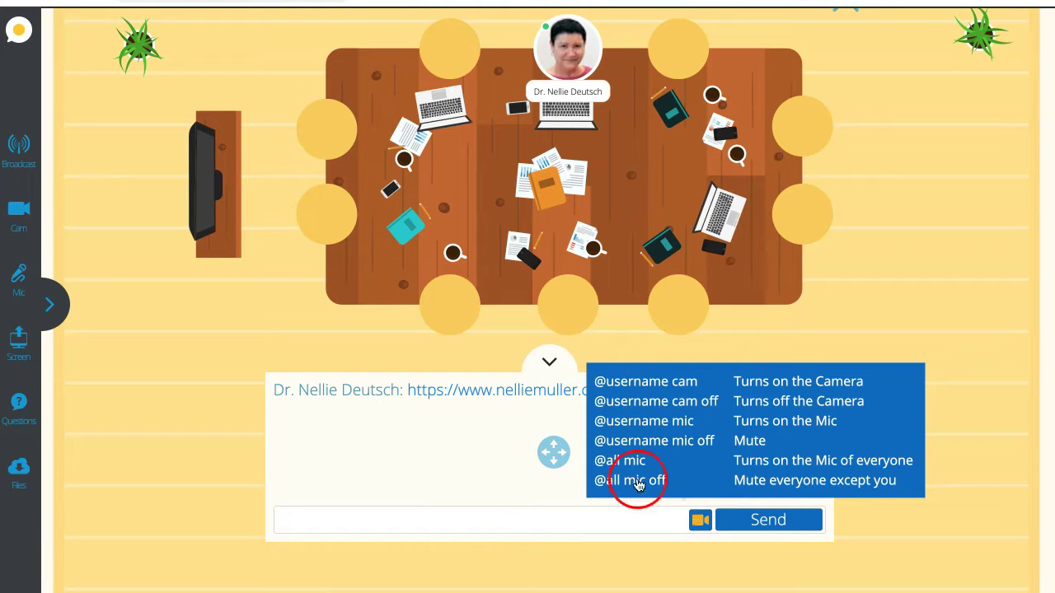
pyautogui.click(639, 484)
pyautogui.click(696, 517)
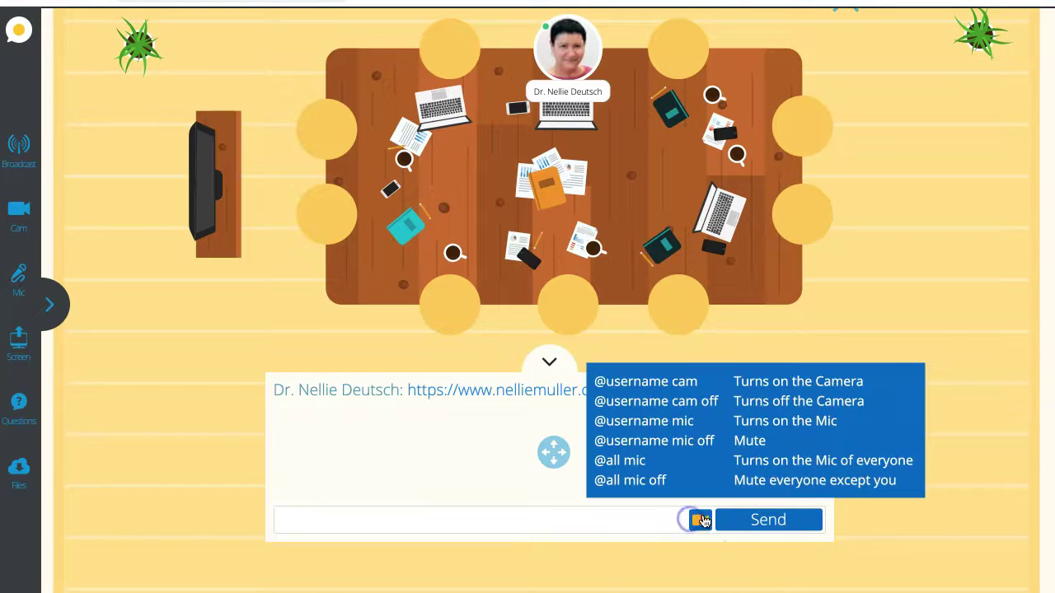
pyautogui.click(806, 478)
pyautogui.click(784, 482)
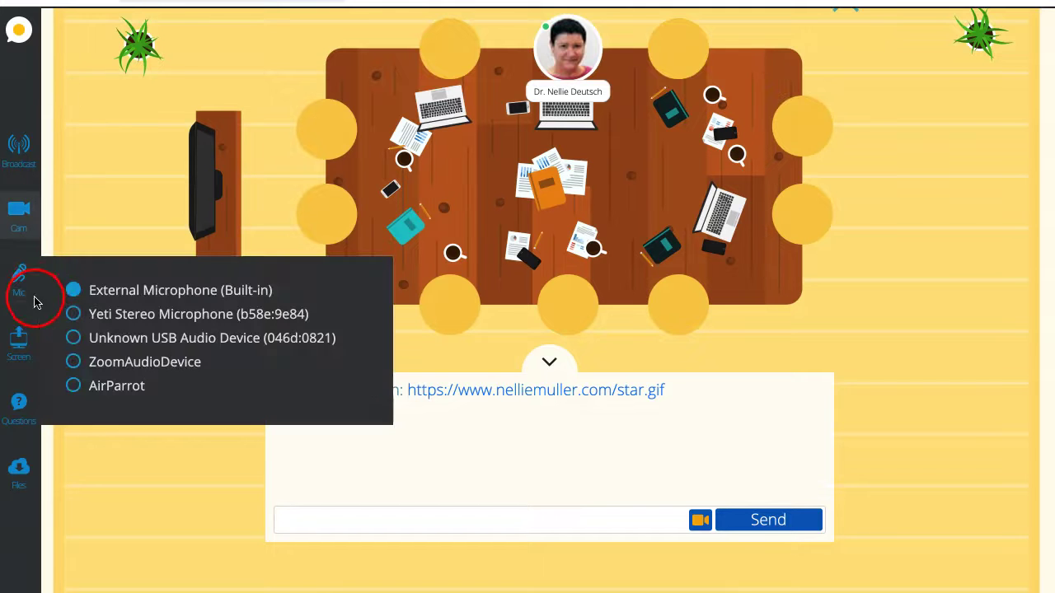
# Turn on the camera using USB Camera (046D:0821) and start broadcasting to everyone
pyautogui.click(49, 307)
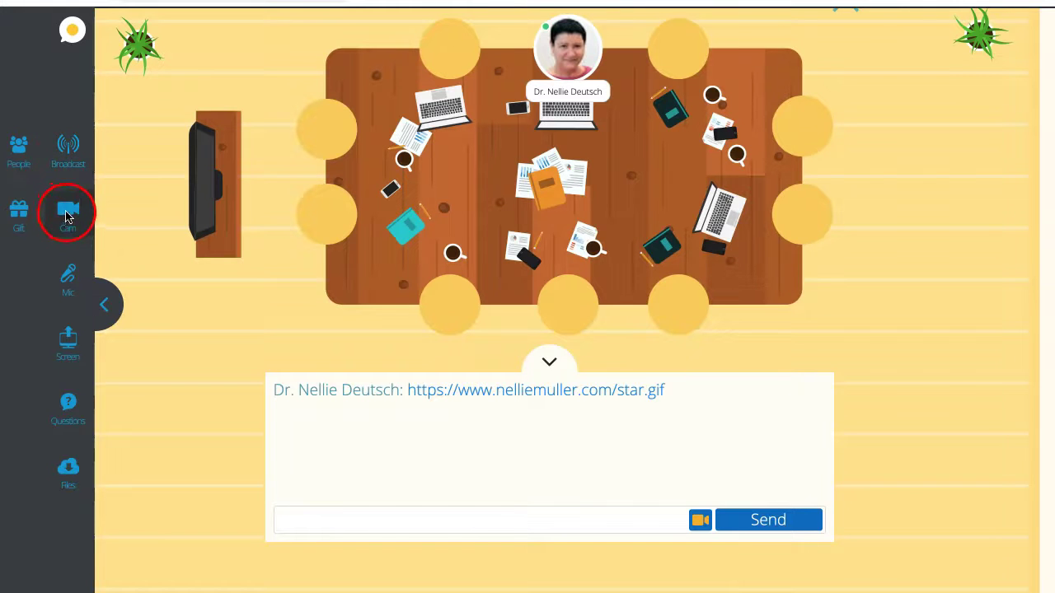
pyautogui.click(68, 216)
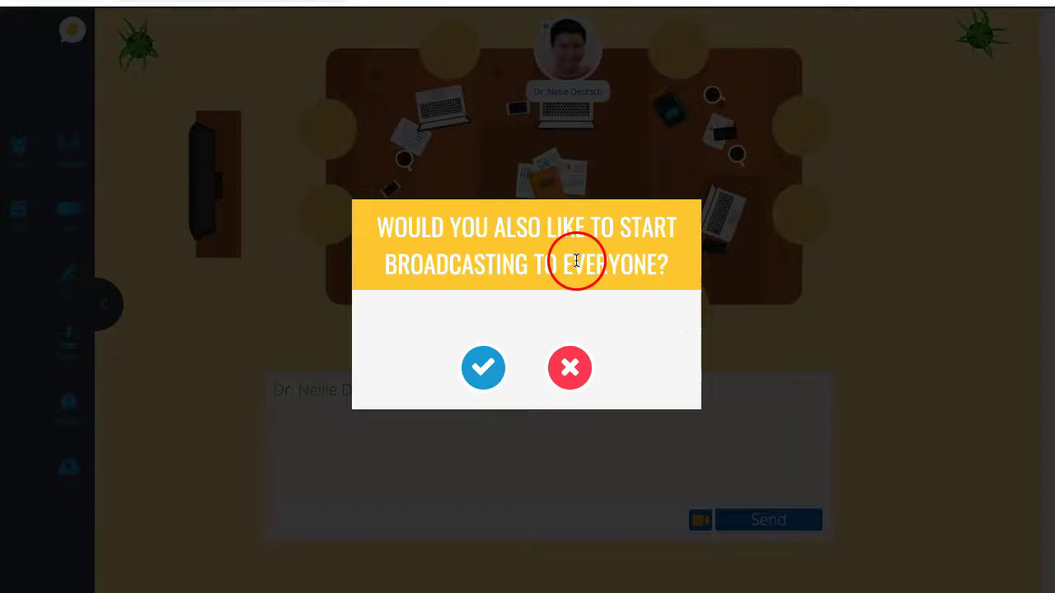
pyautogui.click(481, 377)
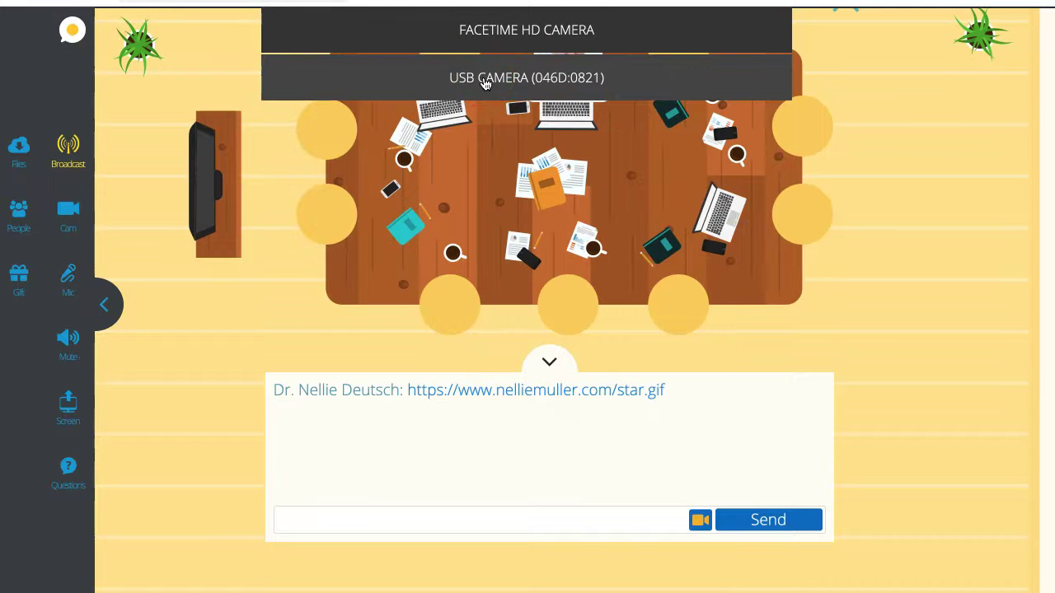
pyautogui.click(484, 80)
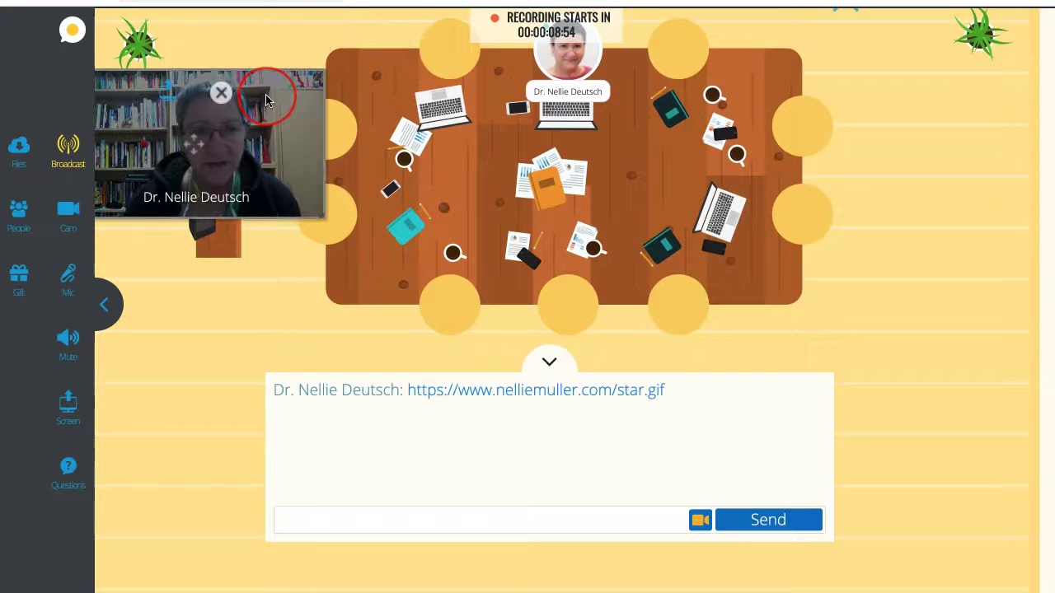
# Move the camera video window across the room to the area beside the table's right end
pyautogui.moveTo(297, 89); pyautogui.dragTo(665, 57)
pyautogui.moveTo(624, 88); pyautogui.dragTo(974, 94)
pyautogui.click(852, 33)
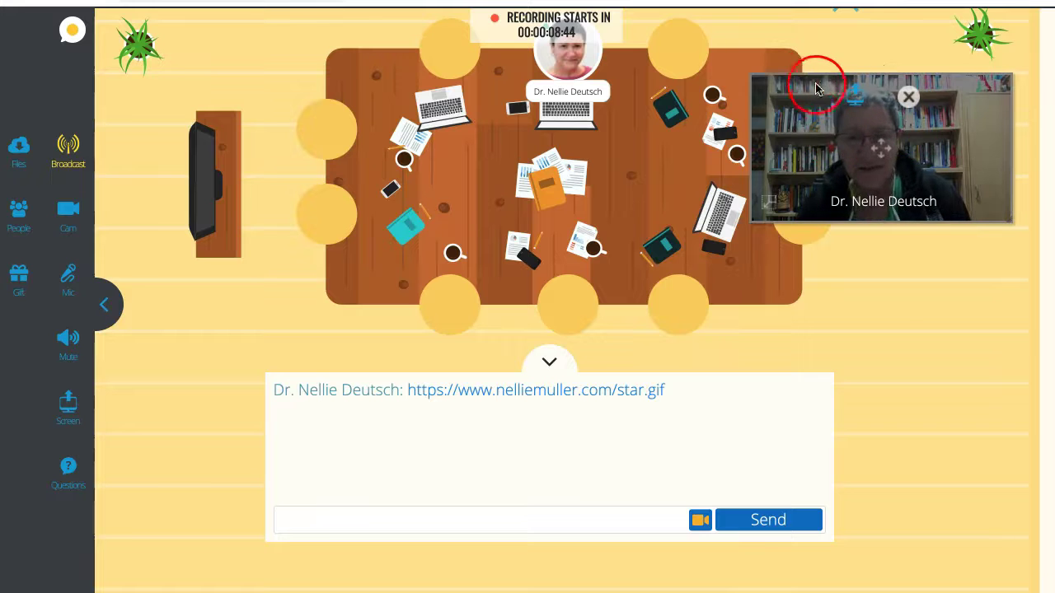
pyautogui.click(65, 297)
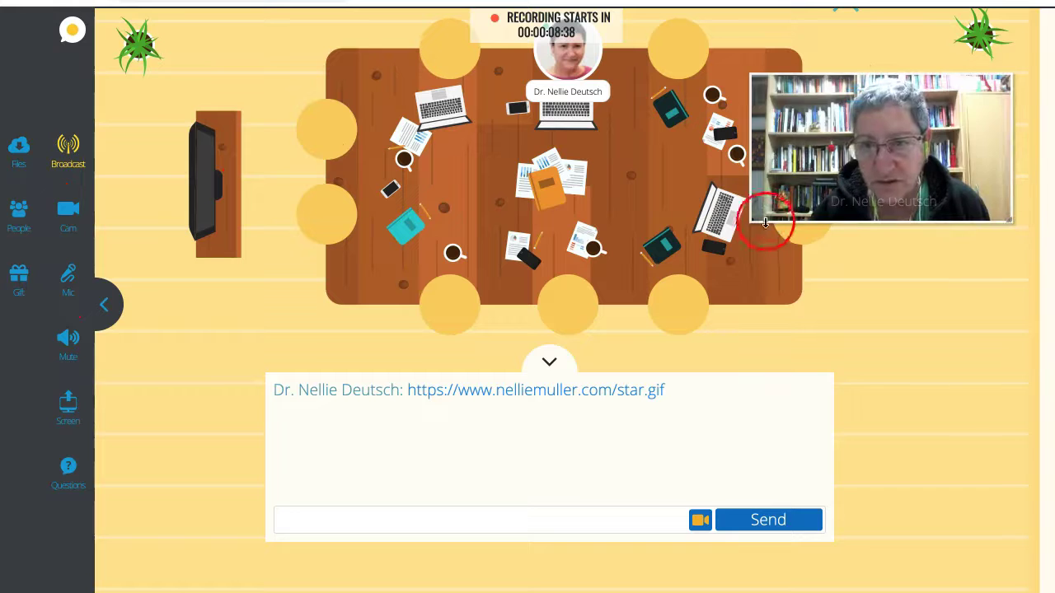
# Enlarge the camera video window and place it over the middle of the meeting table
pyautogui.moveTo(759, 222); pyautogui.dragTo(457, 357)
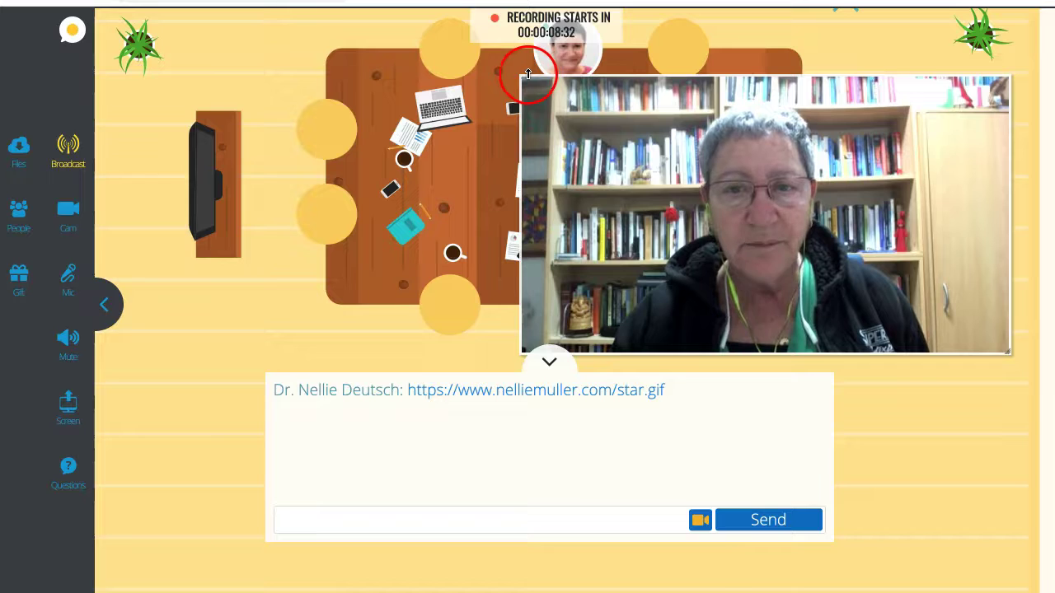
pyautogui.moveTo(529, 74); pyautogui.dragTo(445, 41)
pyautogui.moveTo(729, 107); pyautogui.dragTo(560, 131)
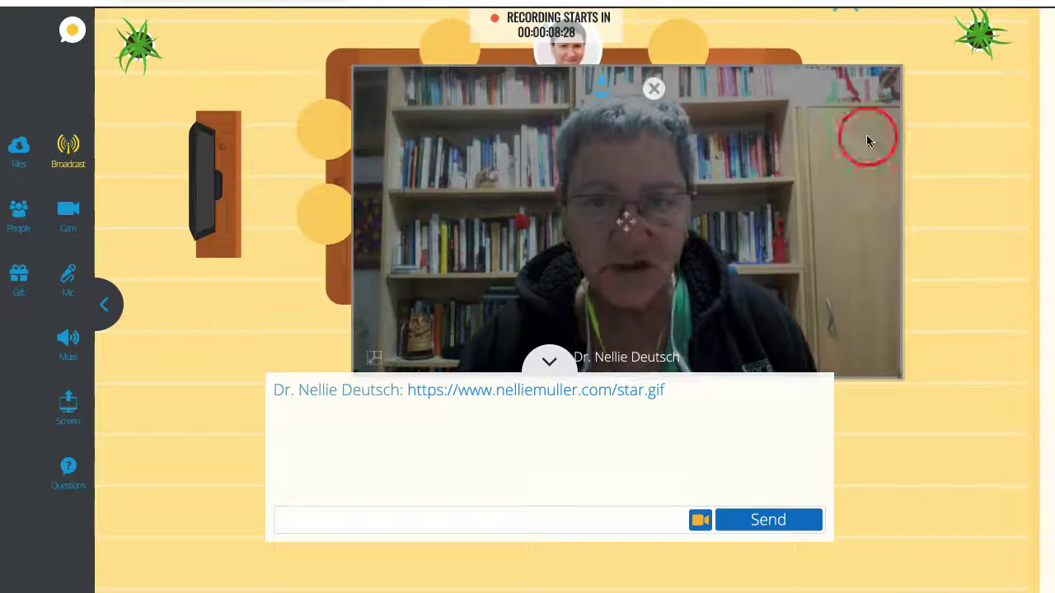
# Try to close the enlarged camera video window
pyautogui.click(653, 89)
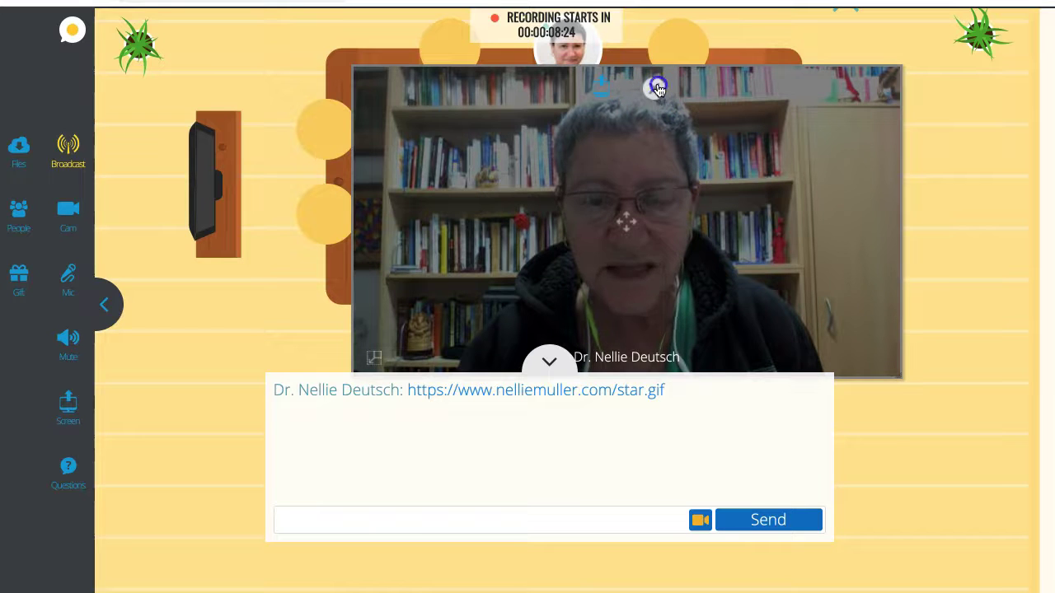
pyautogui.click(714, 77)
pyautogui.click(608, 116)
pyautogui.click(654, 91)
# Shrink the camera video window and place it over the right part of the meeting table
pyautogui.moveTo(654, 94); pyautogui.dragTo(476, 82)
pyautogui.moveTo(181, 66); pyautogui.dragTo(556, 70)
pyautogui.moveTo(824, 323); pyautogui.dragTo(517, 151)
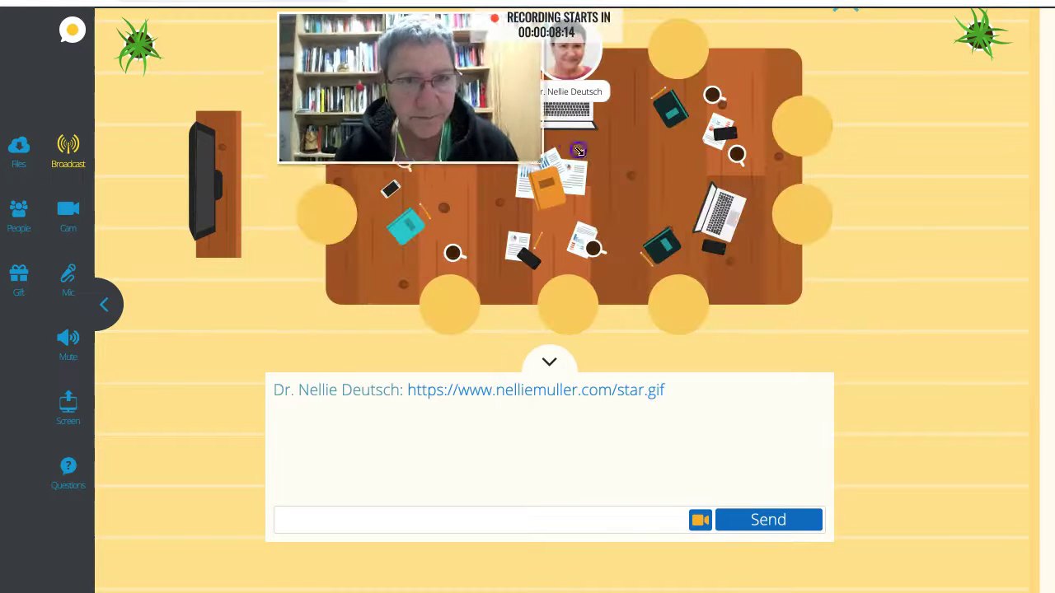
pyautogui.moveTo(413, 93); pyautogui.dragTo(705, 137)
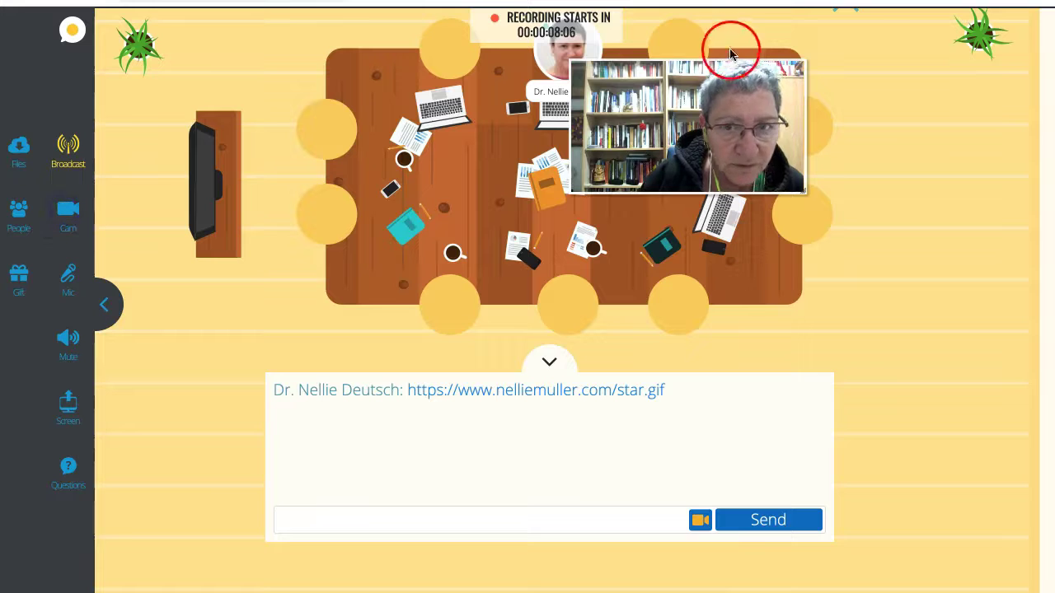
# Try the video window's close control and choose External Microphone (Built-in) as the audio input
pyautogui.moveTo(737, 72)
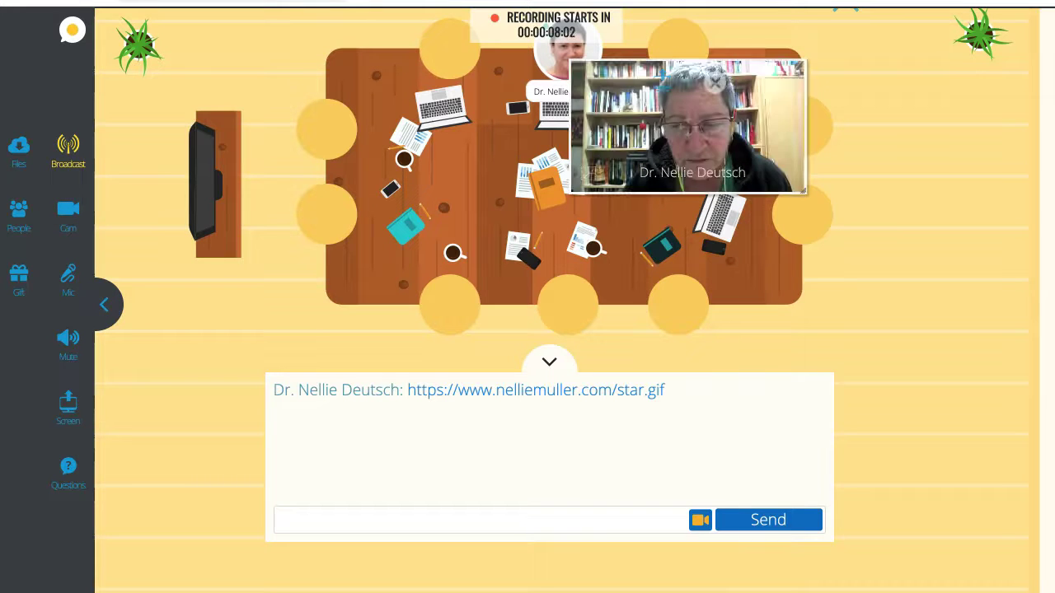
pyautogui.click(124, 42)
pyautogui.moveTo(706, 111)
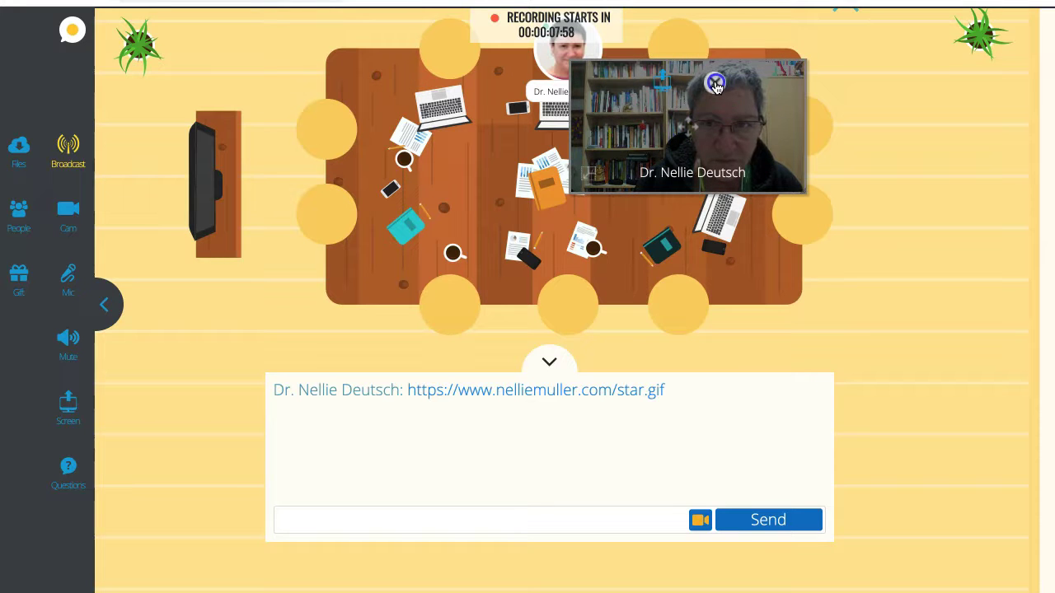
pyautogui.click(87, 294)
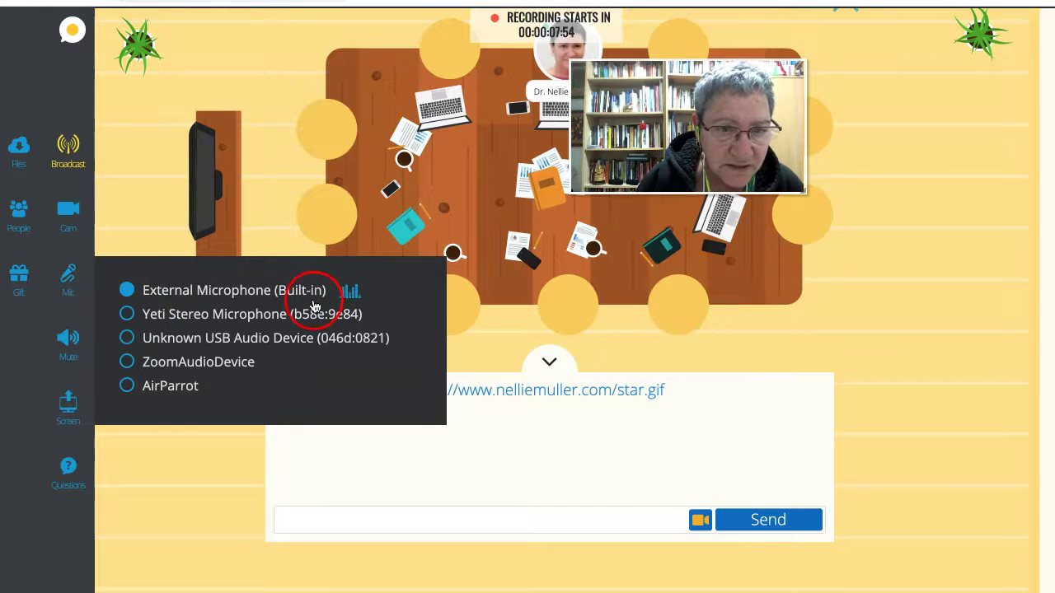
pyautogui.click(177, 298)
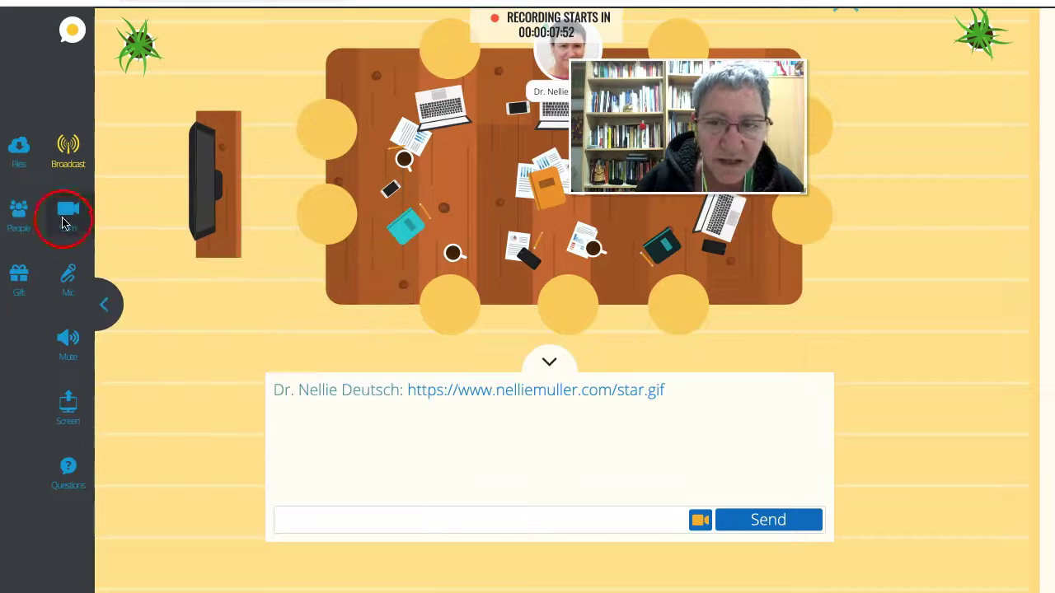
# Move the video window beyond the table's upper-right corner, and view the options for inviting people before closing them
pyautogui.moveTo(787, 147); pyautogui.dragTo(993, 137)
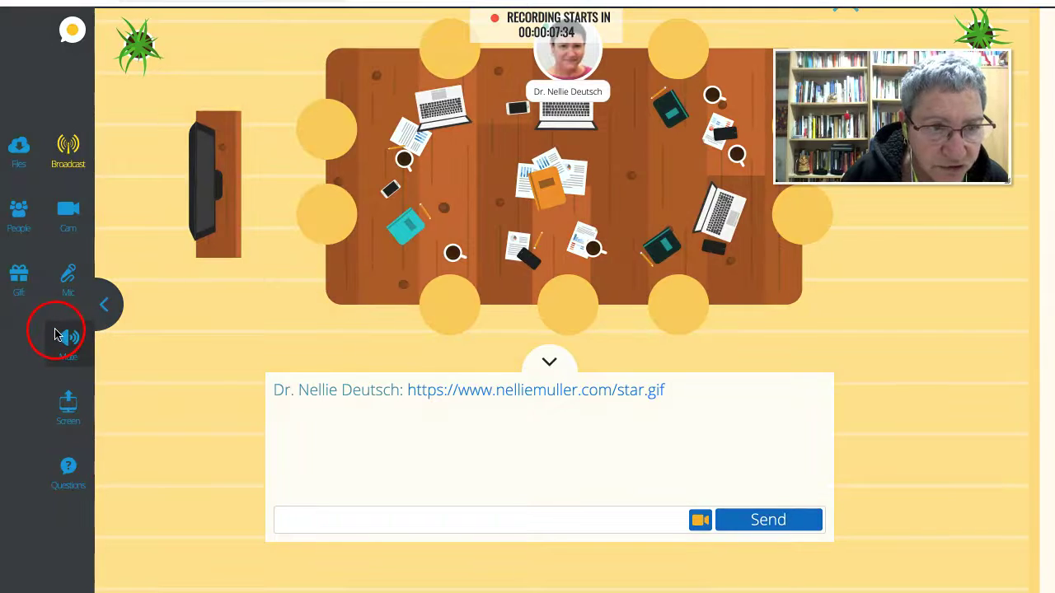
pyautogui.click(23, 221)
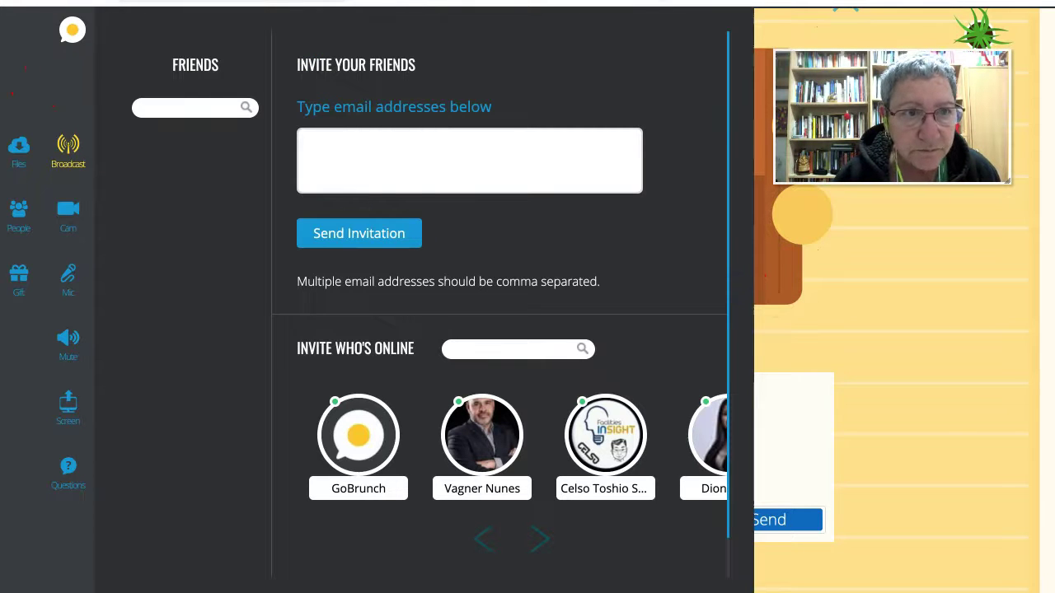
pyautogui.click(18, 216)
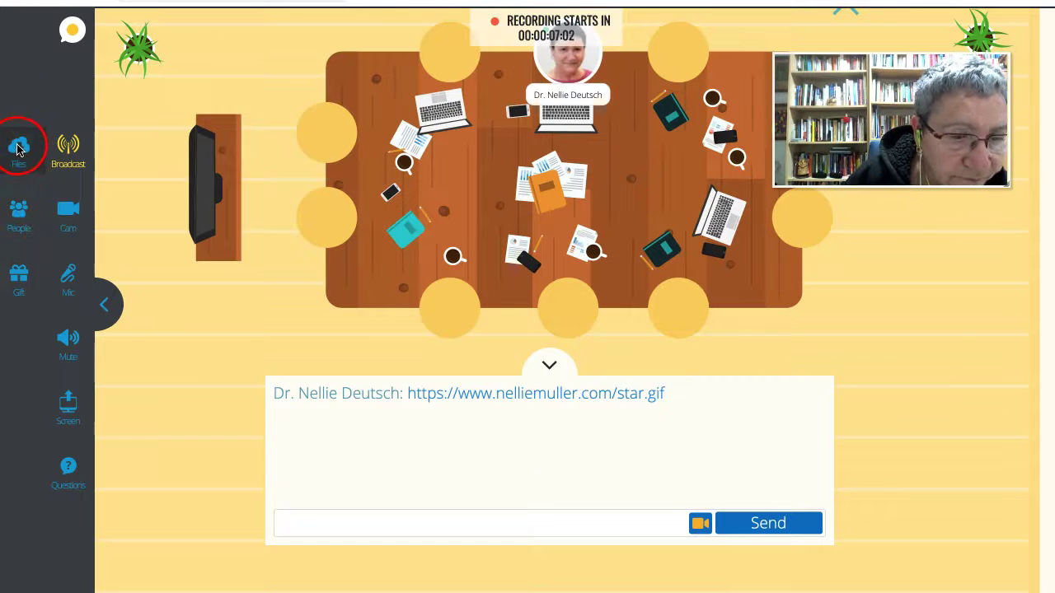
# Start sharing the screen and install the GoBrunch Screen Share extension from the Chrome Web Store, closing the installation notice
pyautogui.click(69, 404)
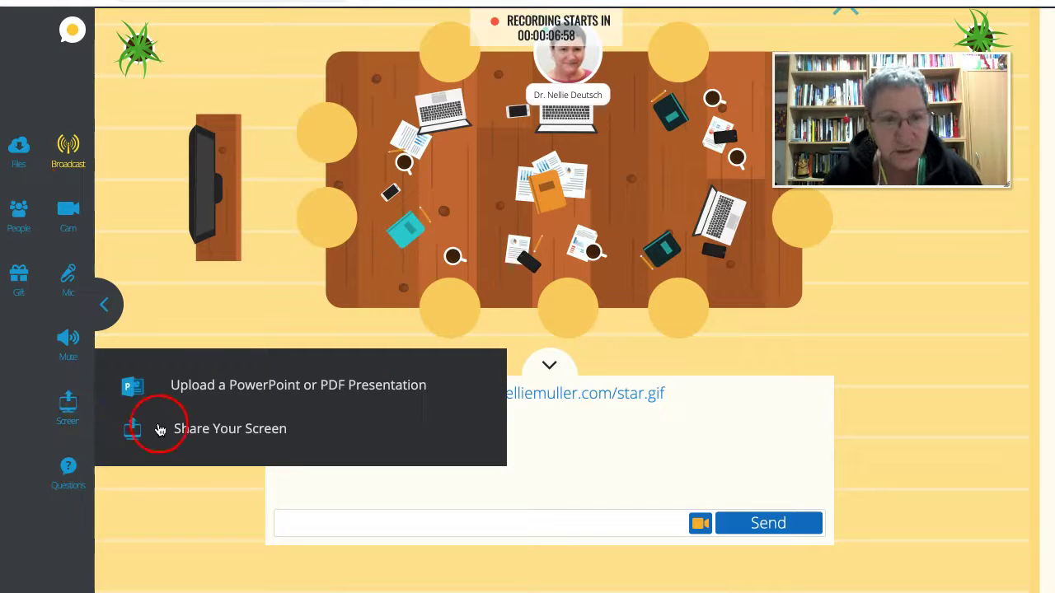
pyautogui.click(197, 392)
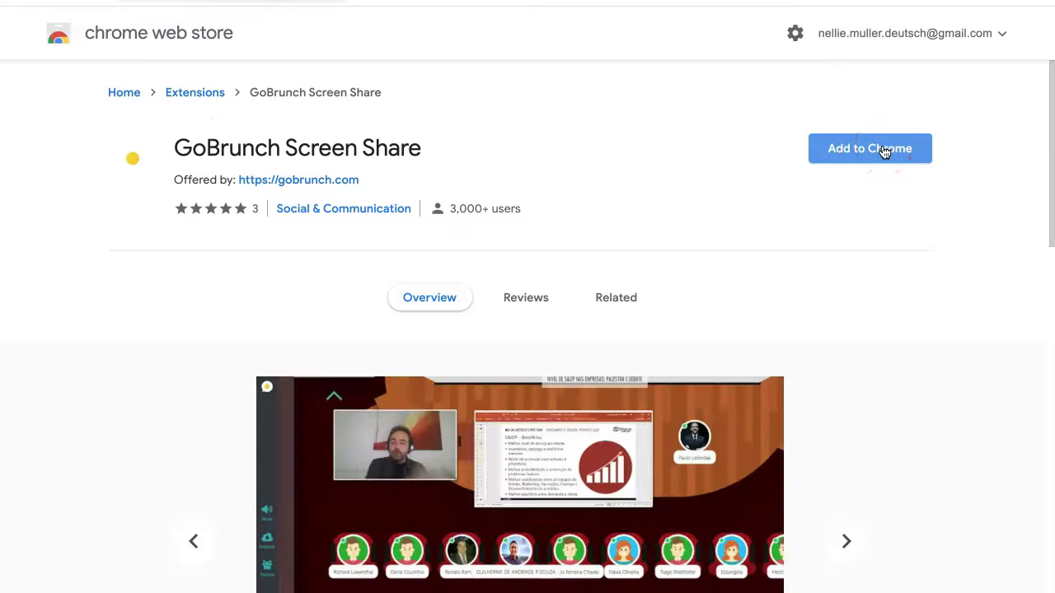
pyautogui.click(883, 150)
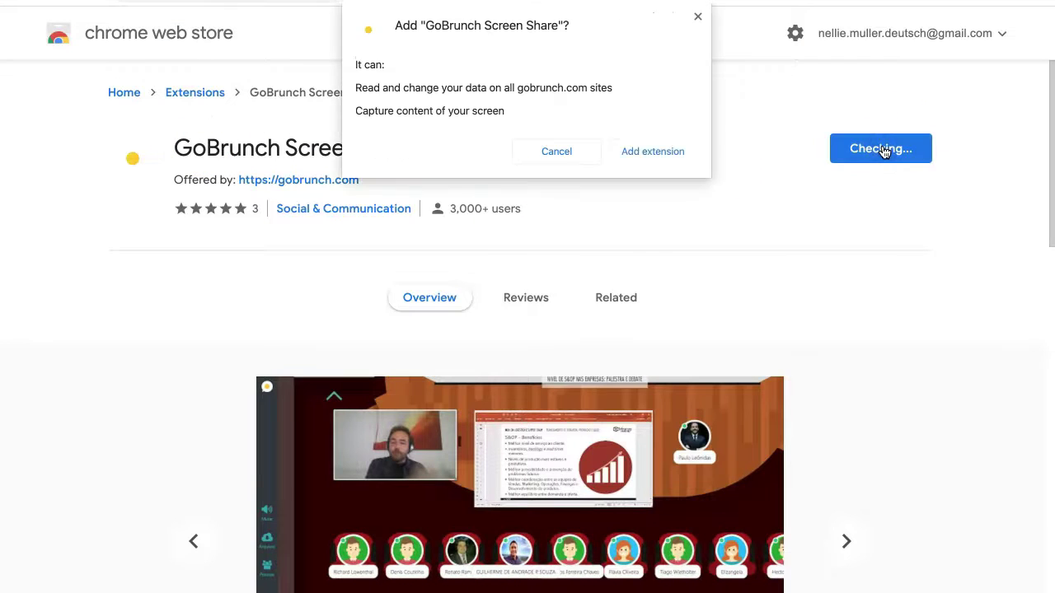
pyautogui.click(657, 153)
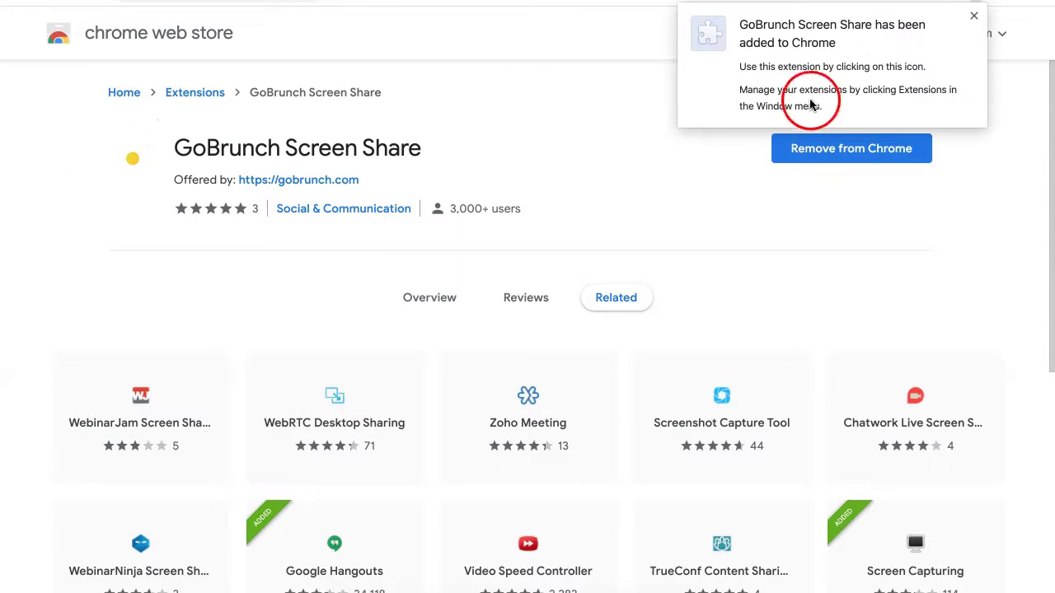
pyautogui.click(973, 18)
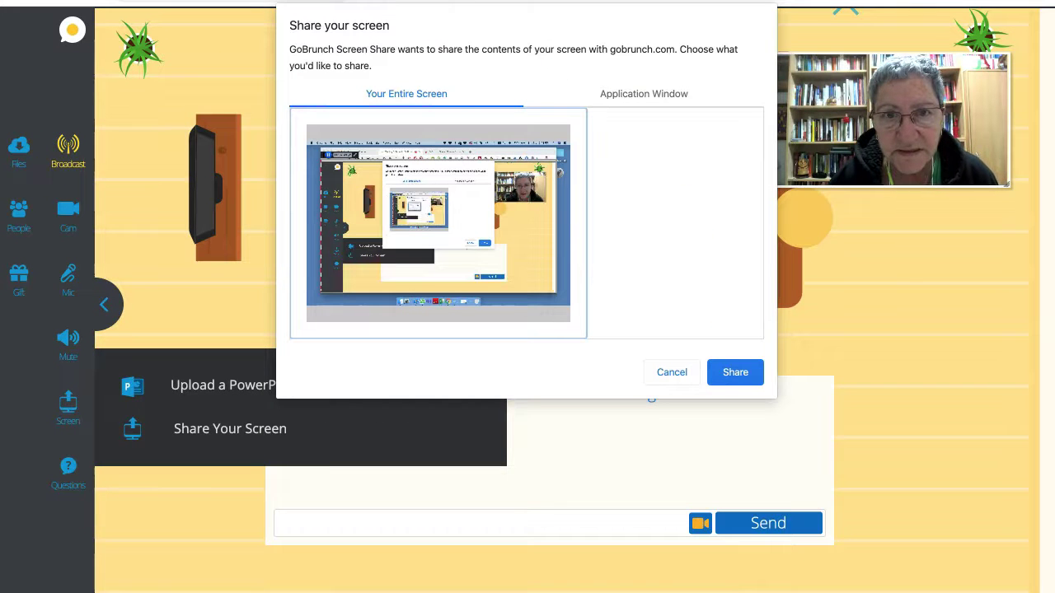
# Share the entire screen, and move and enlarge the shared-screen window over the right part of the meeting table
pyautogui.moveTo(596, 21); pyautogui.dragTo(552, 58)
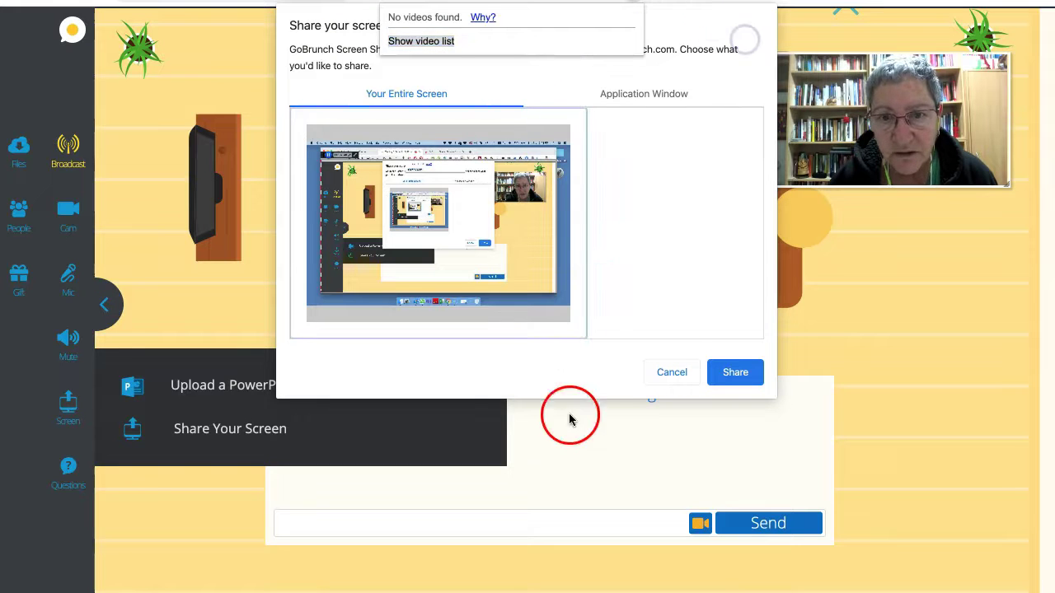
pyautogui.click(556, 444)
pyautogui.click(723, 375)
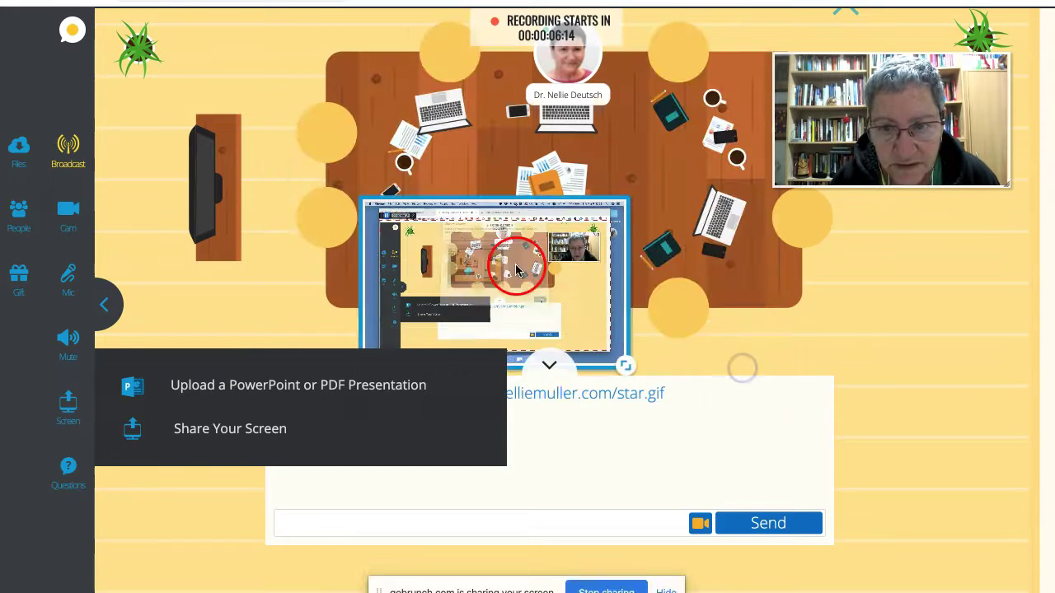
pyautogui.moveTo(504, 261); pyautogui.dragTo(612, 153)
pyautogui.moveTo(699, 268); pyautogui.dragTo(883, 379)
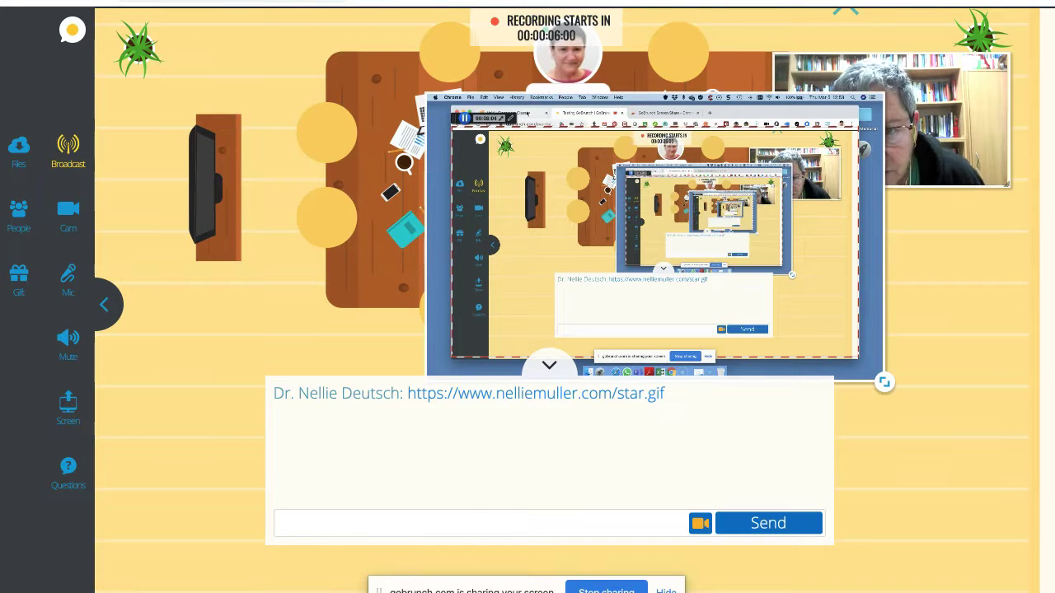
# Show the Voki site through the shared screen, check the meeting room view, and dismiss Voki's logged-out notice
pyautogui.hotkey('ctrl', 'shift', 'Tab')
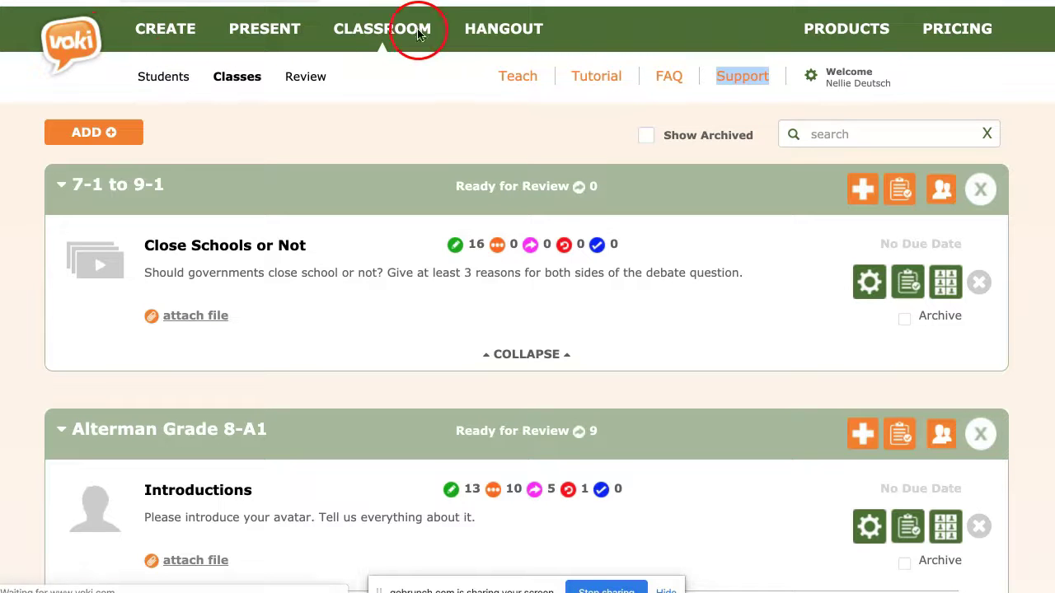
pyautogui.click(839, 31)
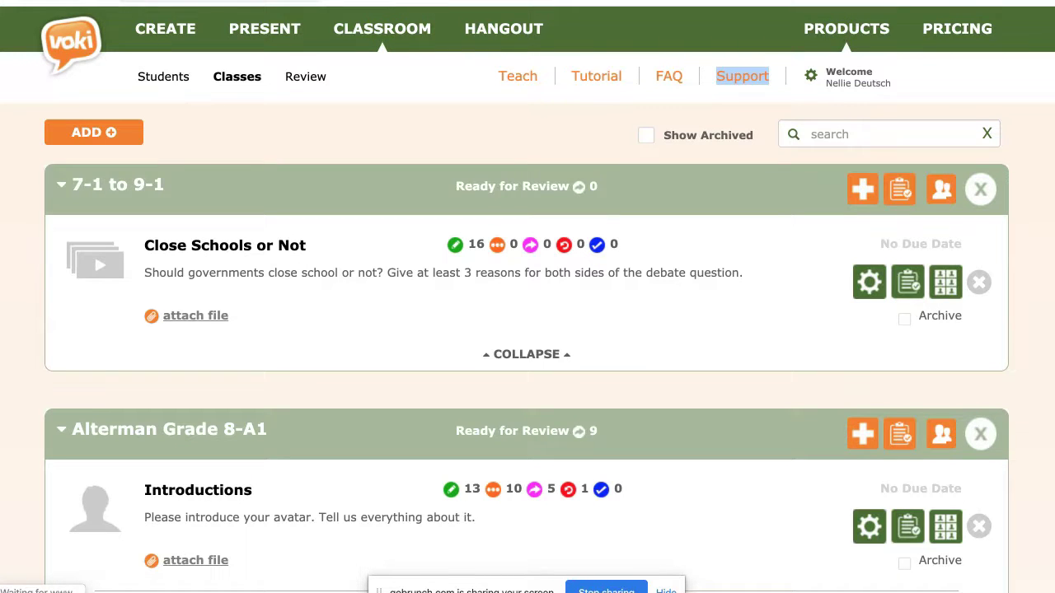
pyautogui.hotkey('ctrl', 'Tab')
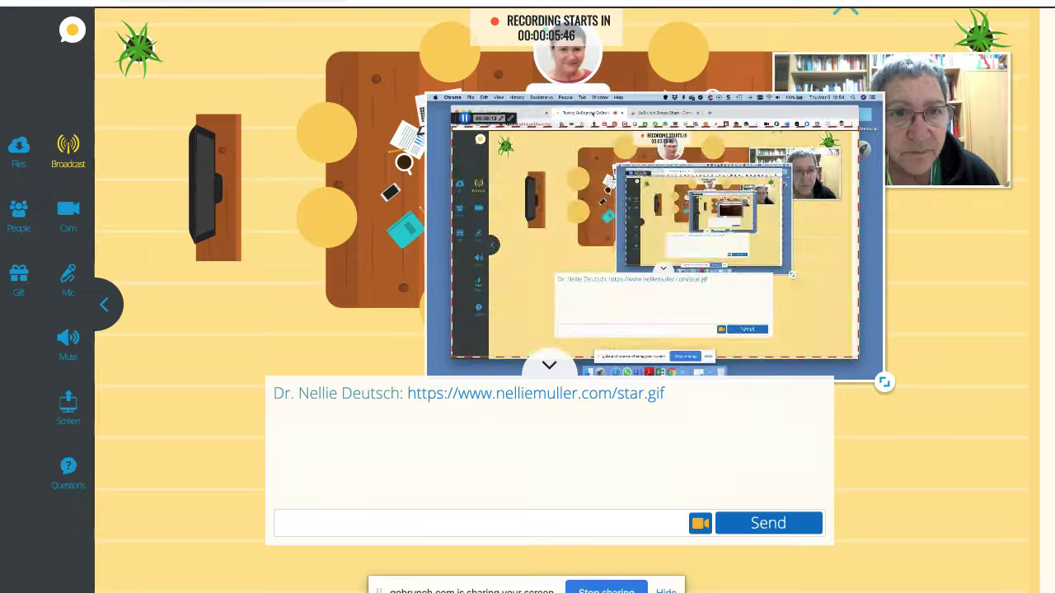
pyautogui.hotkey('ctrl', 'shift', 'Tab')
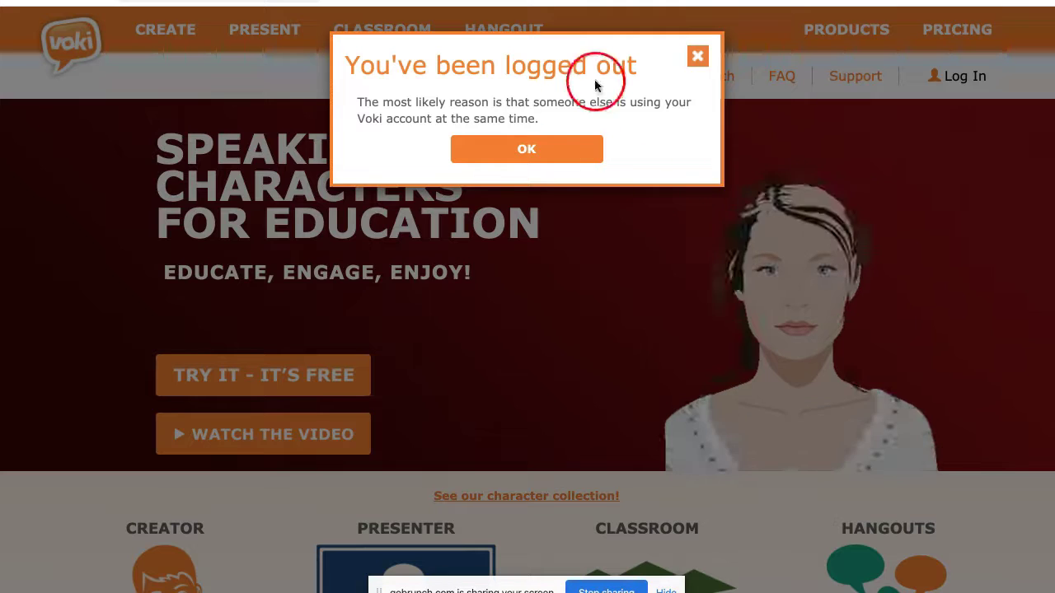
pyautogui.click(542, 170)
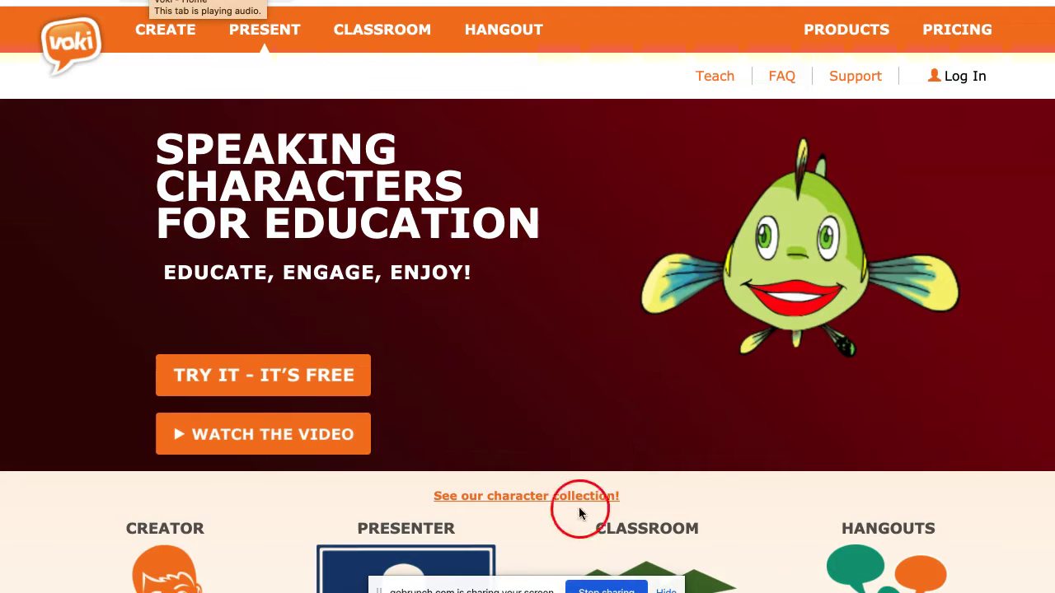
# Mark the Stop sharing control with a red arrow and stop sharing the screen
pyautogui.click(551, 506)
pyautogui.moveTo(551, 506); pyautogui.dragTo(592, 580)
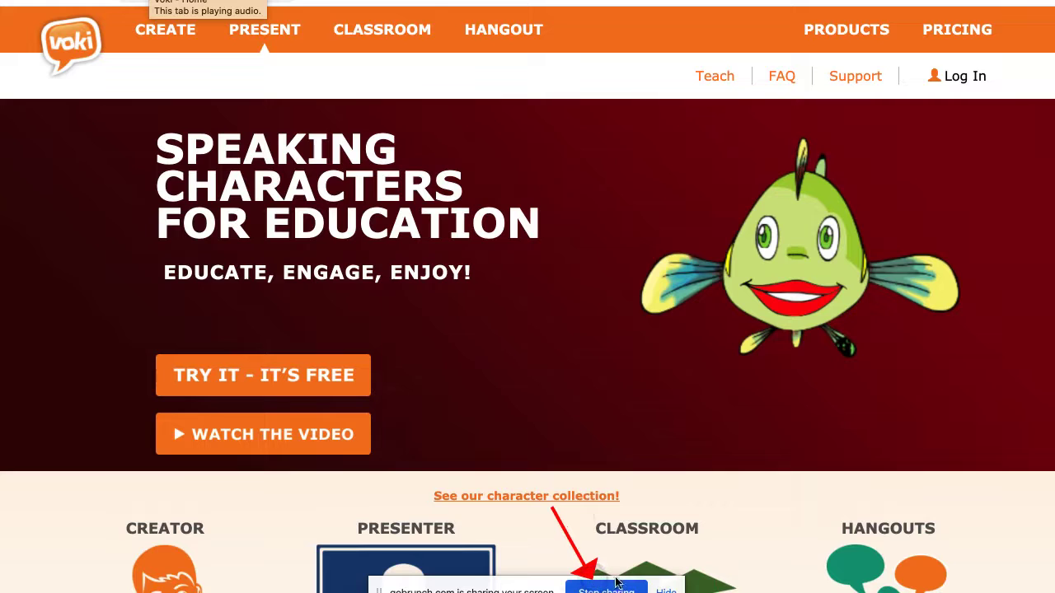
pyautogui.click(727, 570)
pyautogui.click(223, 60)
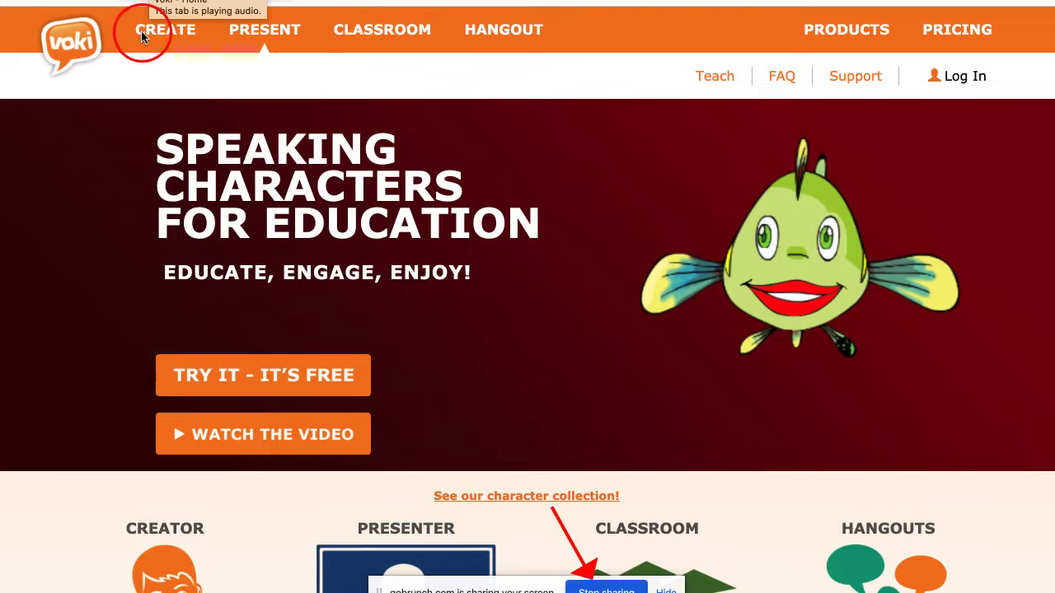
pyautogui.click(252, 29)
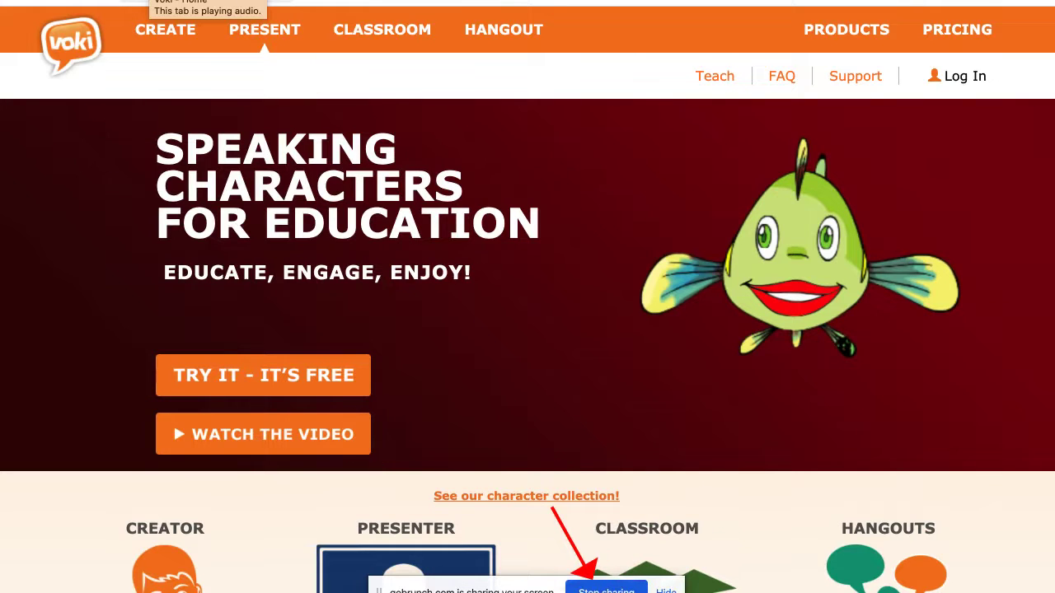
pyautogui.click(604, 590)
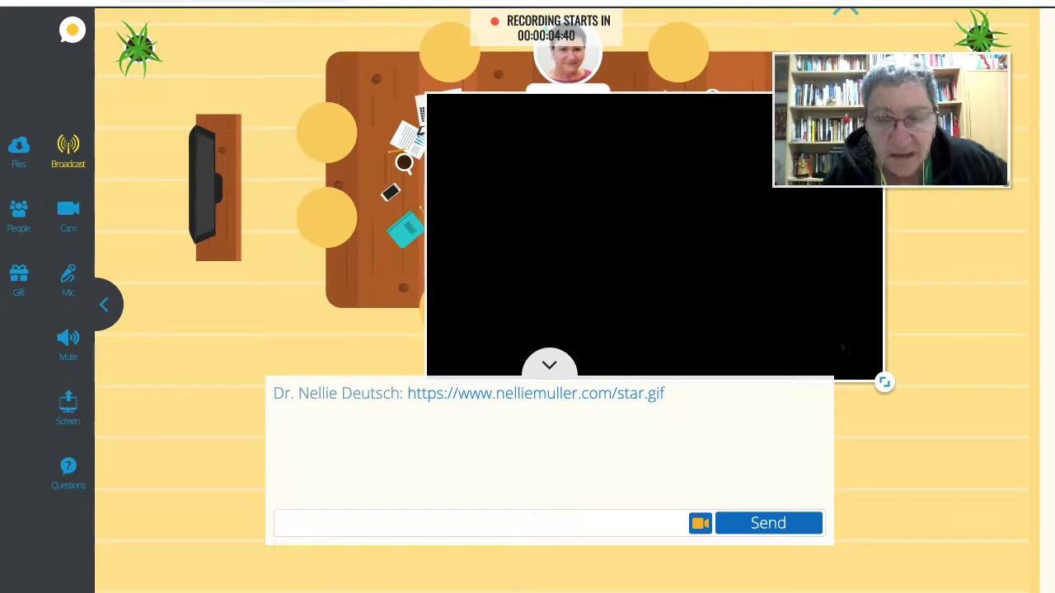
# Try the chat's camera-off and camera-on commands, and move the blank shared-screen window over the left part of the table
pyautogui.moveTo(967, 80)
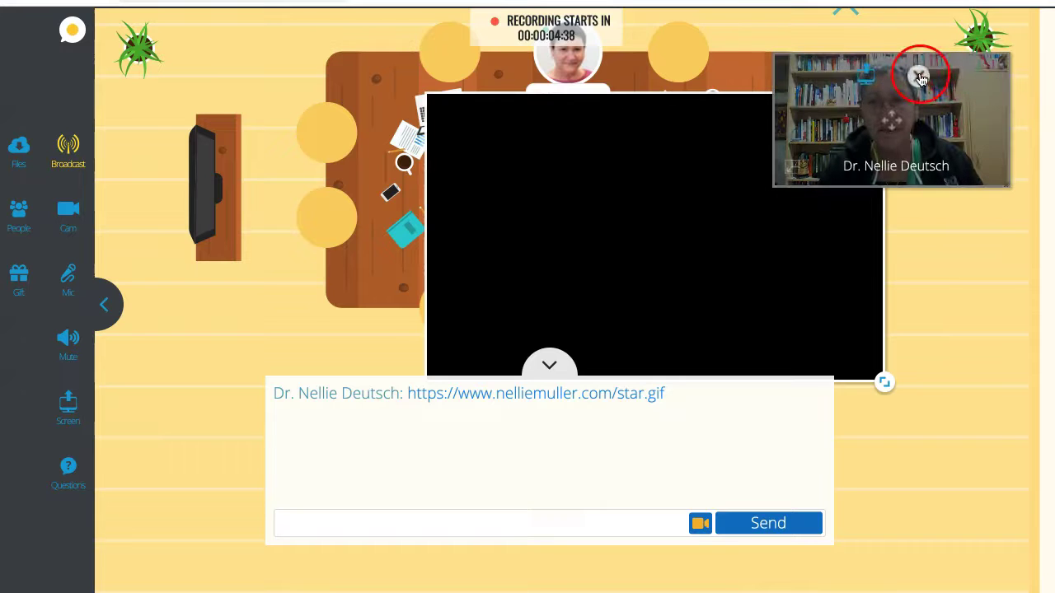
pyautogui.click(700, 523)
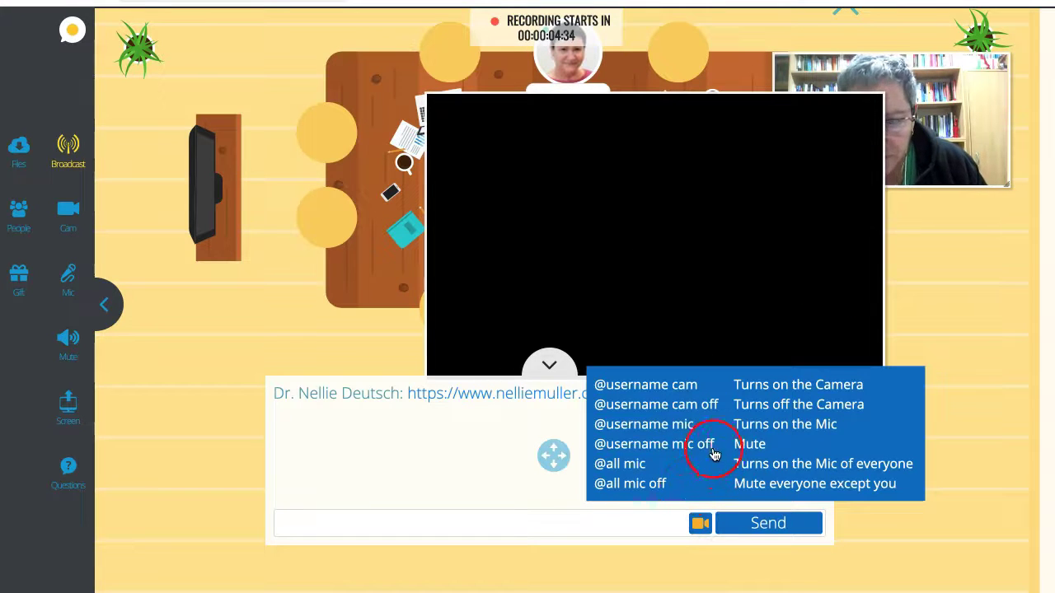
pyautogui.click(787, 402)
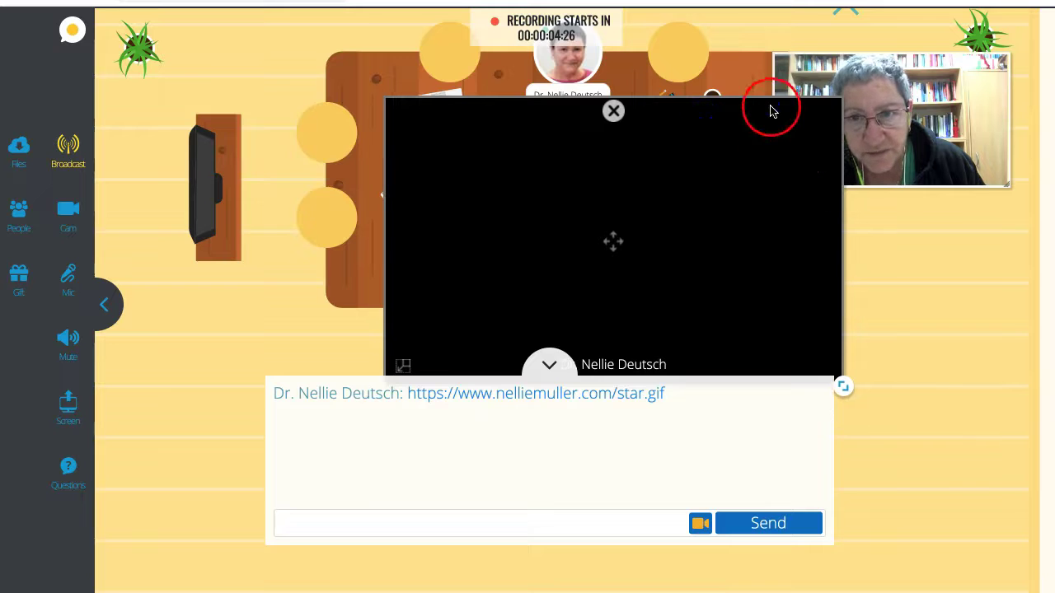
pyautogui.moveTo(771, 111); pyautogui.dragTo(560, 44)
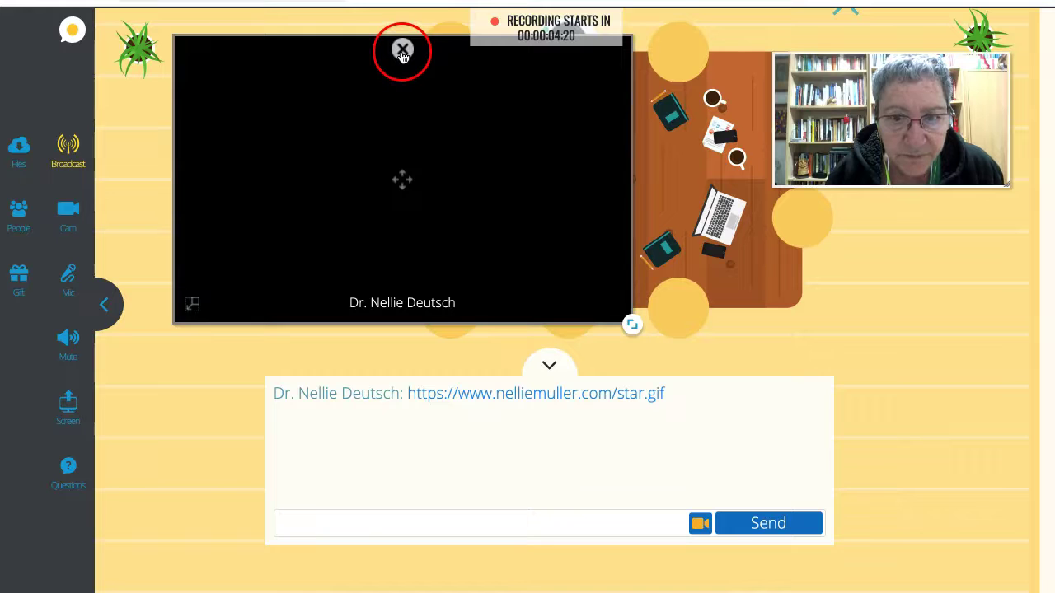
pyautogui.click(700, 524)
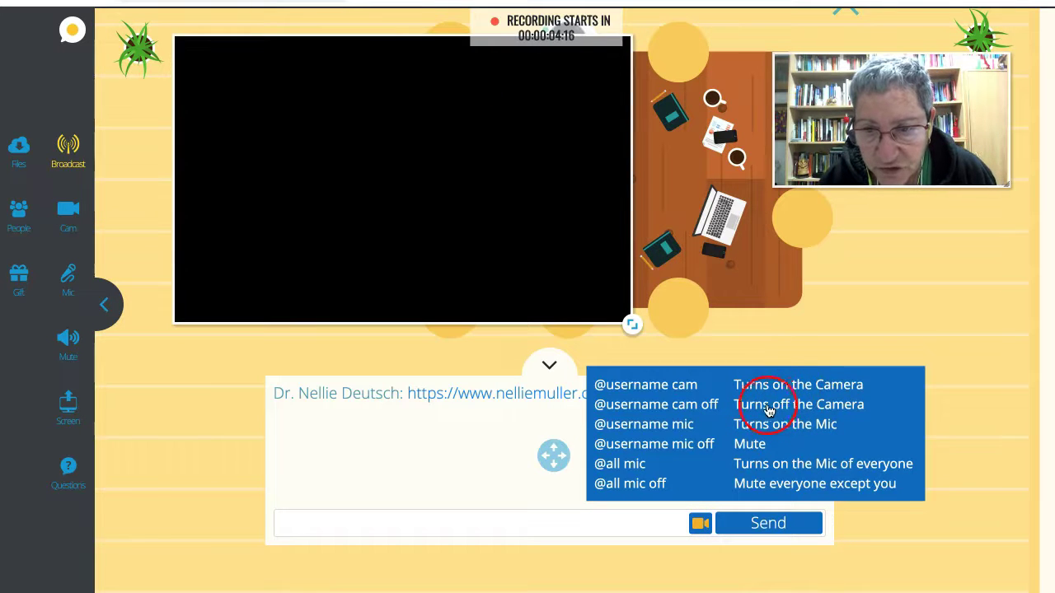
pyautogui.click(785, 386)
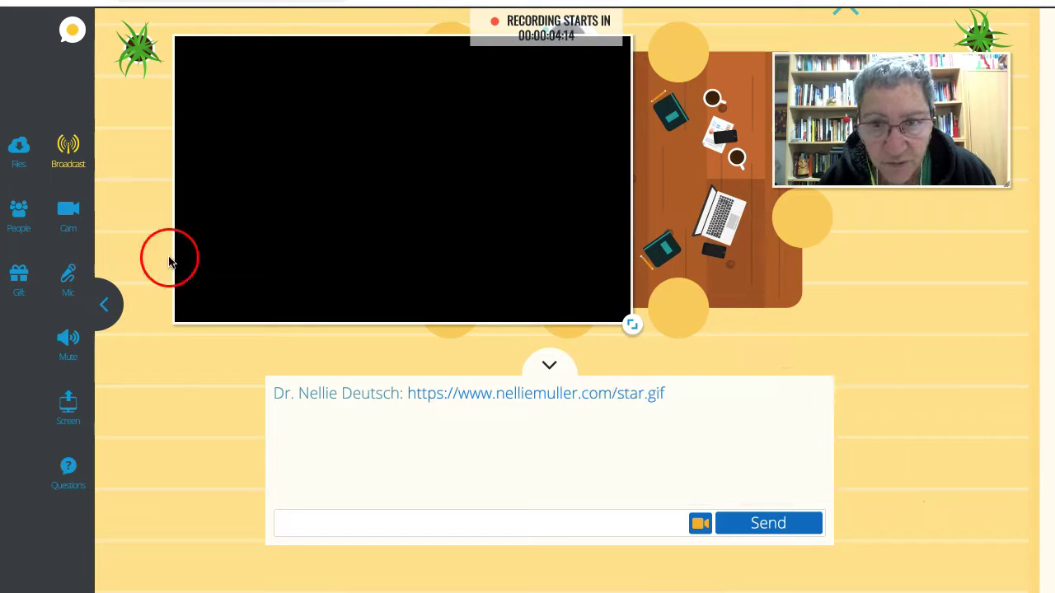
# Enlarge the blank shared-screen window slightly and try the microphone control
pyautogui.moveTo(354, 156)
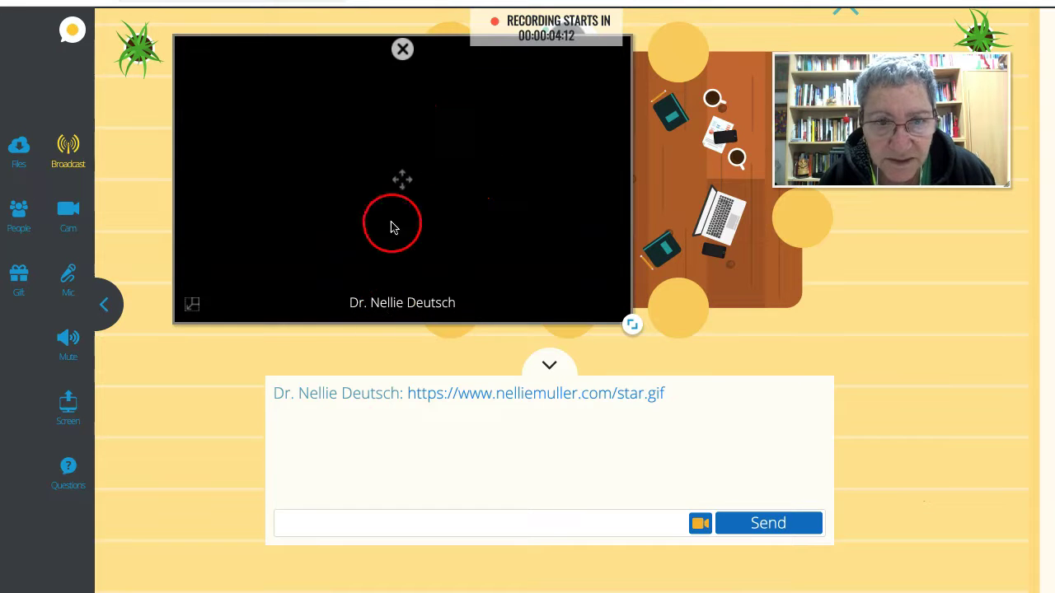
pyautogui.moveTo(630, 318); pyautogui.dragTo(642, 332)
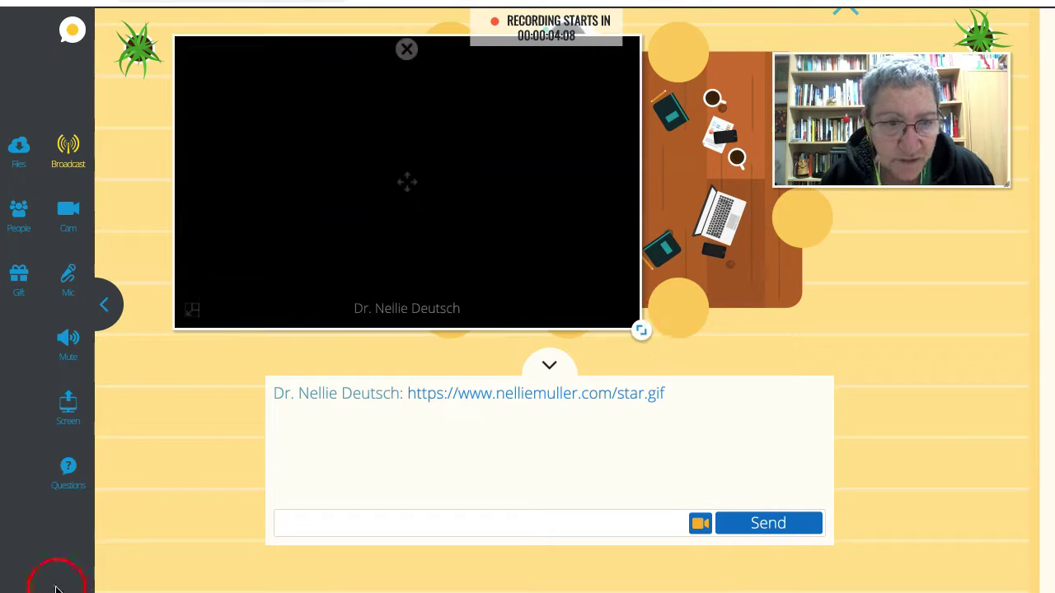
pyautogui.click(69, 274)
pyautogui.click(69, 274)
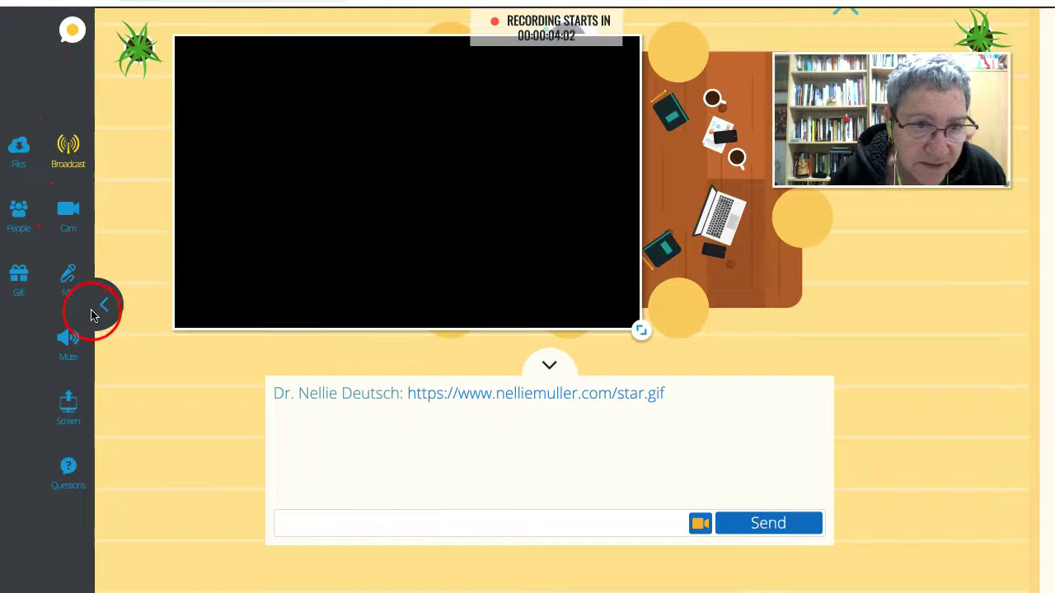
pyautogui.click(63, 307)
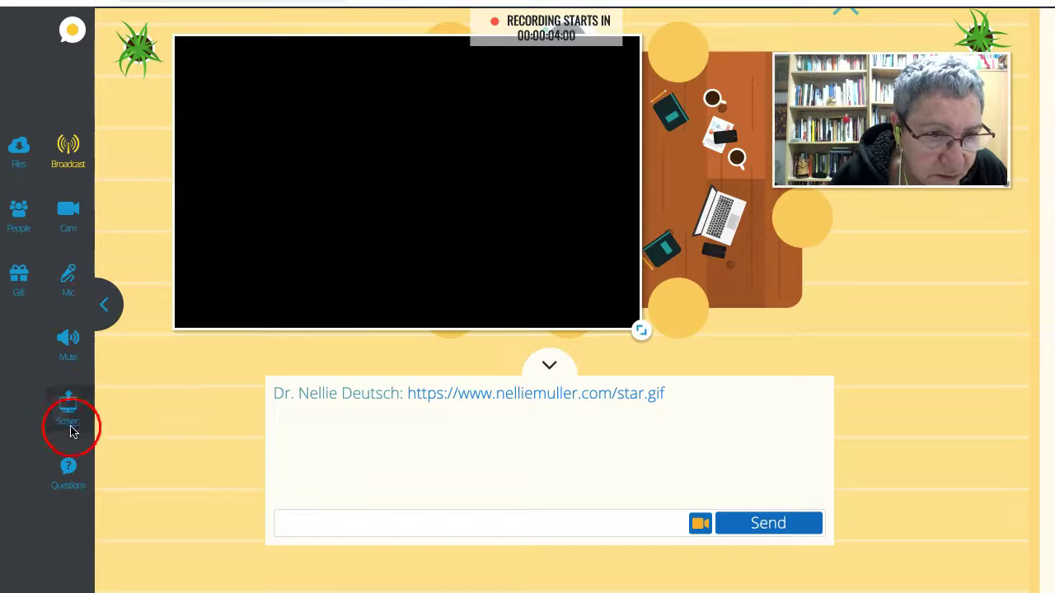
# Upload the presentation 22february.pptx to the room and try the camera window's close control
pyautogui.click(71, 406)
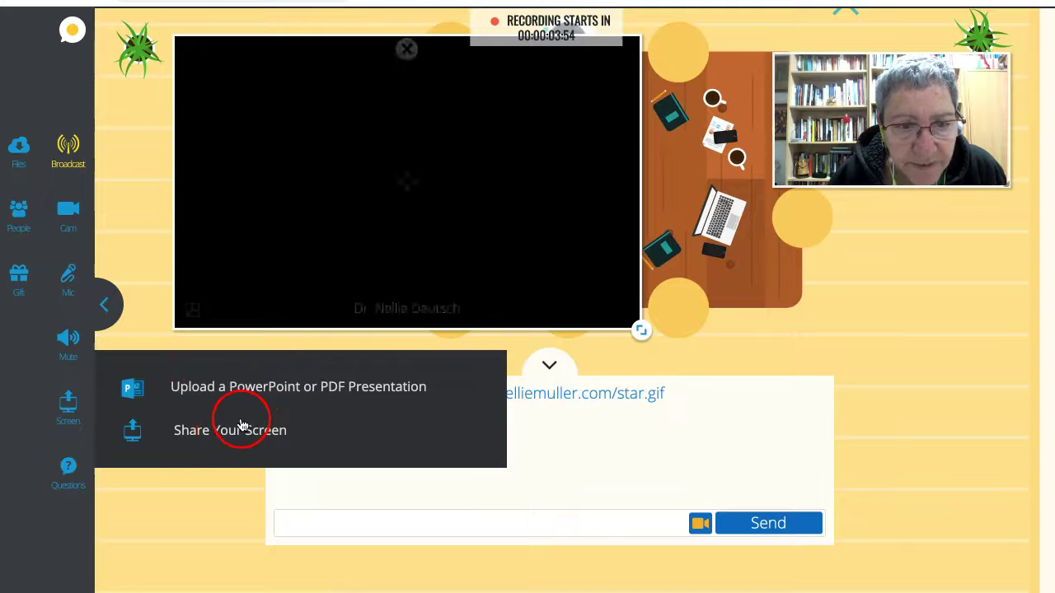
pyautogui.click(258, 388)
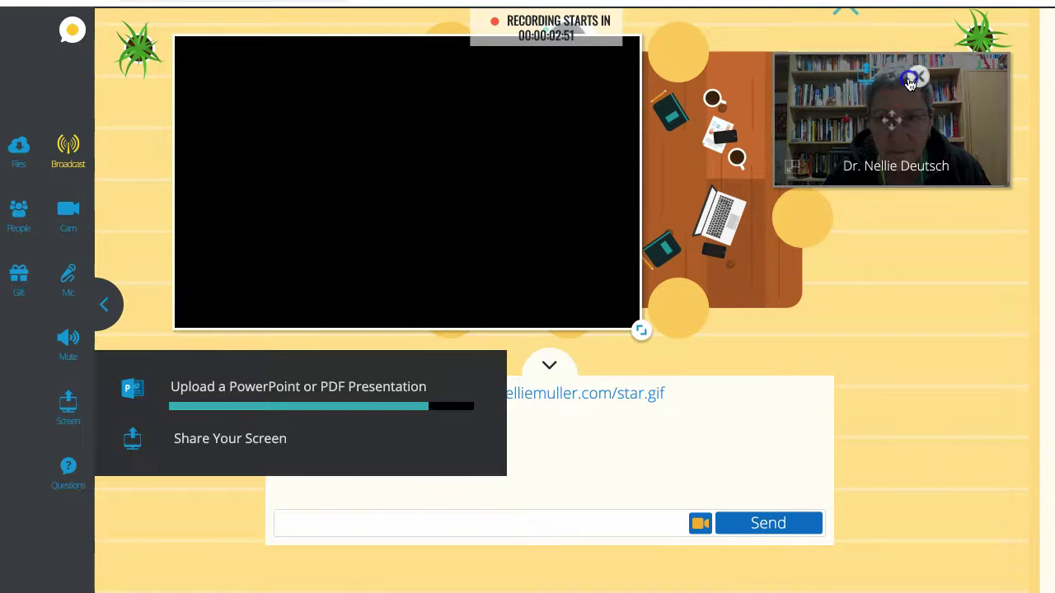
pyautogui.click(909, 79)
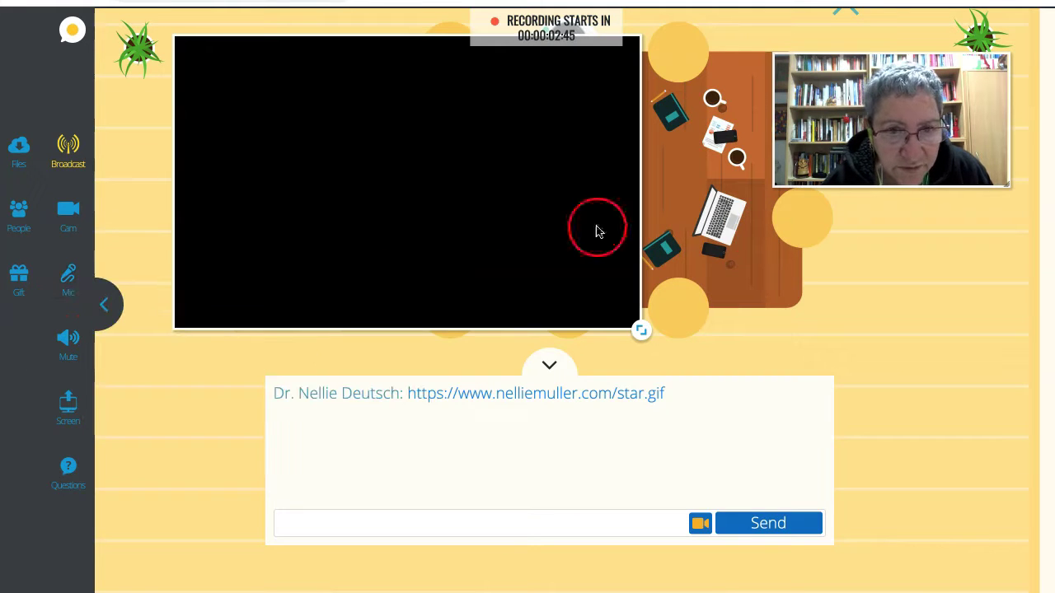
# Check the microphone options, try to present the uploaded 22february.pptx, and dismiss the notice about screen sharing
pyautogui.moveTo(72, 293)
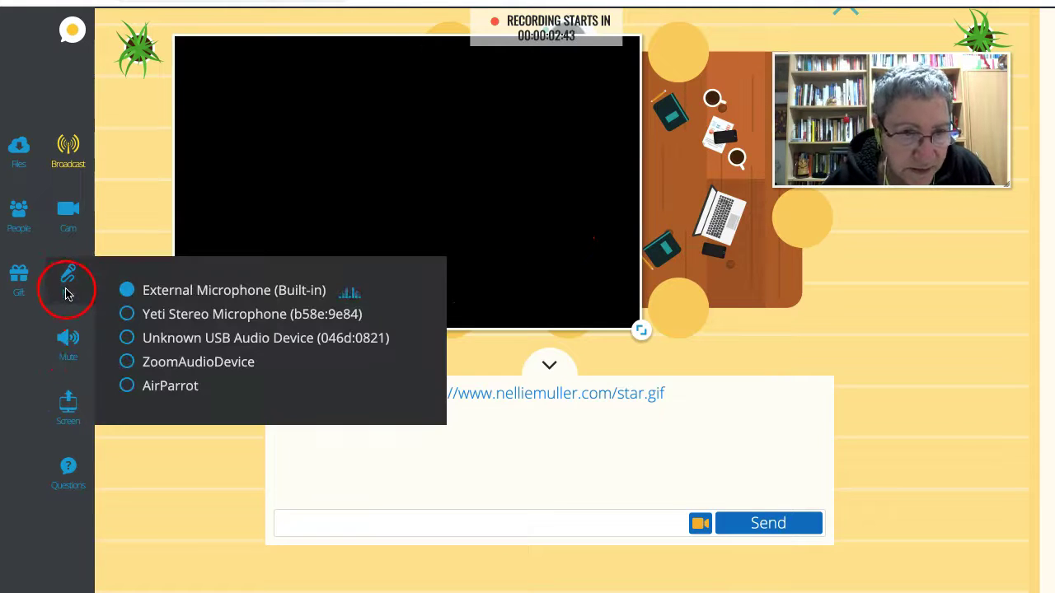
pyautogui.moveTo(70, 408)
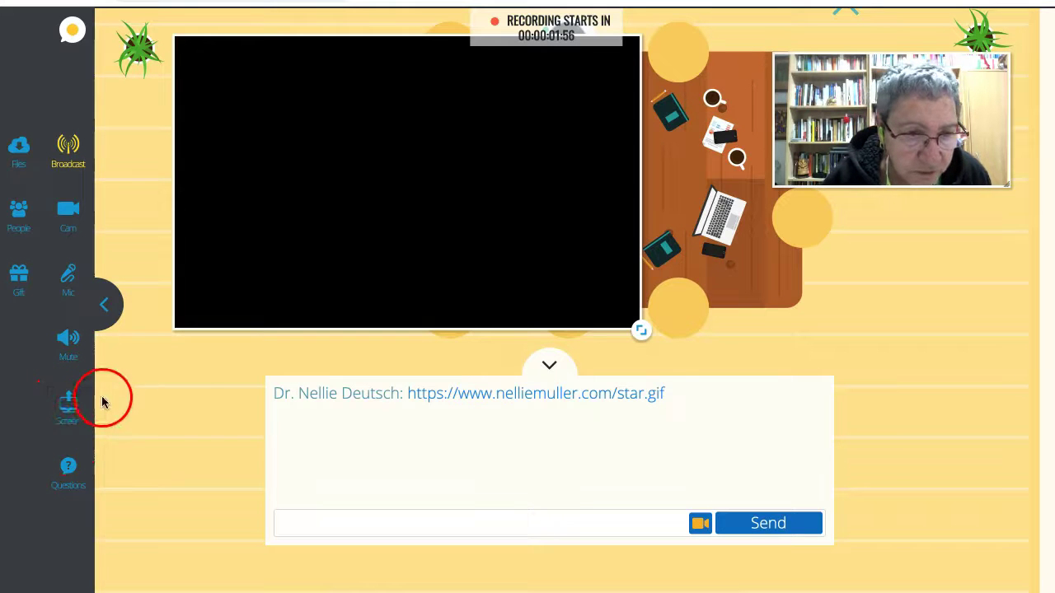
pyautogui.click(68, 402)
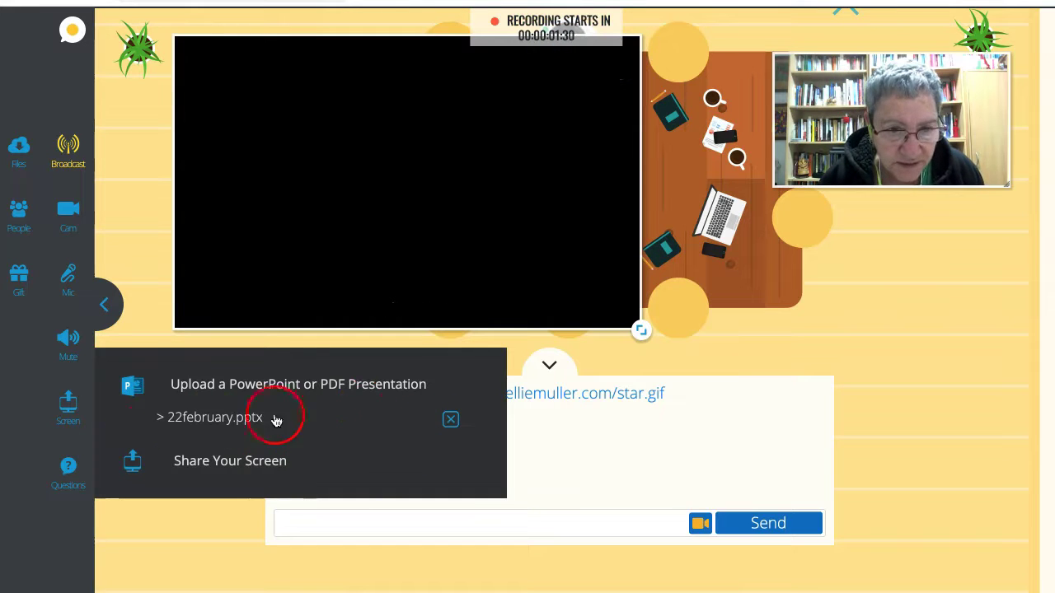
pyautogui.click(223, 418)
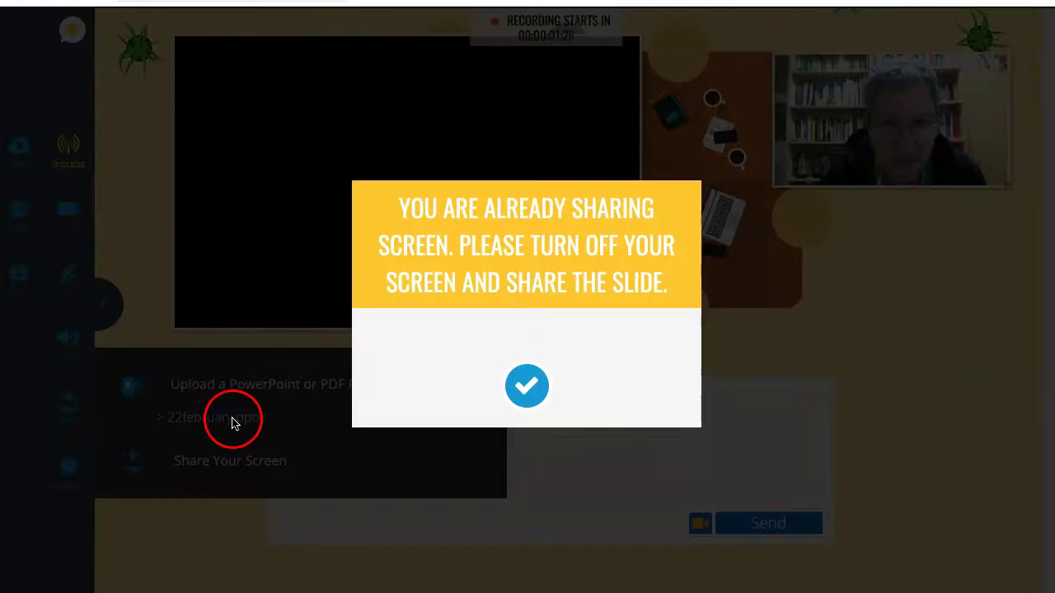
pyautogui.click(527, 386)
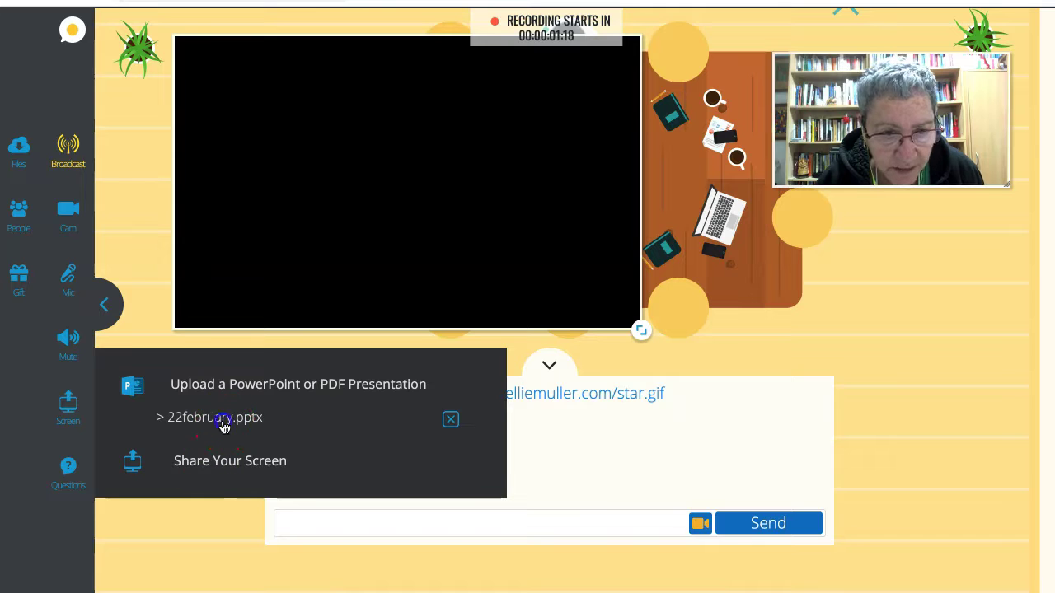
# Try to present the uploaded 22february.pptx and the screen-sharing option, dismissing each notice about the screen already being shared
pyautogui.click(222, 422)
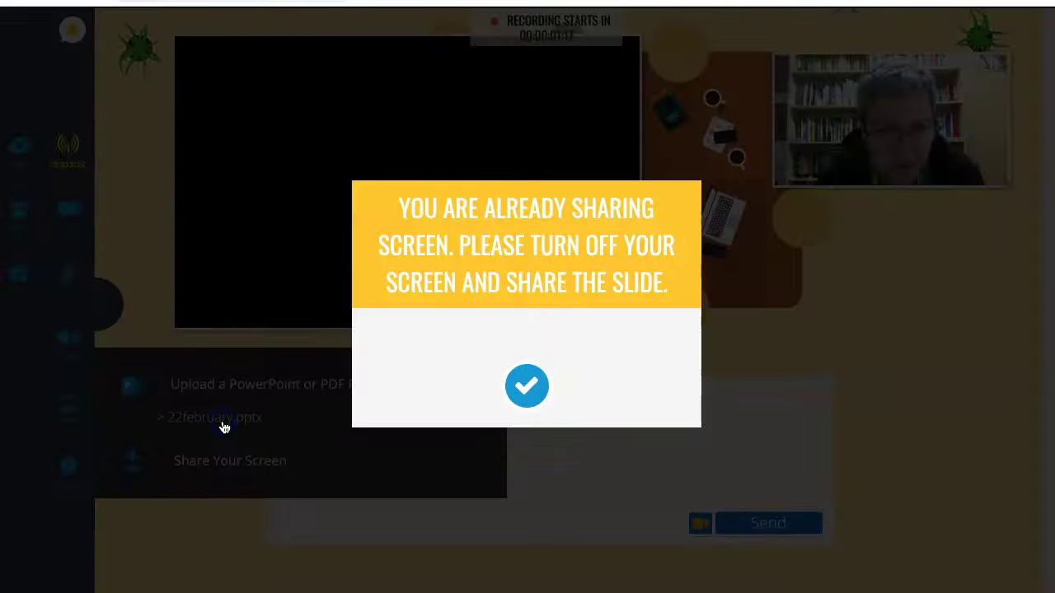
pyautogui.click(528, 387)
pyautogui.click(699, 522)
pyautogui.click(233, 511)
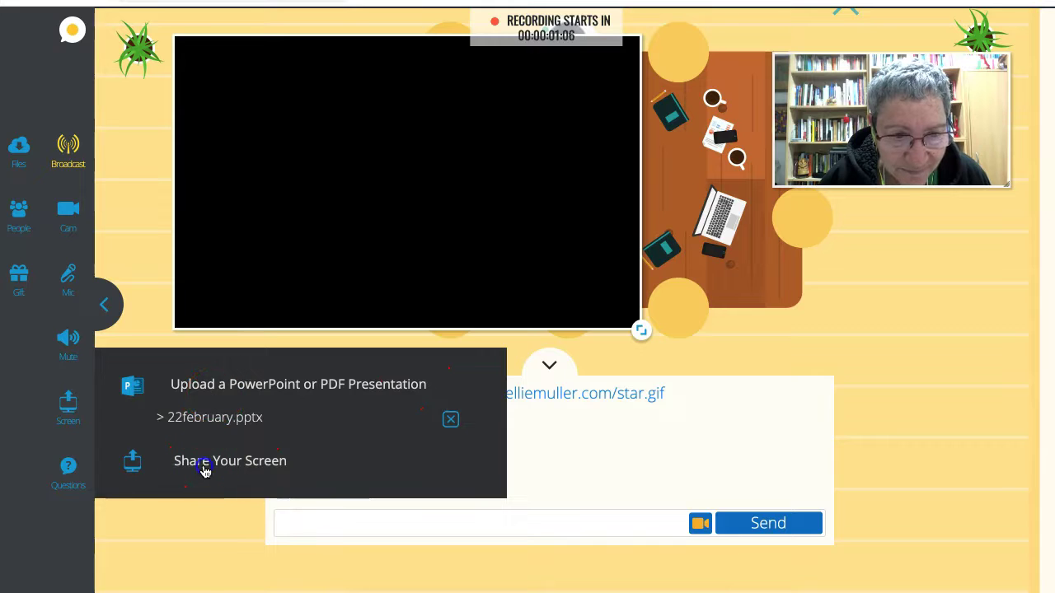
pyautogui.click(149, 464)
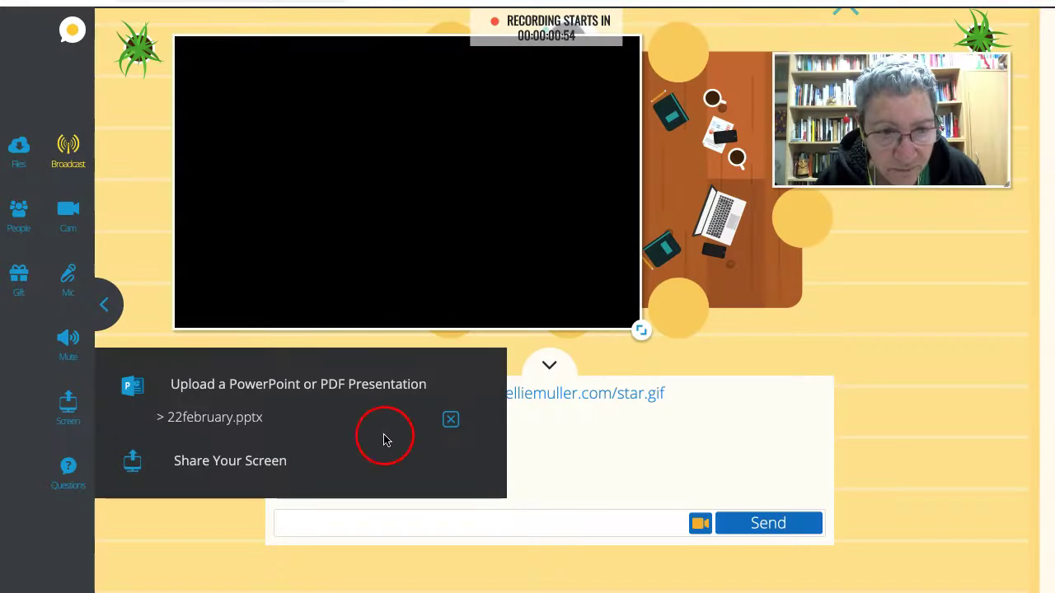
pyautogui.click(236, 419)
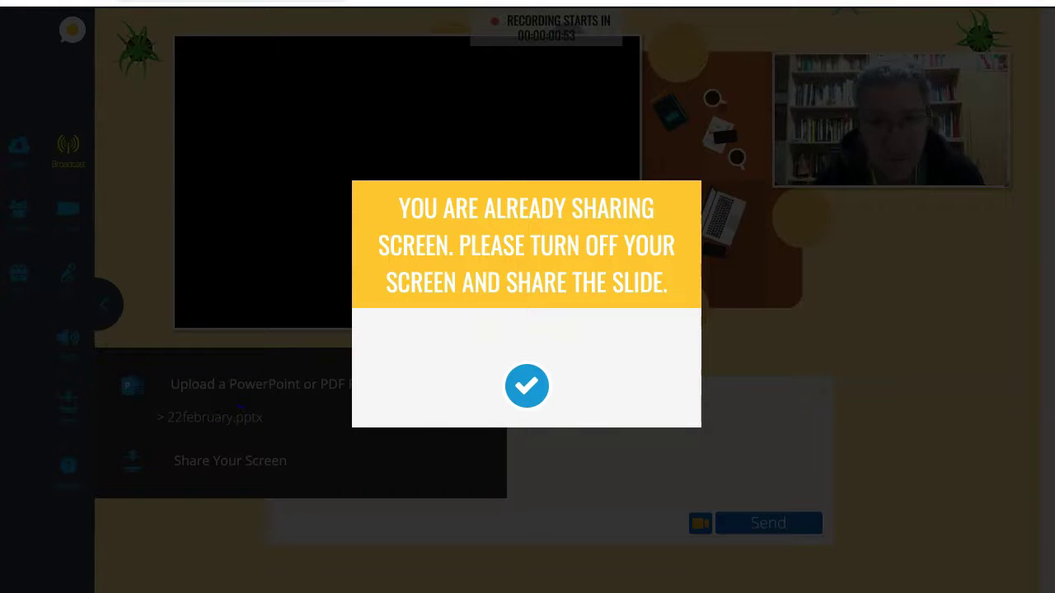
pyautogui.click(526, 388)
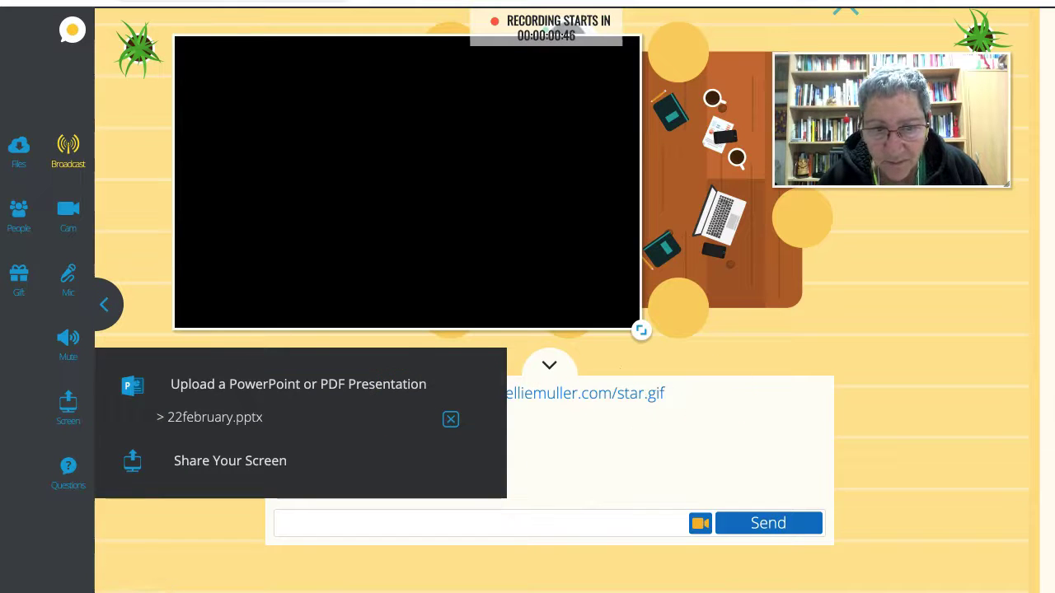
# Try to close the blank shared-screen window, and shrink and move it over the upper-left corner of the table
pyautogui.click(66, 285)
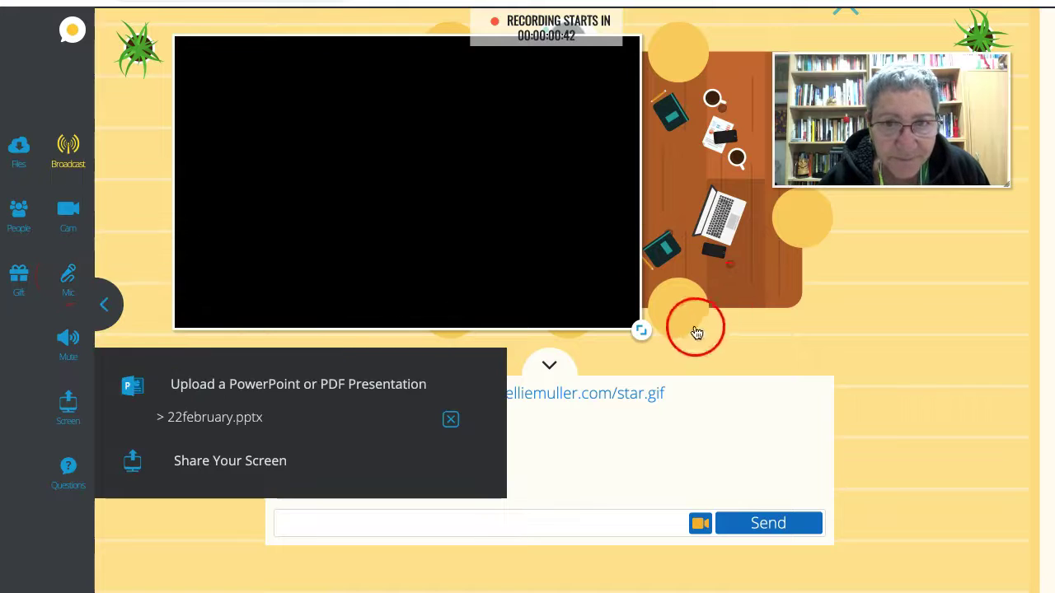
pyautogui.click(407, 49)
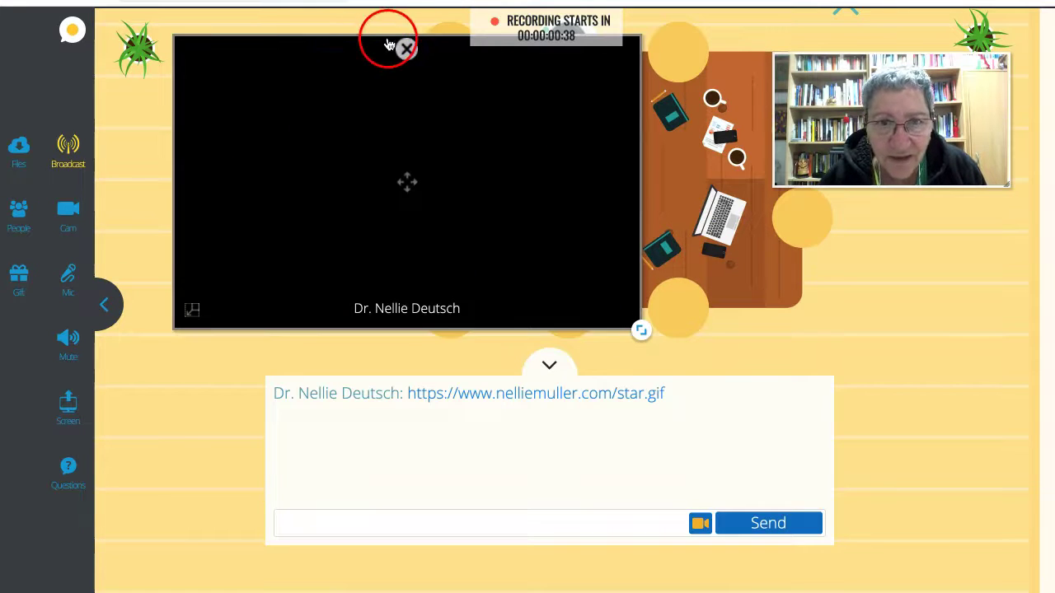
pyautogui.moveTo(406, 50); pyautogui.dragTo(511, 88)
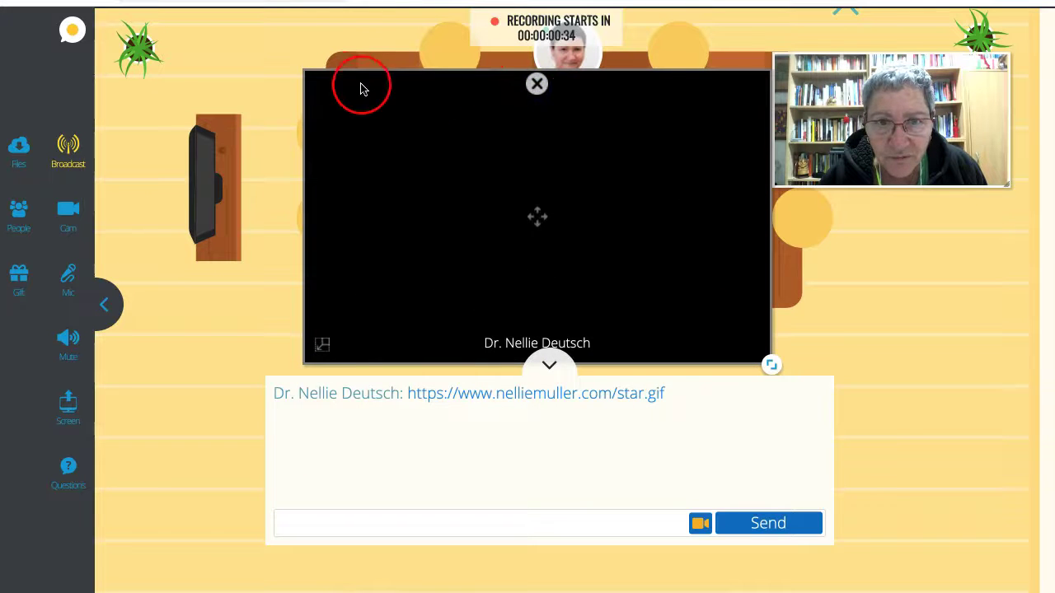
pyautogui.moveTo(679, 89); pyautogui.dragTo(563, 87)
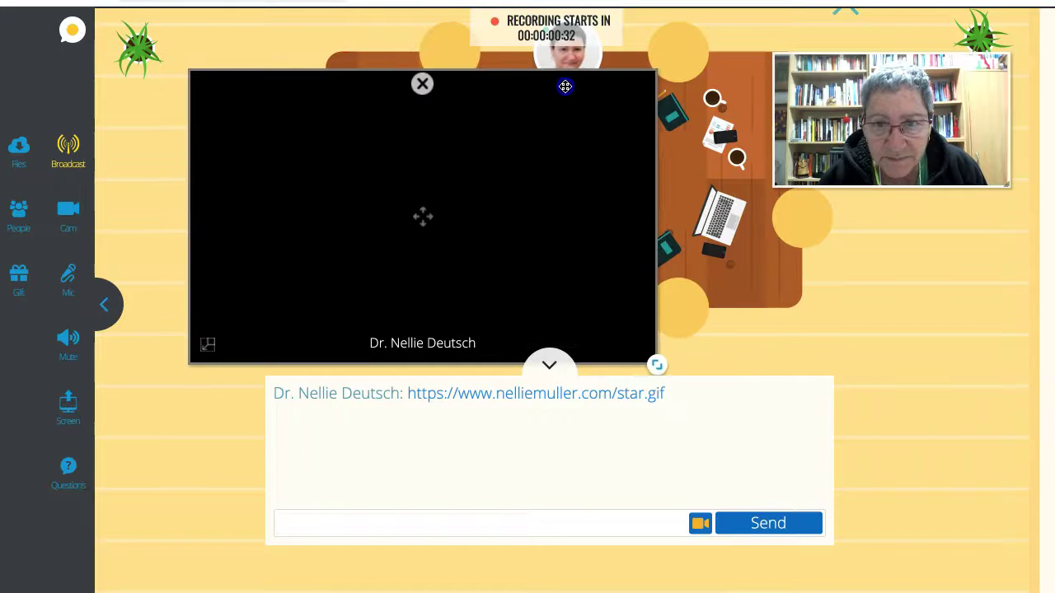
pyautogui.moveTo(657, 360); pyautogui.dragTo(463, 244)
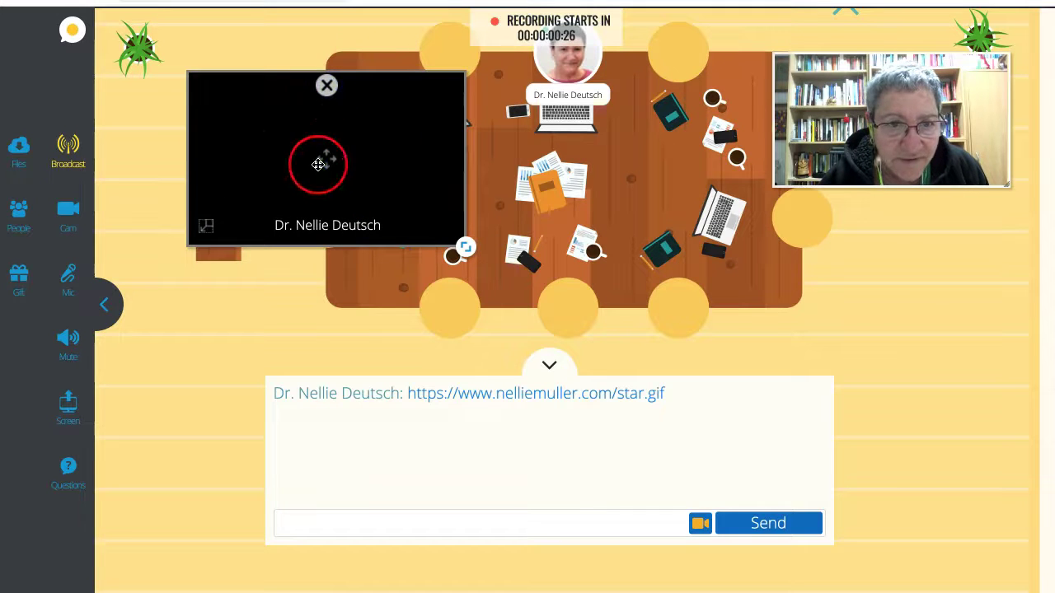
pyautogui.moveTo(325, 90); pyautogui.dragTo(319, 53)
# Try the camera window's close control and select USB CAMERA (046D:0821) as the camera
pyautogui.click(894, 100)
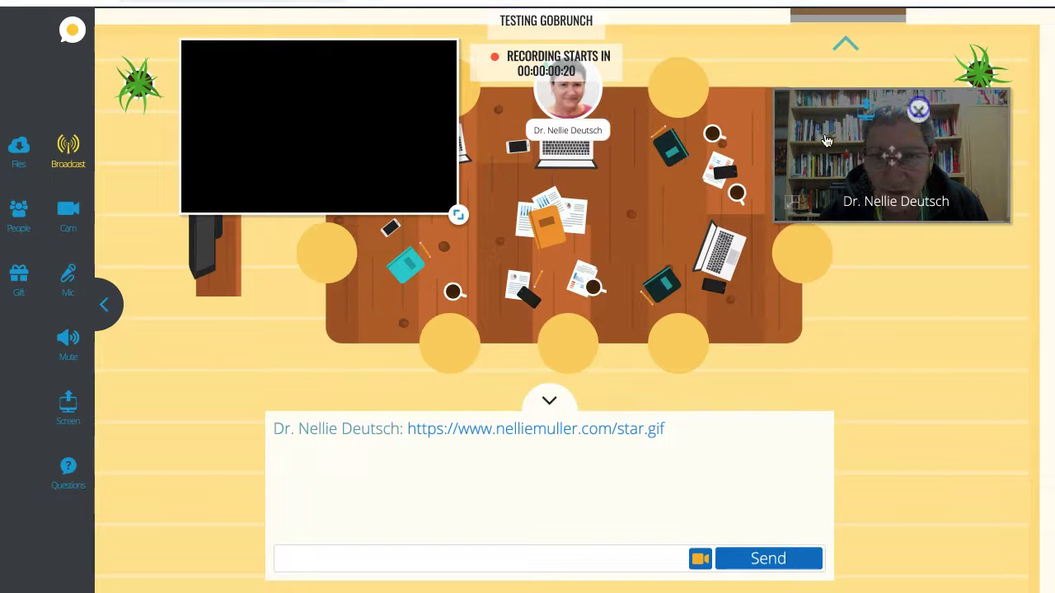
pyautogui.click(917, 112)
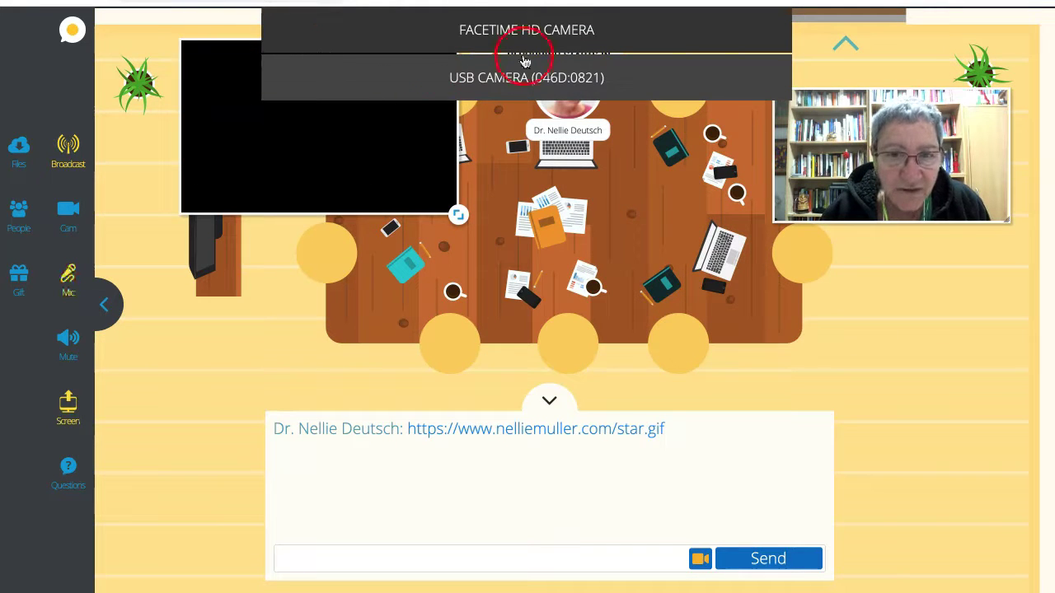
pyautogui.click(484, 78)
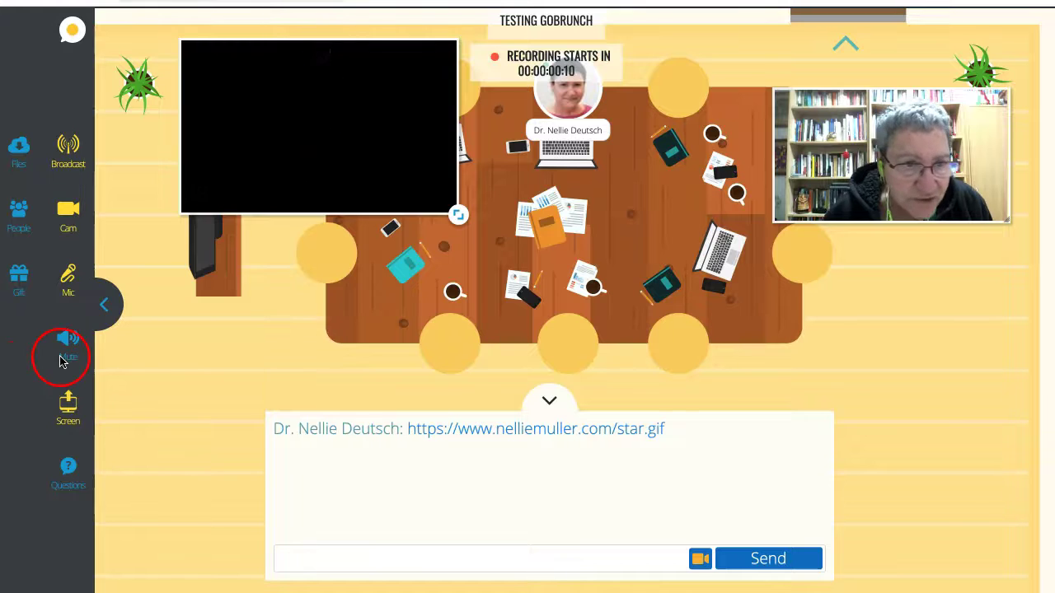
# Check the available microphone options and turn off the camera
pyautogui.click(67, 278)
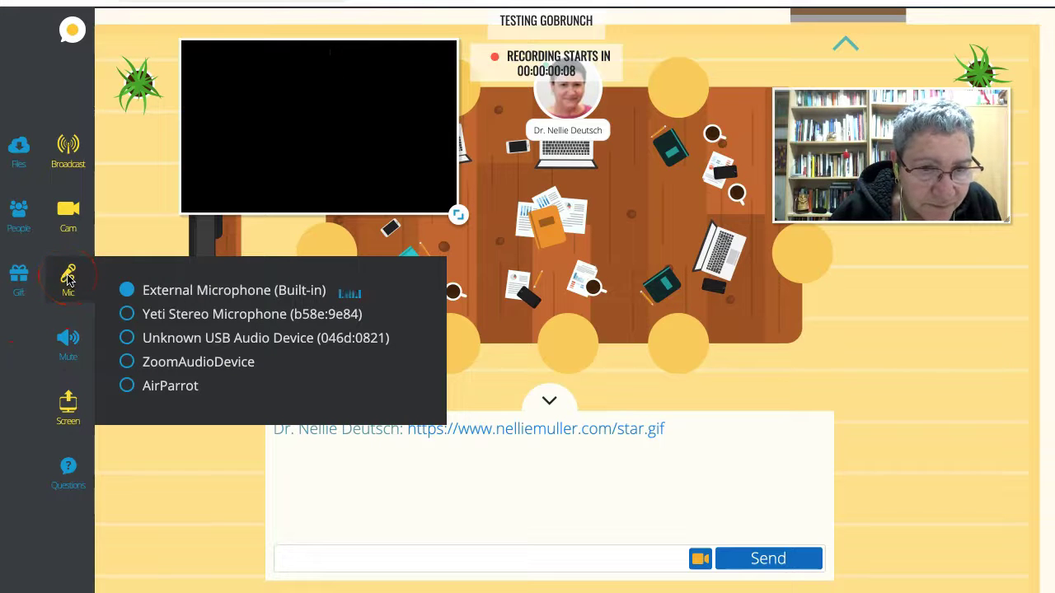
pyautogui.click(65, 235)
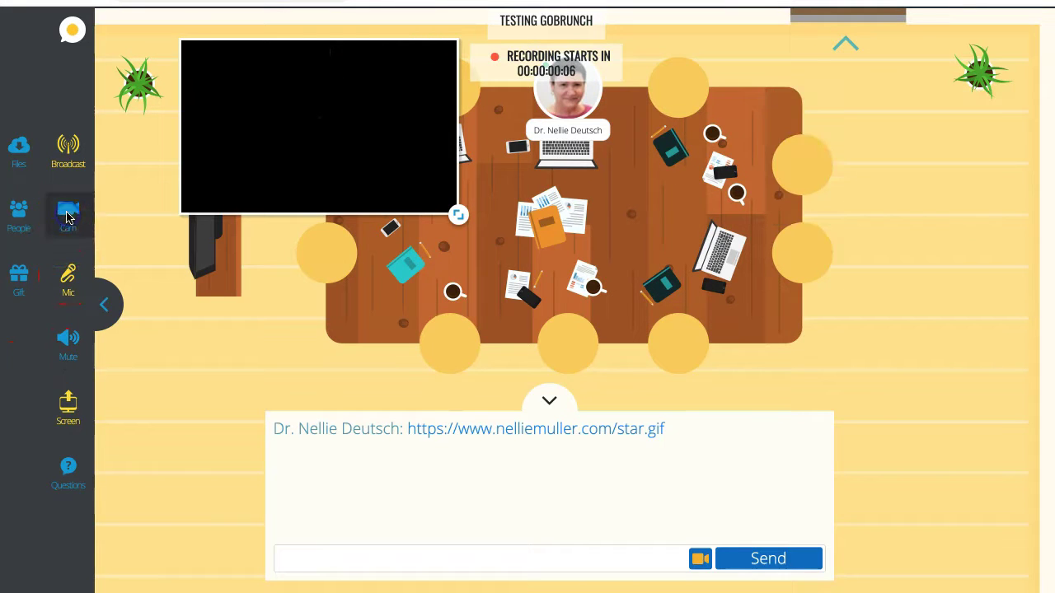
pyautogui.click(38, 274)
pyautogui.click(75, 214)
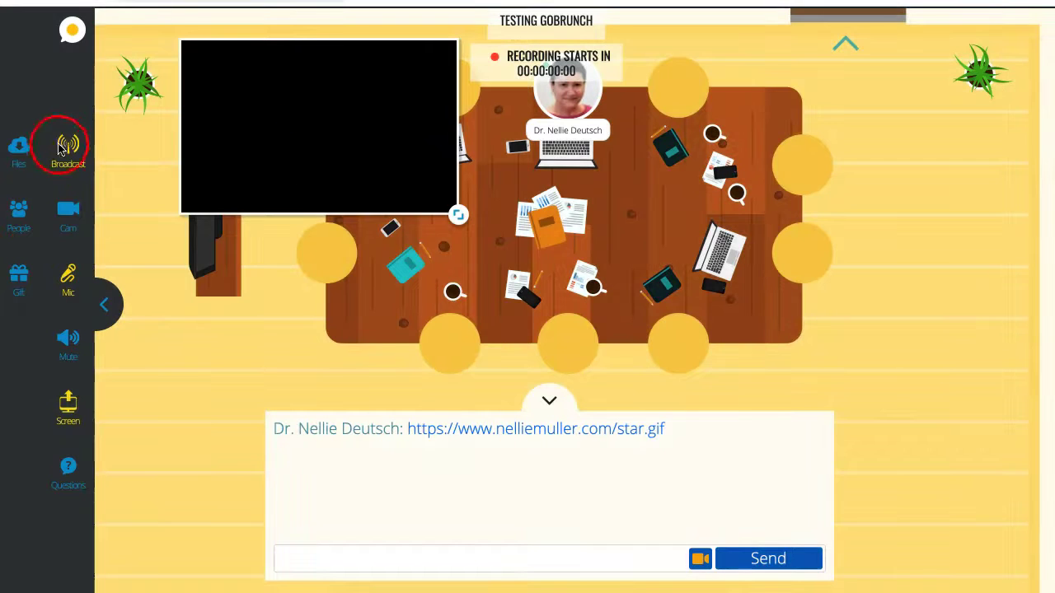
pyautogui.moveTo(118, 175); pyautogui.dragTo(85, 197)
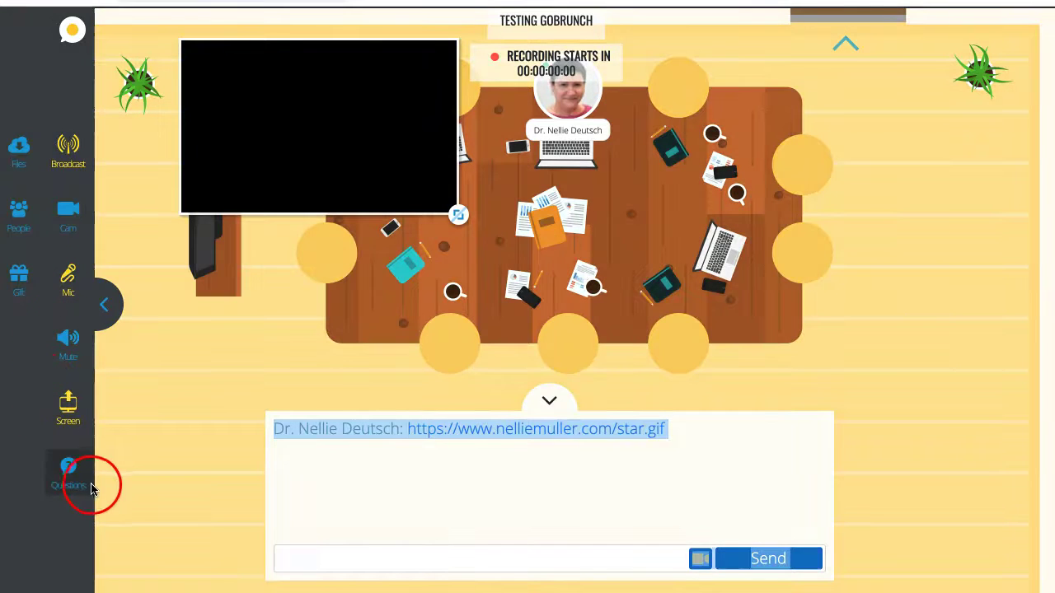
# Stop sharing the screen to remove the blank shared-screen window from the room
pyautogui.click(72, 413)
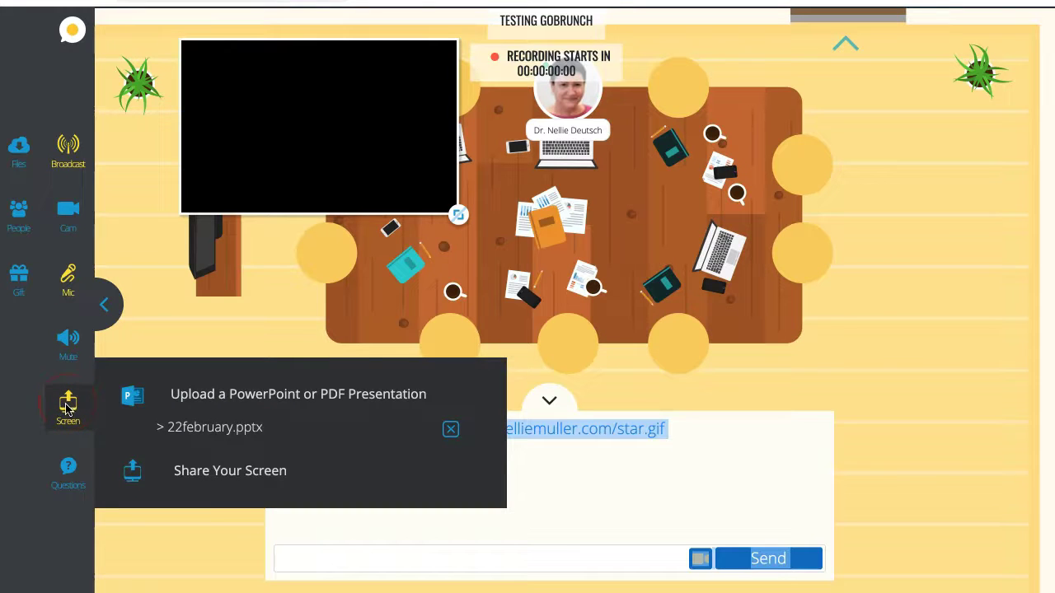
pyautogui.click(203, 473)
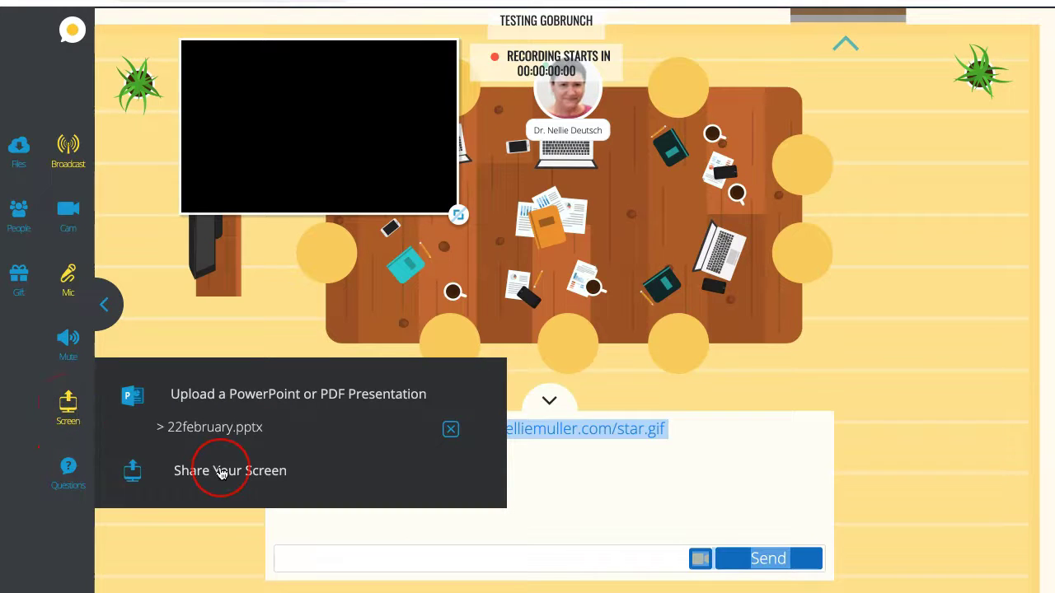
pyautogui.click(162, 439)
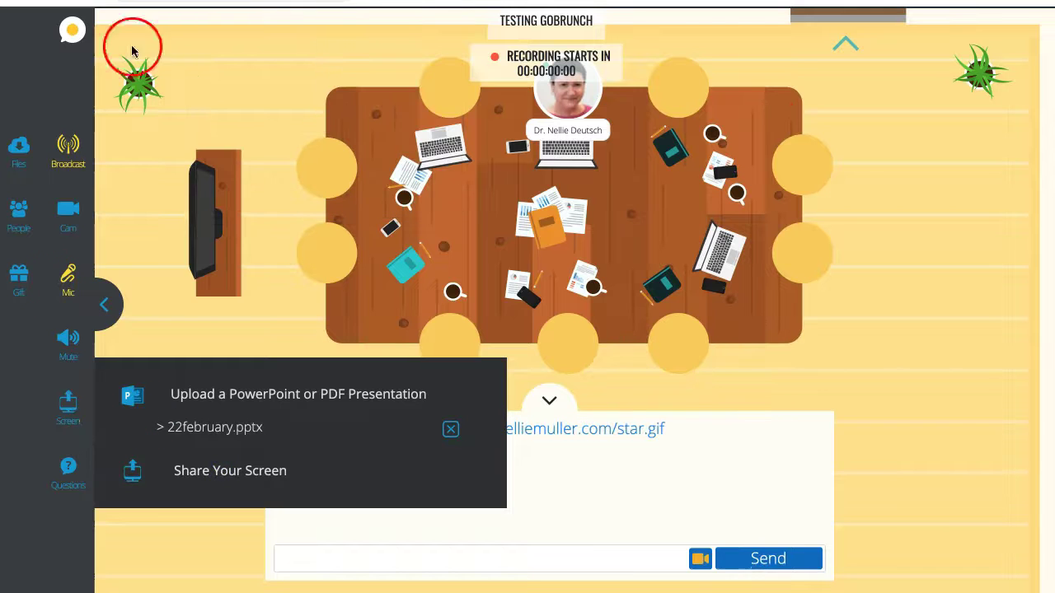
pyautogui.click(135, 203)
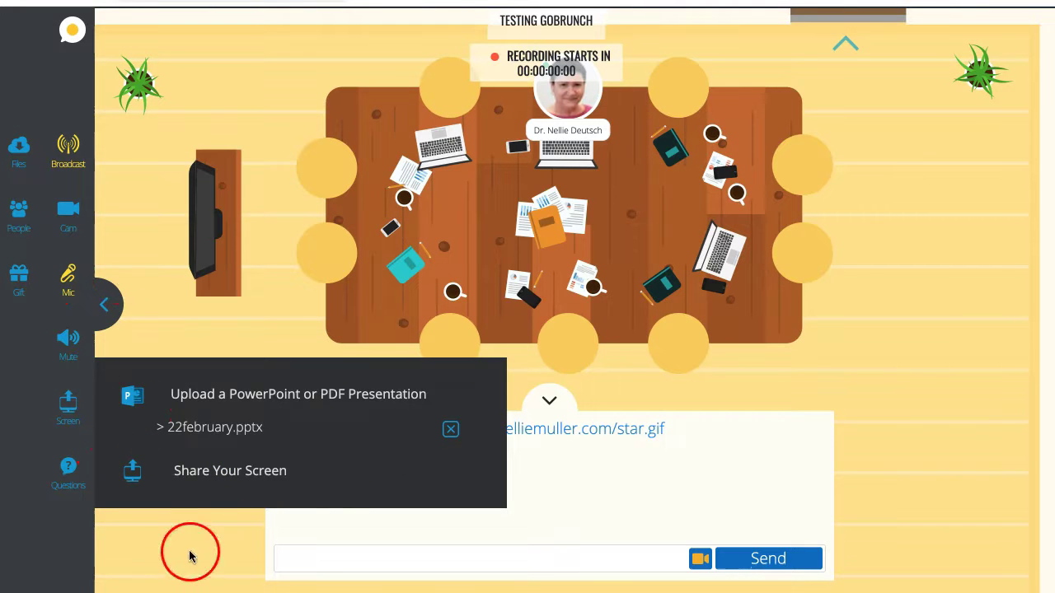
# Present 22february.pptx in the room, move its window over the table, and advance to the next slide
pyautogui.click(232, 436)
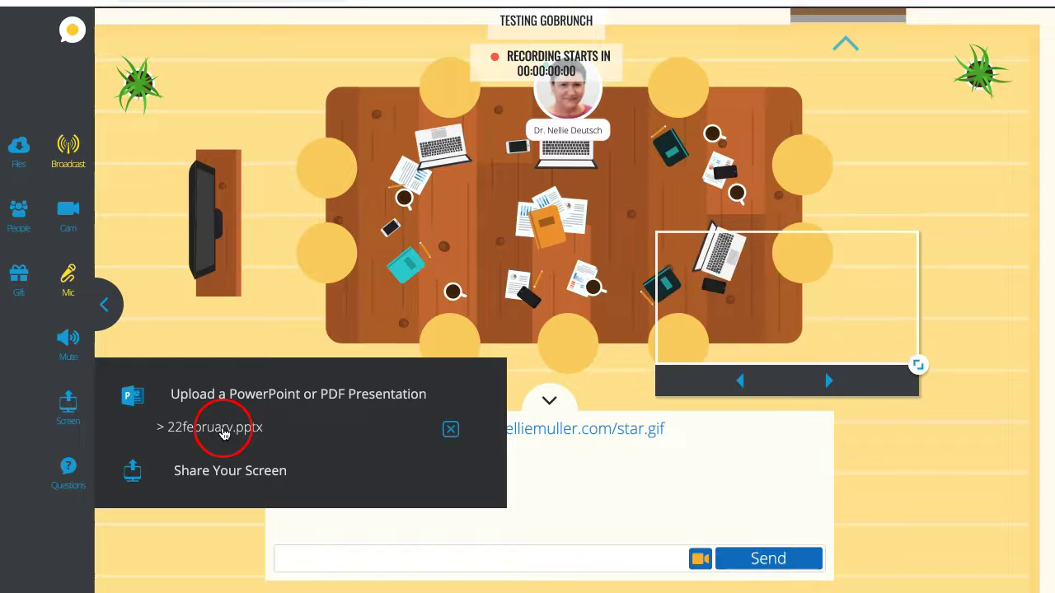
pyautogui.moveTo(824, 301); pyautogui.dragTo(712, 261)
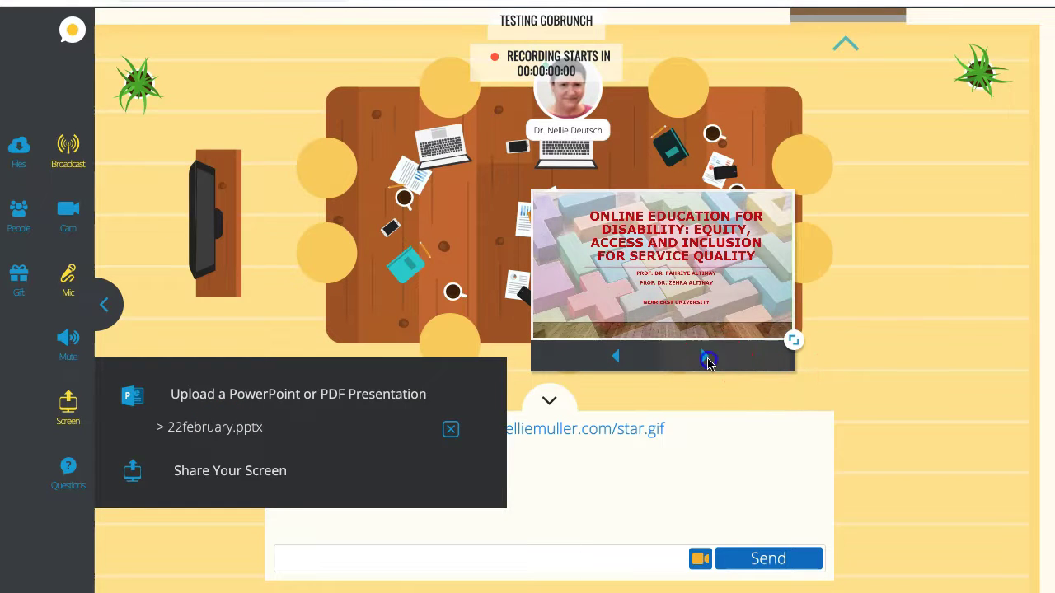
pyautogui.click(708, 361)
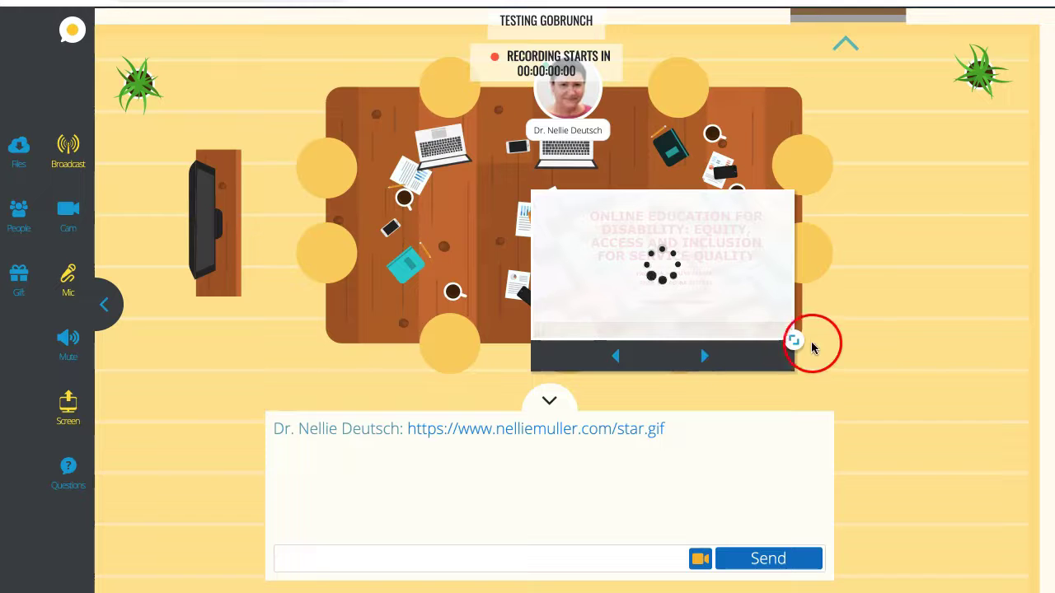
# Enlarge the presentation window and move it up so that it covers most of the table above the chat
pyautogui.moveTo(794, 340); pyautogui.dragTo(949, 438)
pyautogui.moveTo(681, 205); pyautogui.dragTo(569, 116)
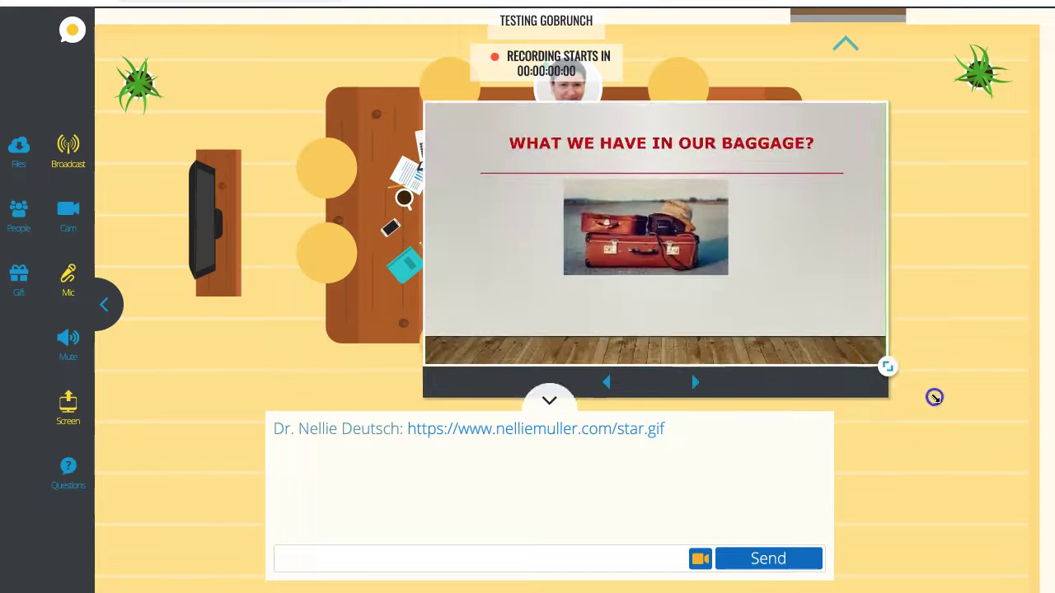
pyautogui.moveTo(800, 118); pyautogui.dragTo(738, 52)
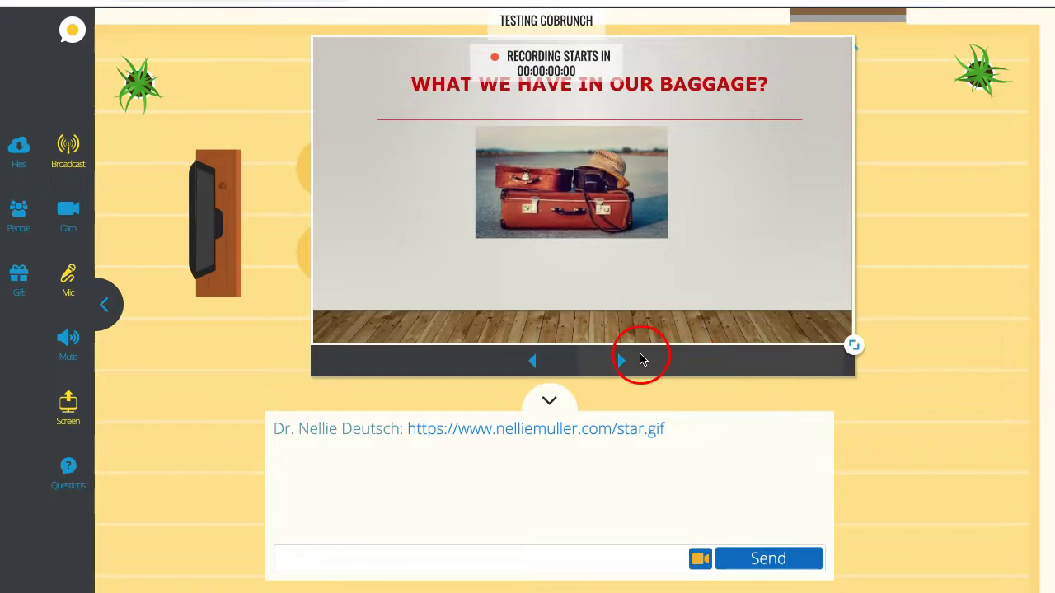
# Page forward and back through the slides, and close the presentation window
pyautogui.click(623, 362)
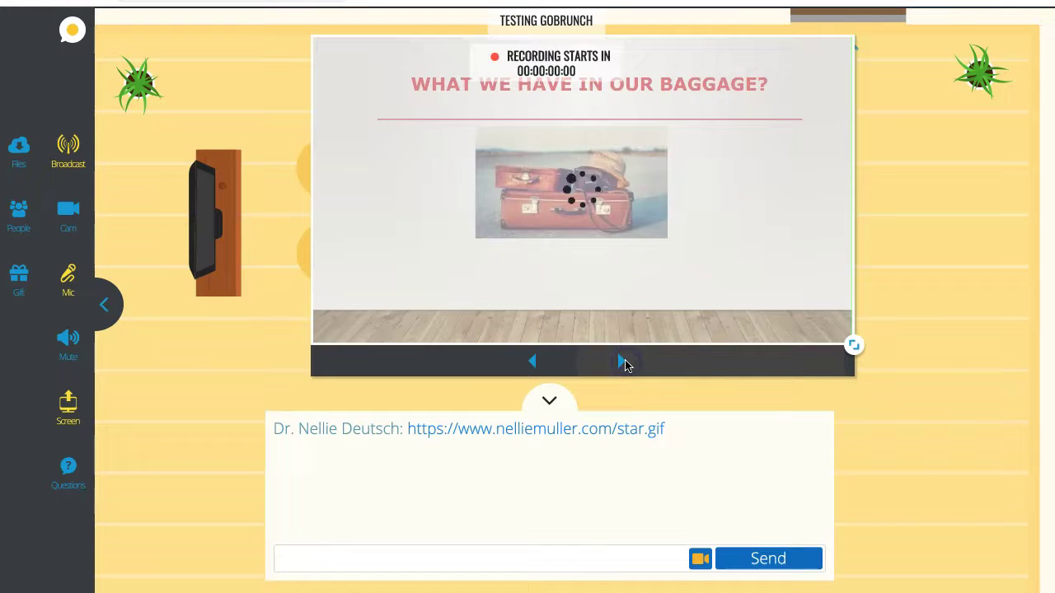
pyautogui.click(624, 362)
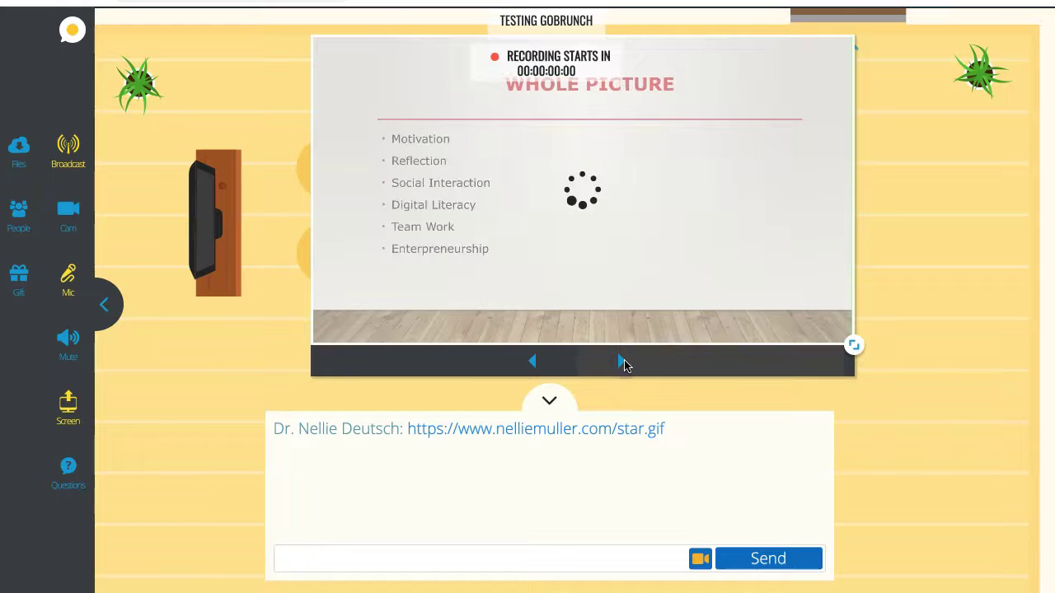
pyautogui.click(534, 363)
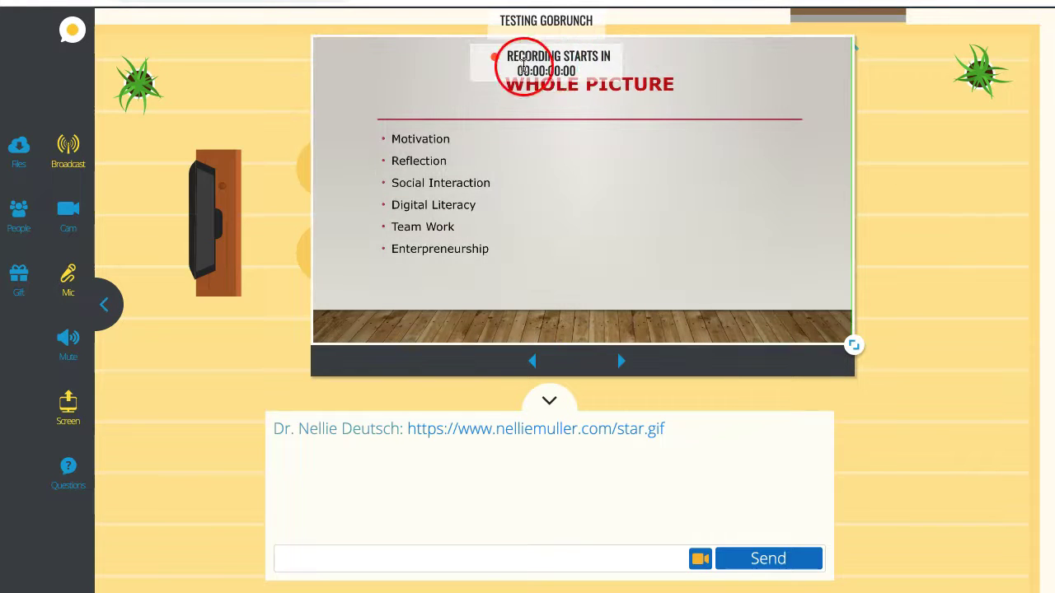
pyautogui.moveTo(795, 81); pyautogui.dragTo(816, 94)
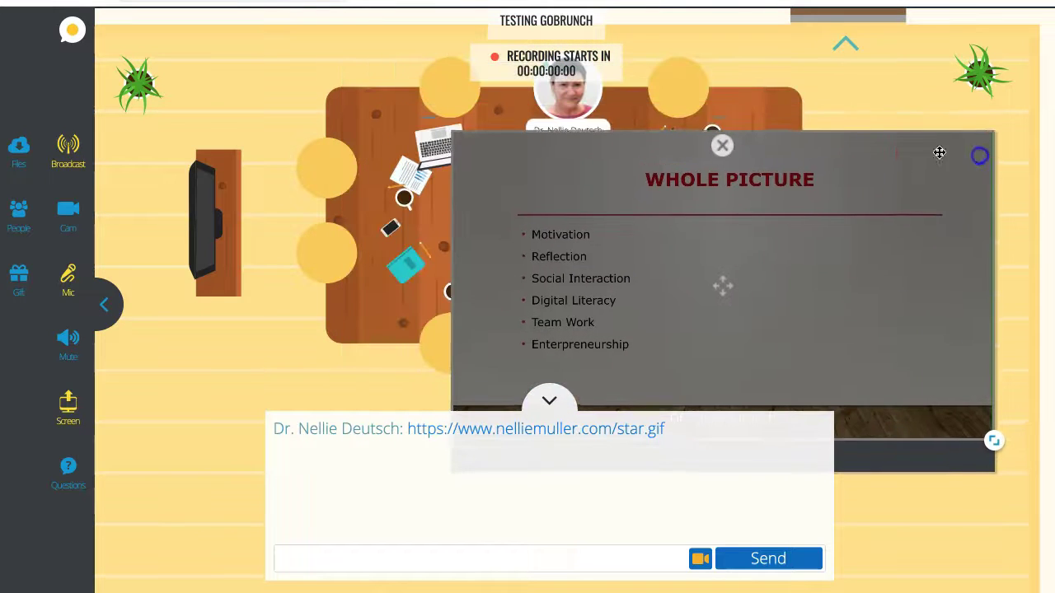
pyautogui.click(725, 145)
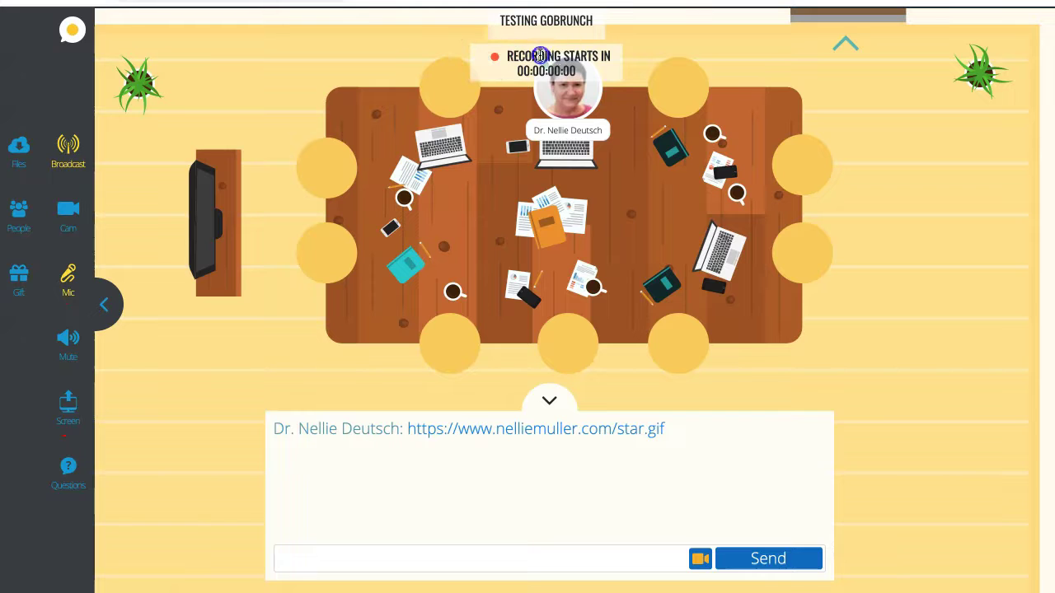
pyautogui.moveTo(540, 56); pyautogui.dragTo(487, 57)
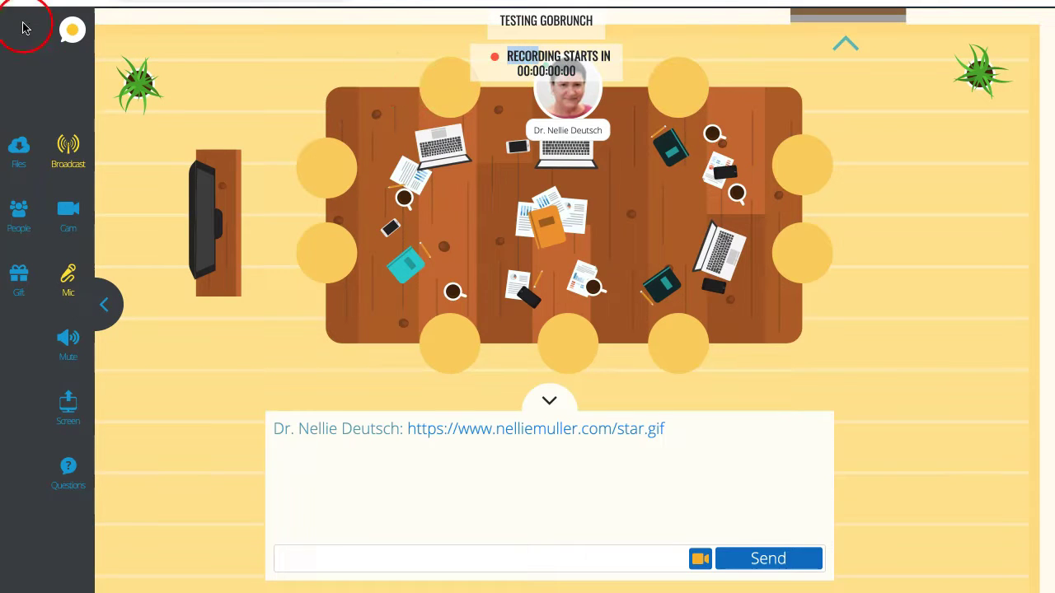
pyautogui.click(69, 146)
pyautogui.click(603, 49)
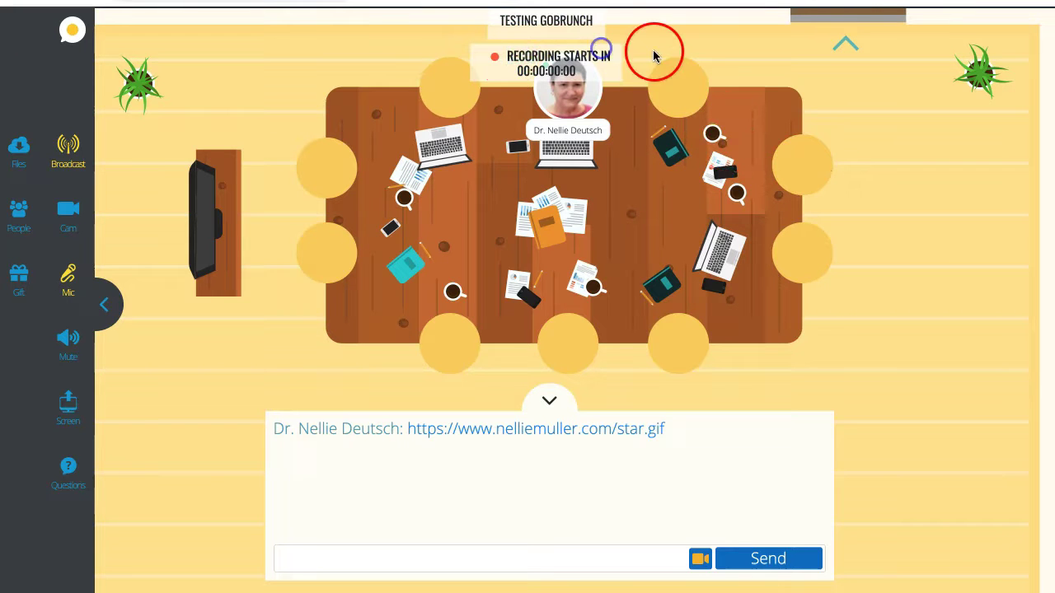
pyautogui.click(654, 52)
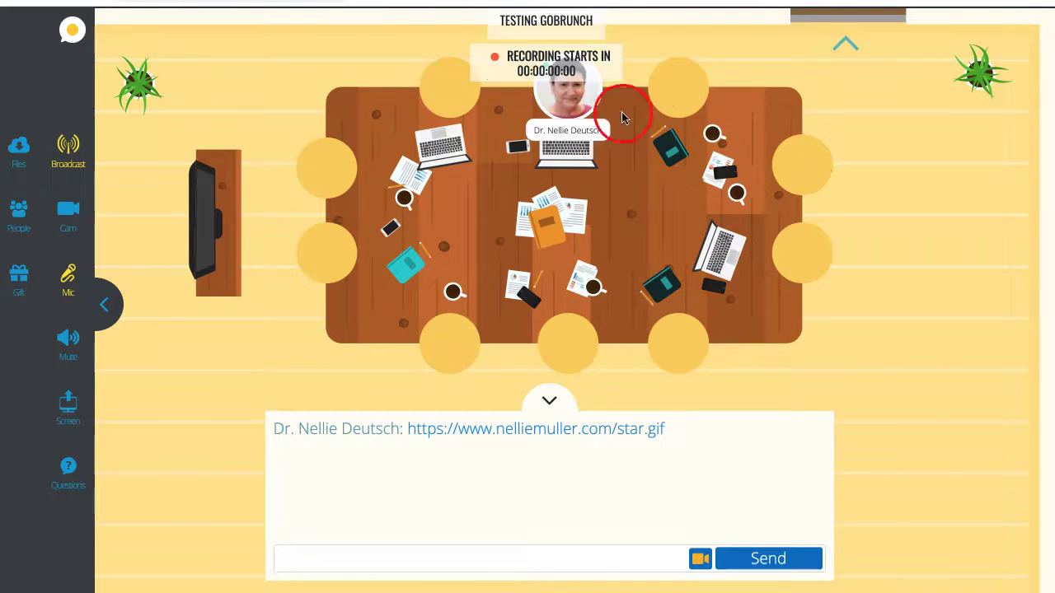
pyautogui.moveTo(332, 24); pyautogui.dragTo(475, 51)
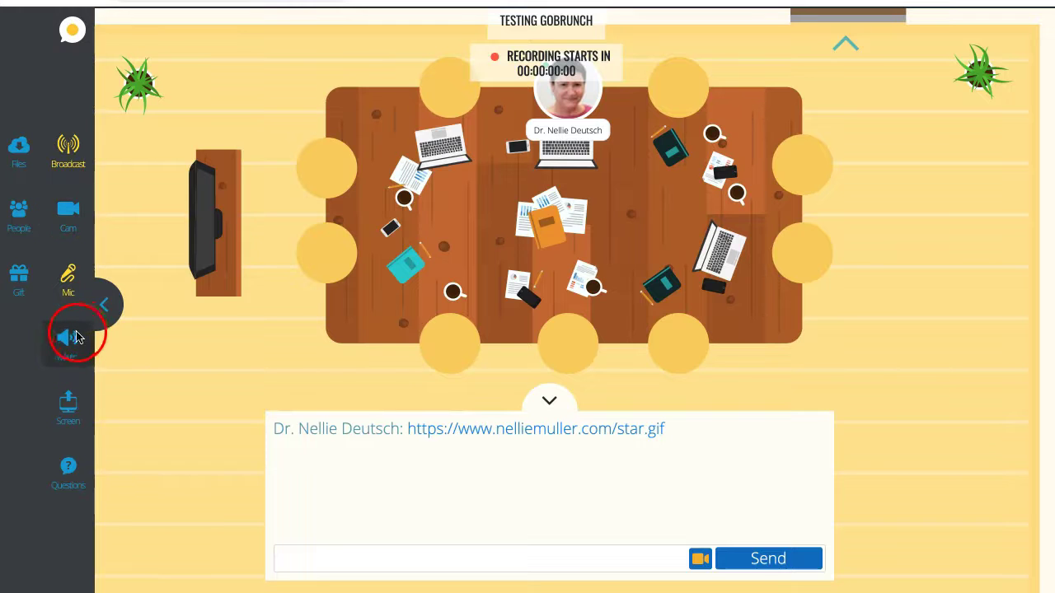
# Switch the microphone off and back on, keeping External Microphone (Built-in) as the input device
pyautogui.click(76, 294)
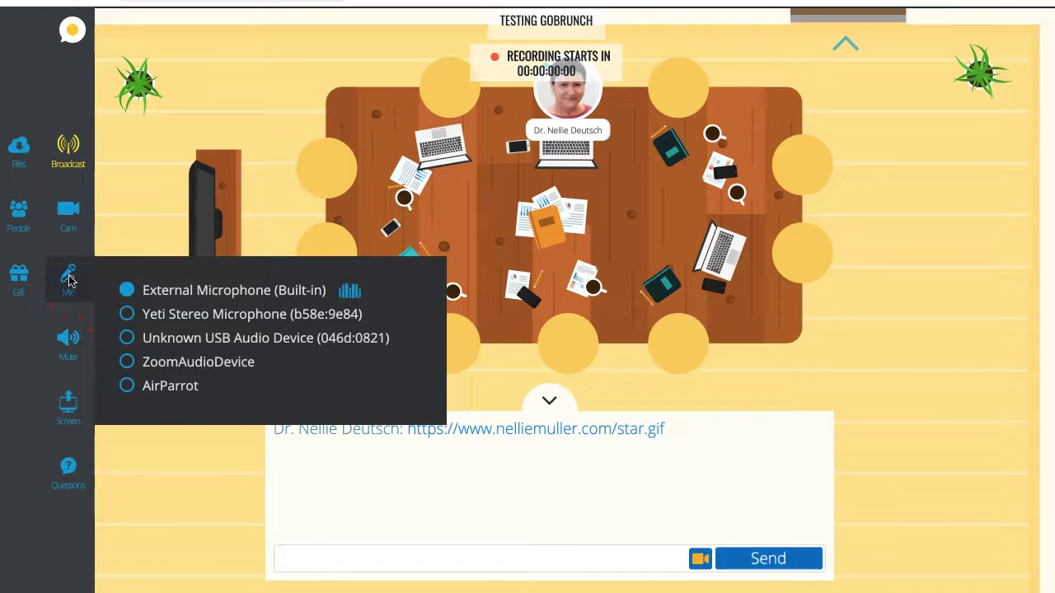
pyautogui.click(567, 198)
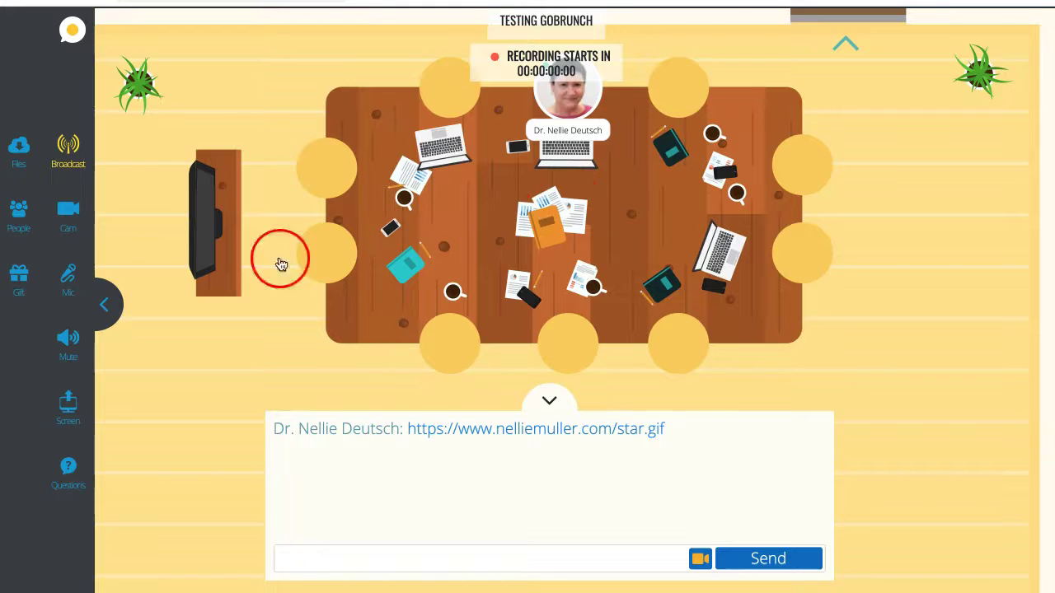
pyautogui.click(70, 280)
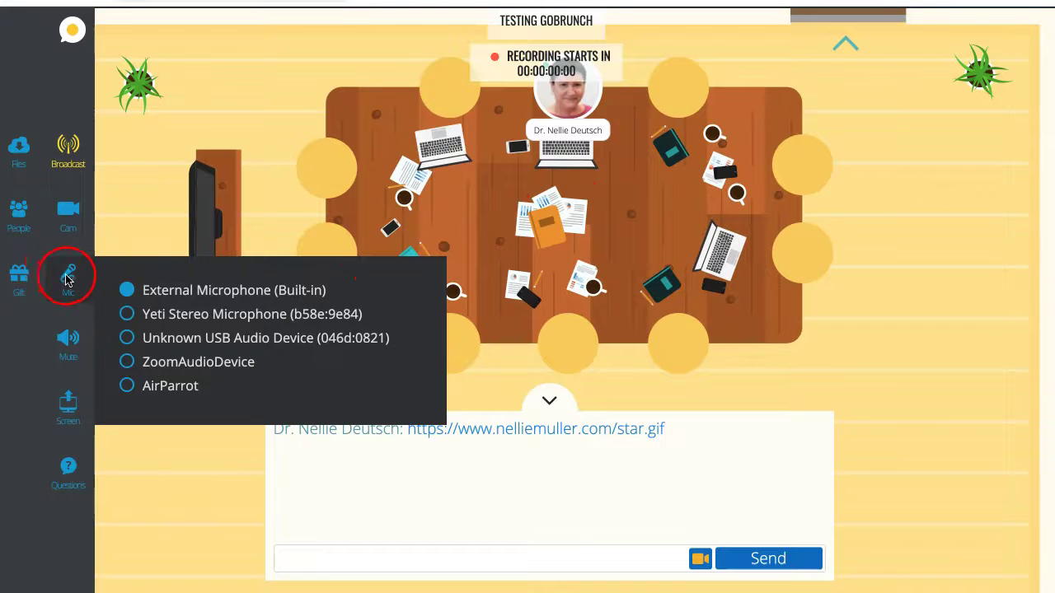
pyautogui.click(296, 255)
pyautogui.click(71, 278)
pyautogui.click(293, 254)
# Stop the broadcast and start it again with USB Camera (046D:0821) as the camera
pyautogui.click(68, 211)
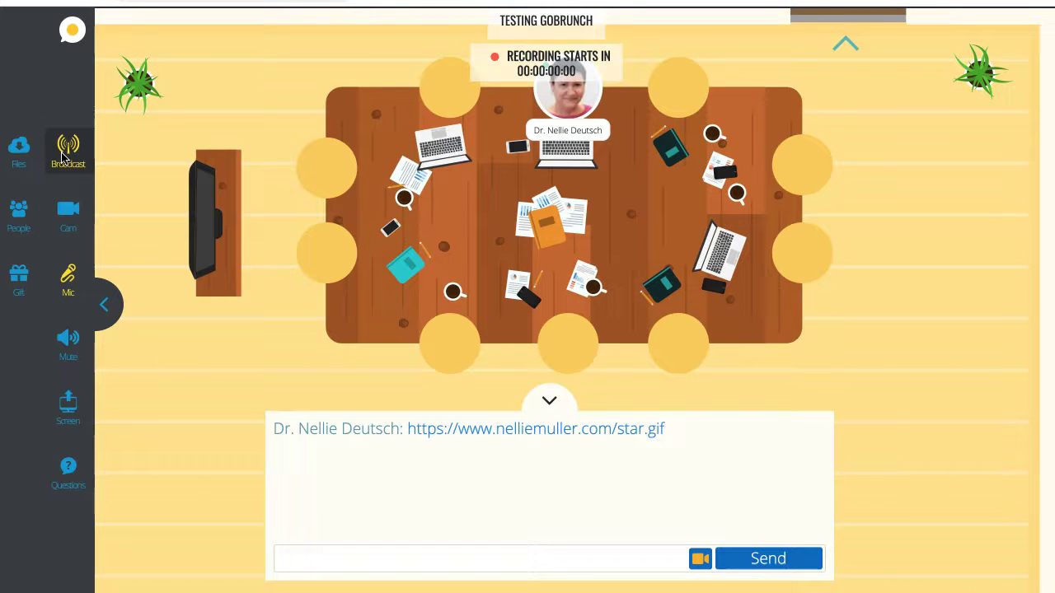
pyautogui.click(94, 302)
pyautogui.click(66, 154)
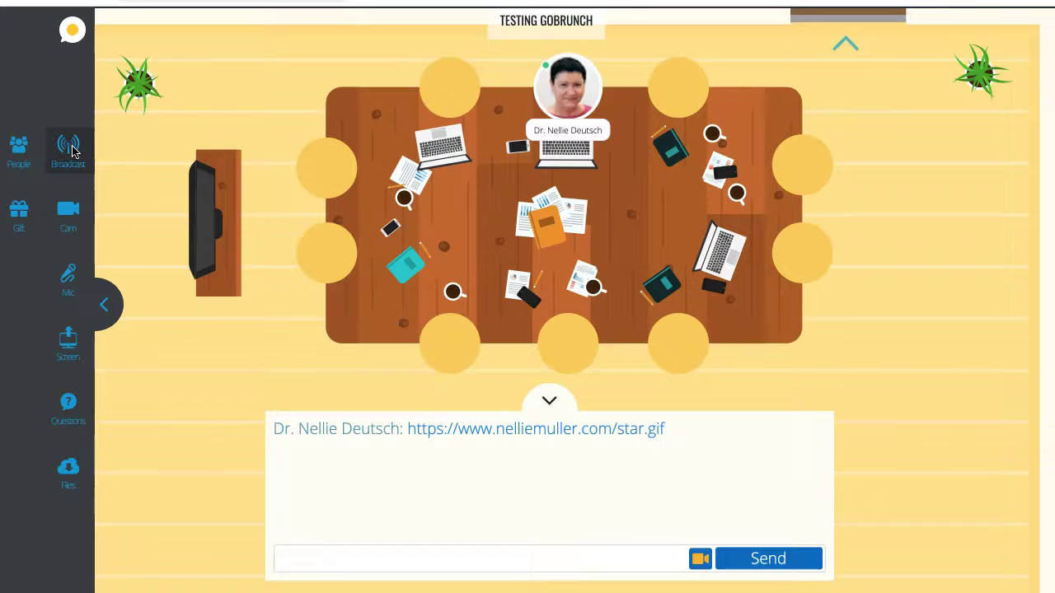
pyautogui.click(72, 150)
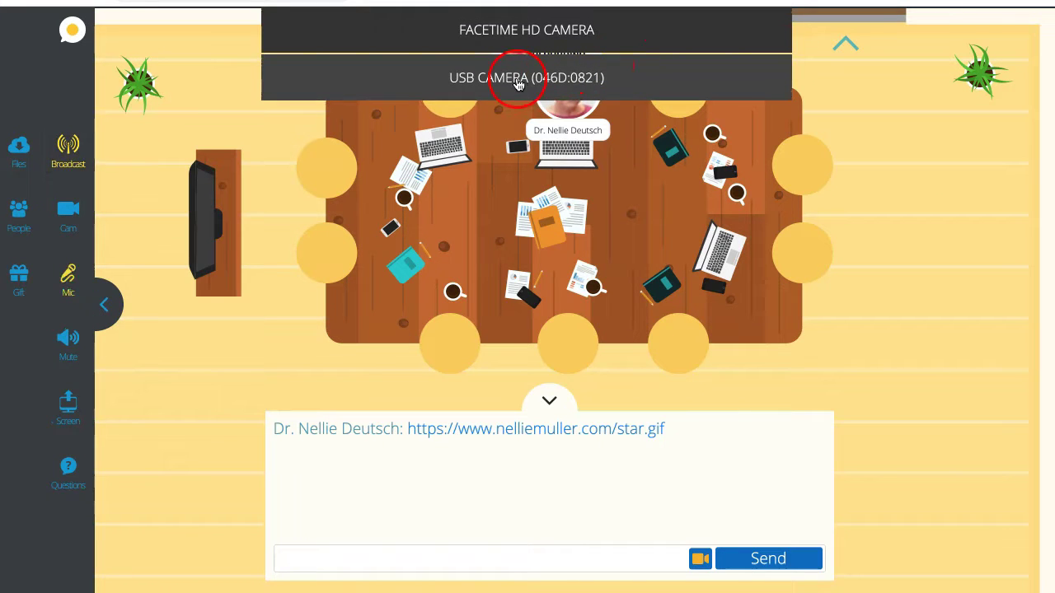
pyautogui.click(517, 79)
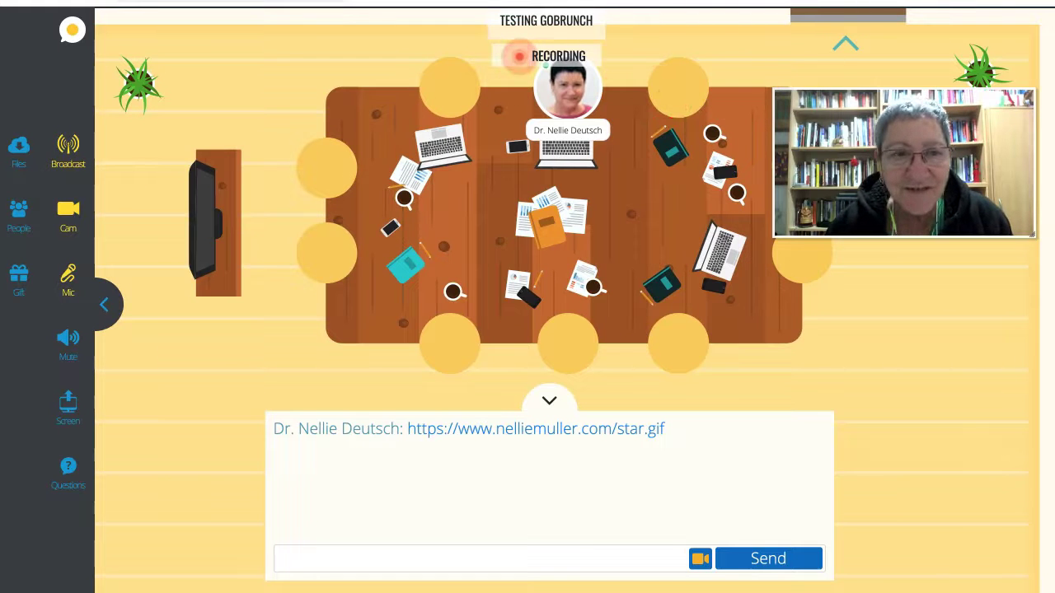
# Turn off the camera while the broadcast runs, and check the microphone device list
pyautogui.click(633, 50)
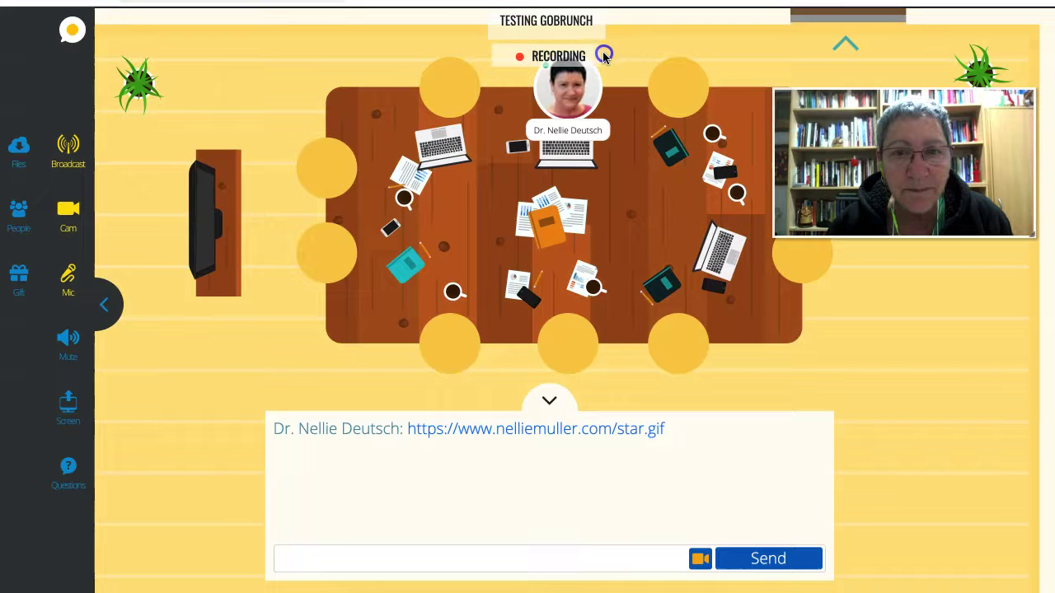
pyautogui.moveTo(680, 39); pyautogui.dragTo(614, 53)
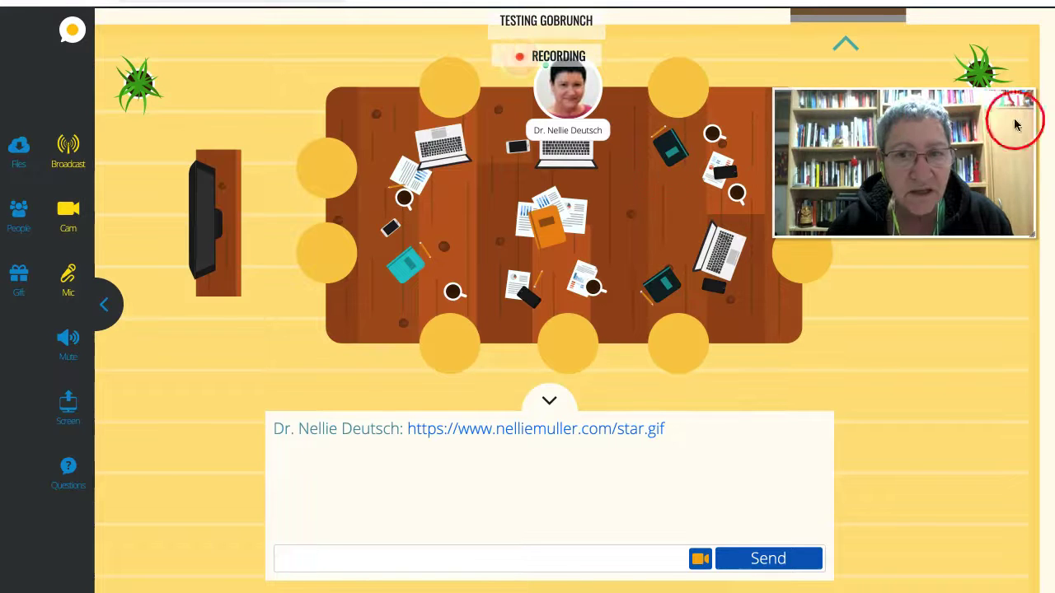
pyautogui.click(70, 211)
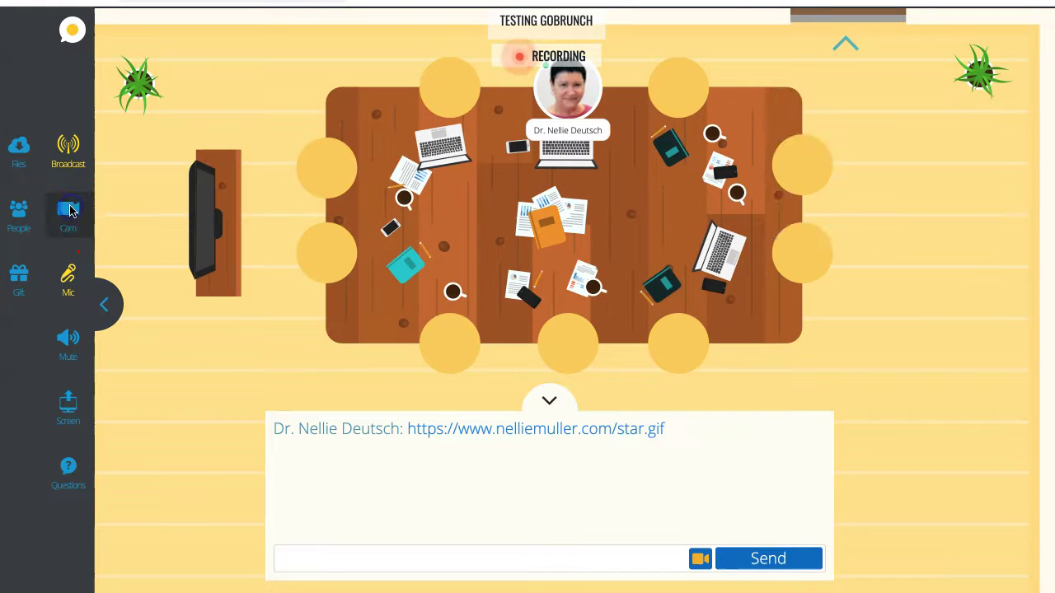
pyautogui.click(68, 280)
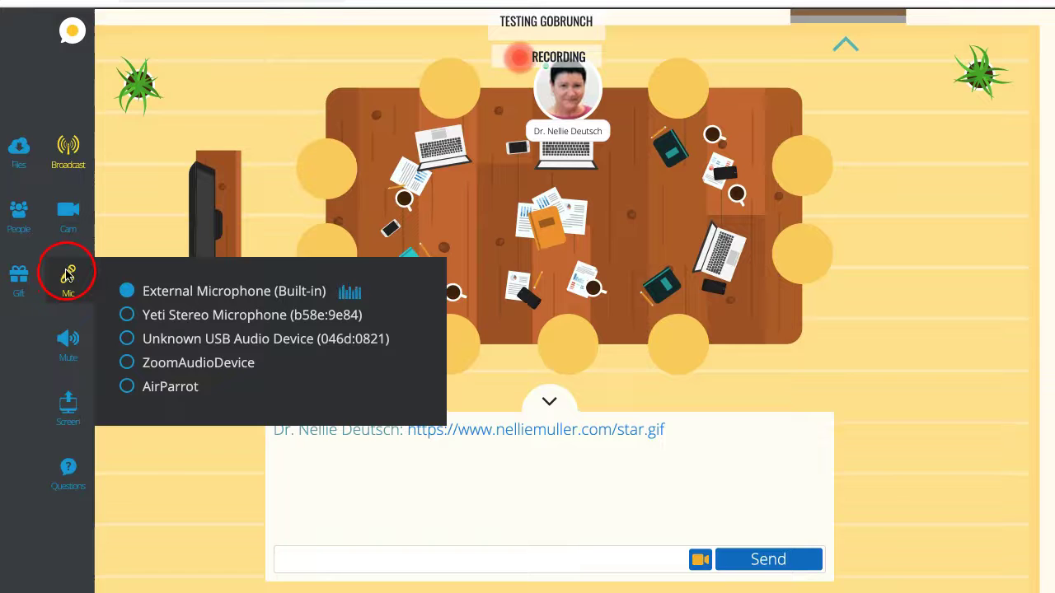
pyautogui.click(65, 277)
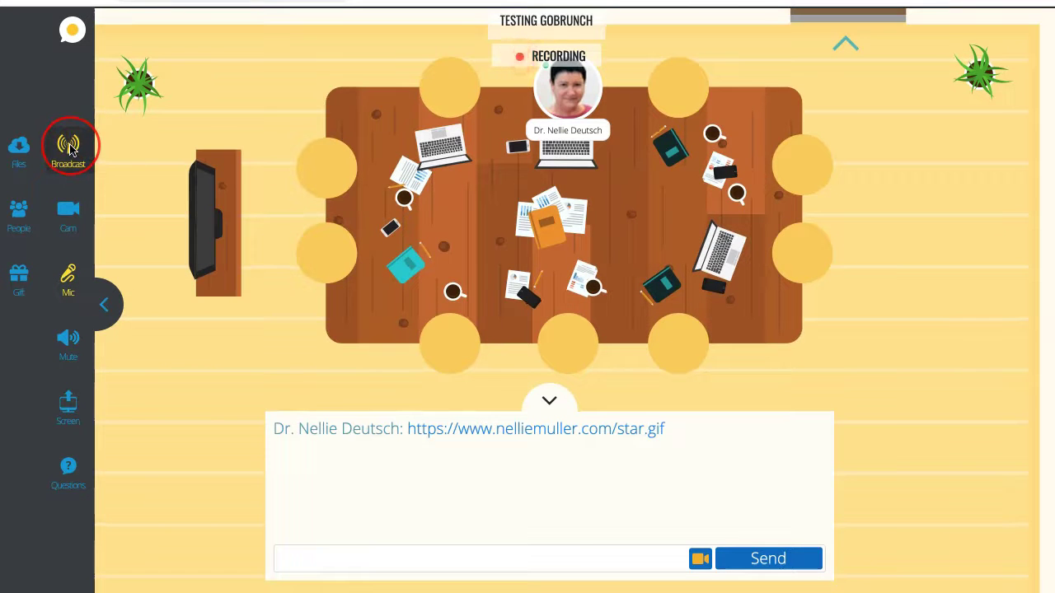
# Turn the camera on with USB Camera (046D:0821) and switch it off again
pyautogui.click(69, 147)
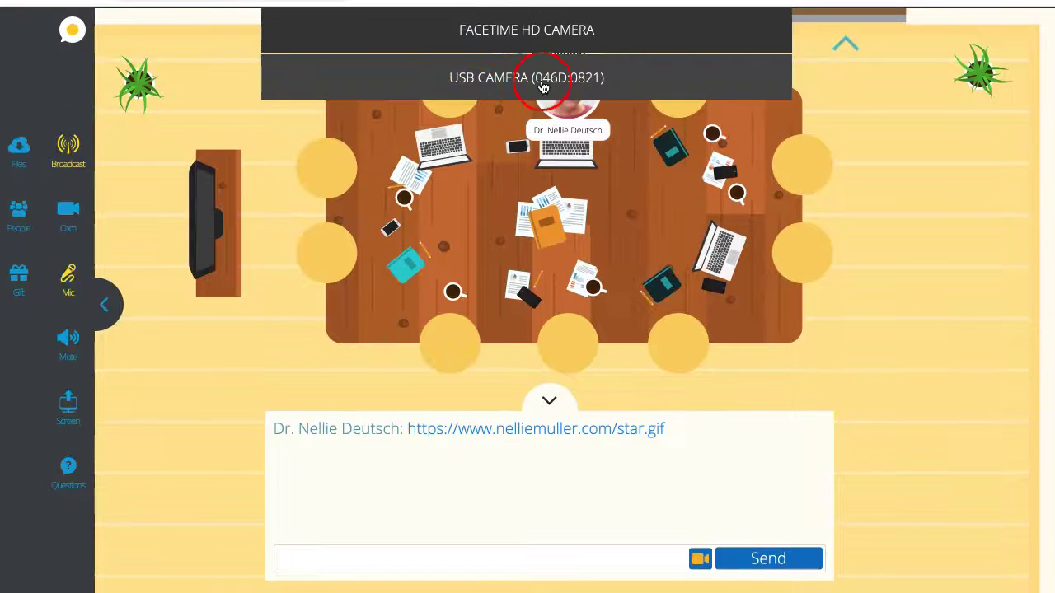
pyautogui.click(542, 85)
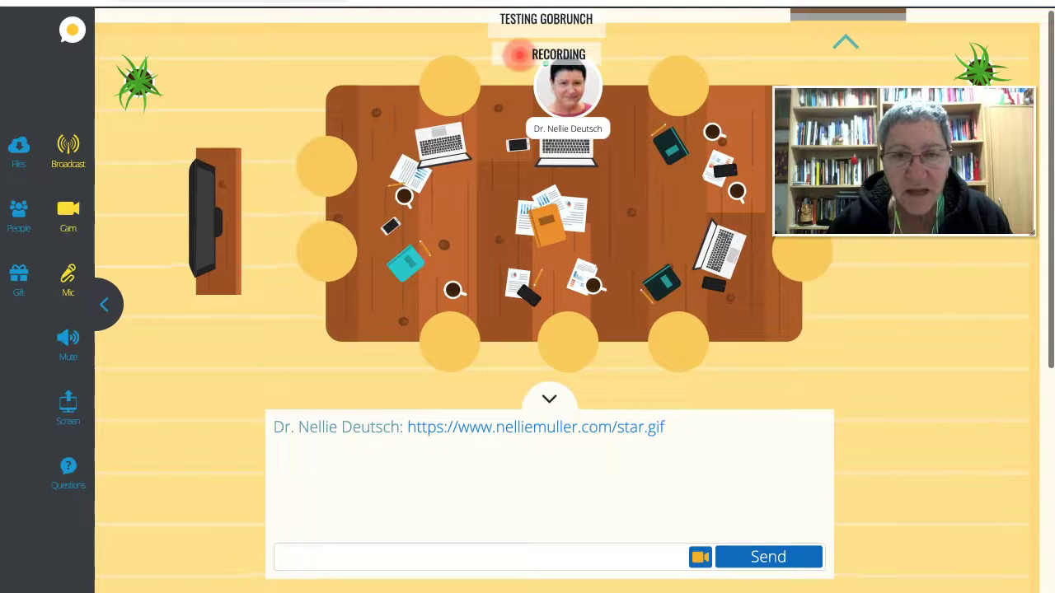
pyautogui.click(62, 272)
pyautogui.click(68, 214)
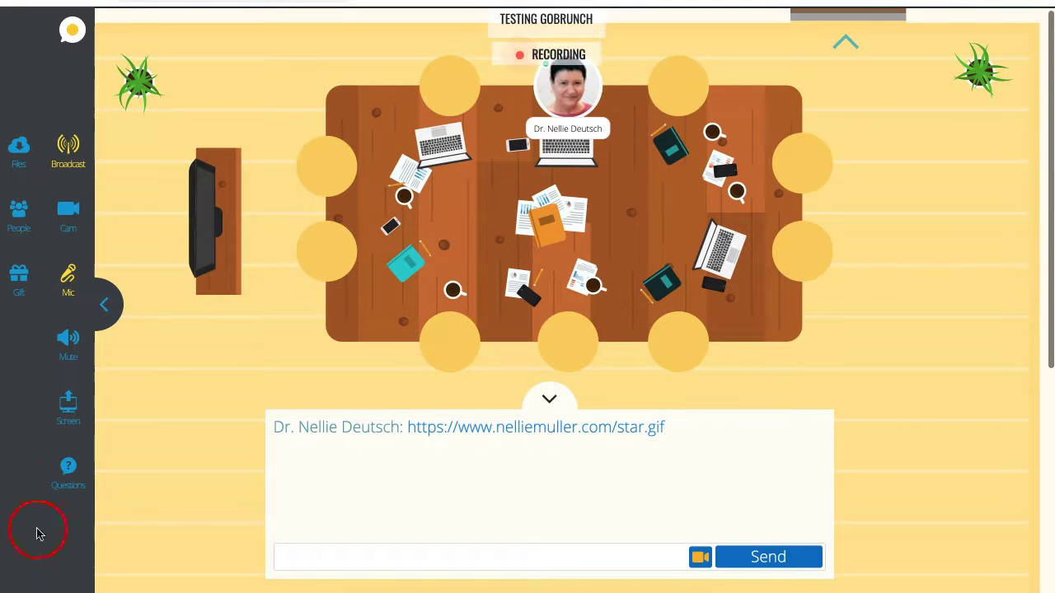
# Present 22february.pptx in the room, and enlarge and reposition its window to cover the table above the chat
pyautogui.click(68, 404)
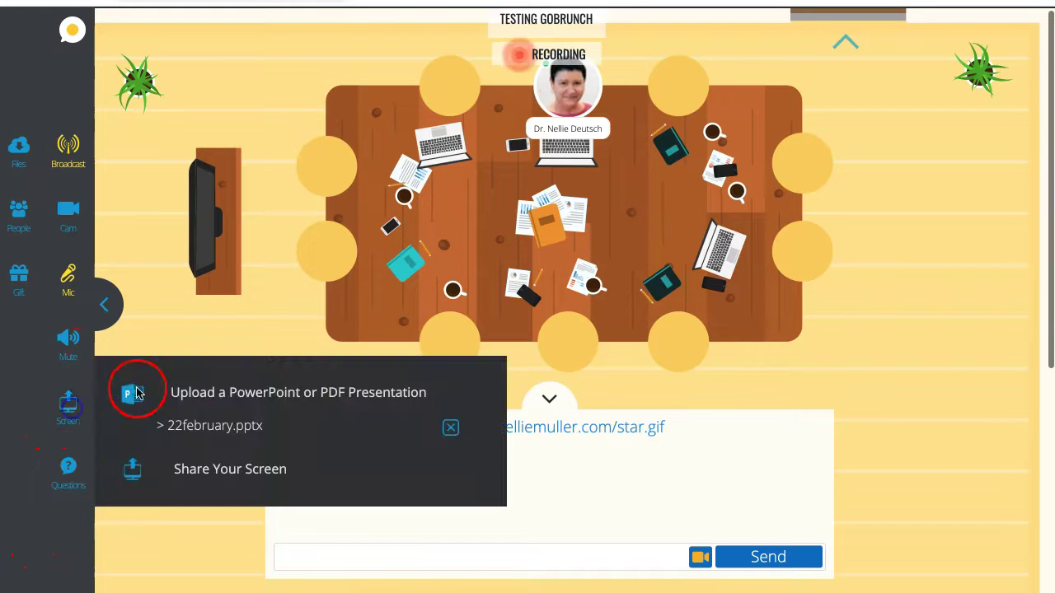
pyautogui.click(218, 429)
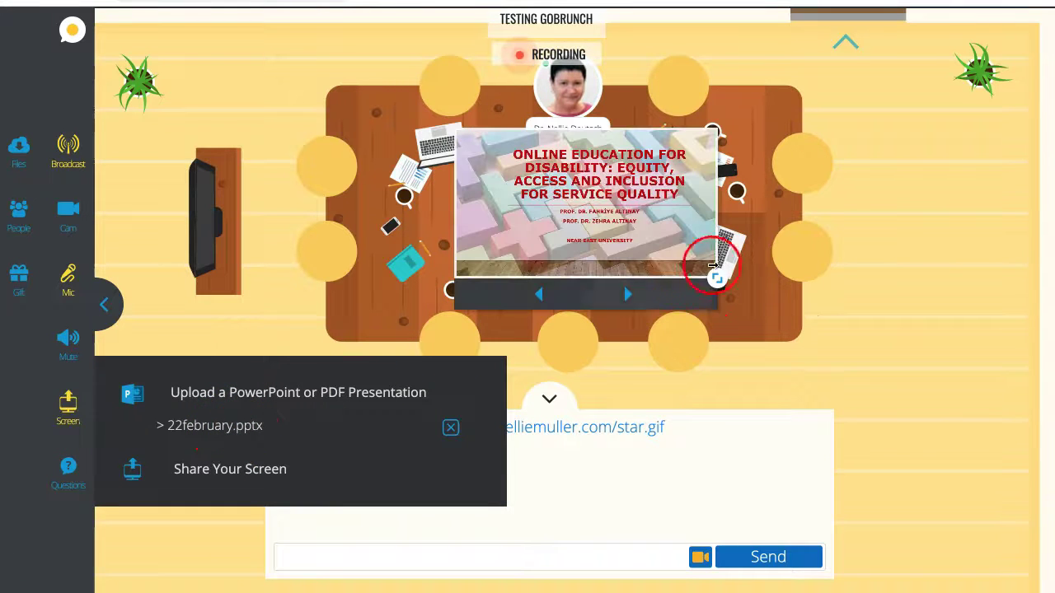
pyautogui.moveTo(718, 288); pyautogui.dragTo(954, 414)
pyautogui.click(464, 134)
pyautogui.moveTo(671, 183); pyautogui.dragTo(618, 188)
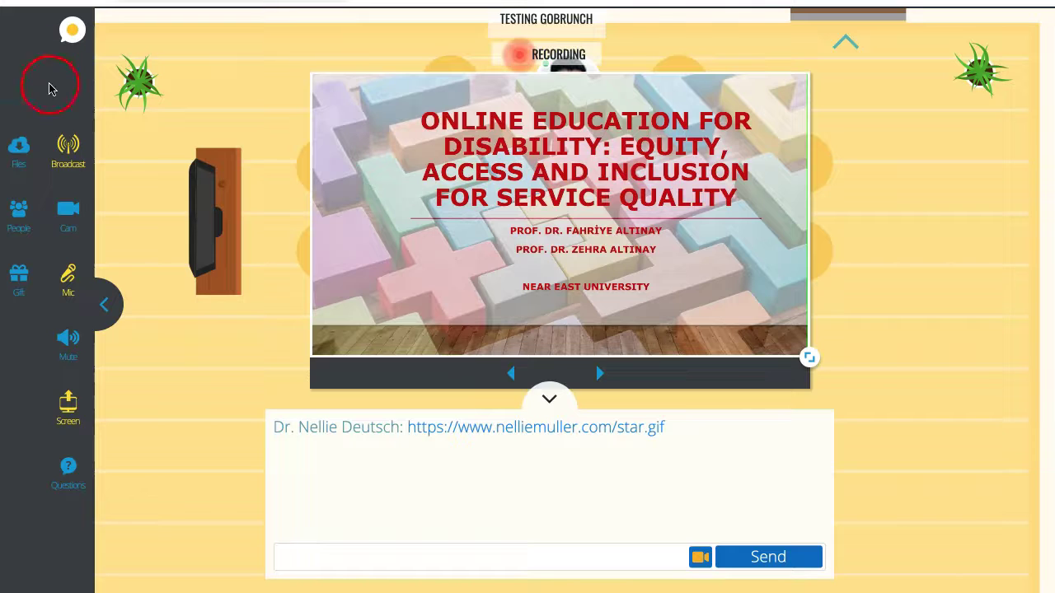
# End the broadcast with the presentation open, and restart broadcasting with USB Camera (046D:0821)
pyautogui.click(82, 151)
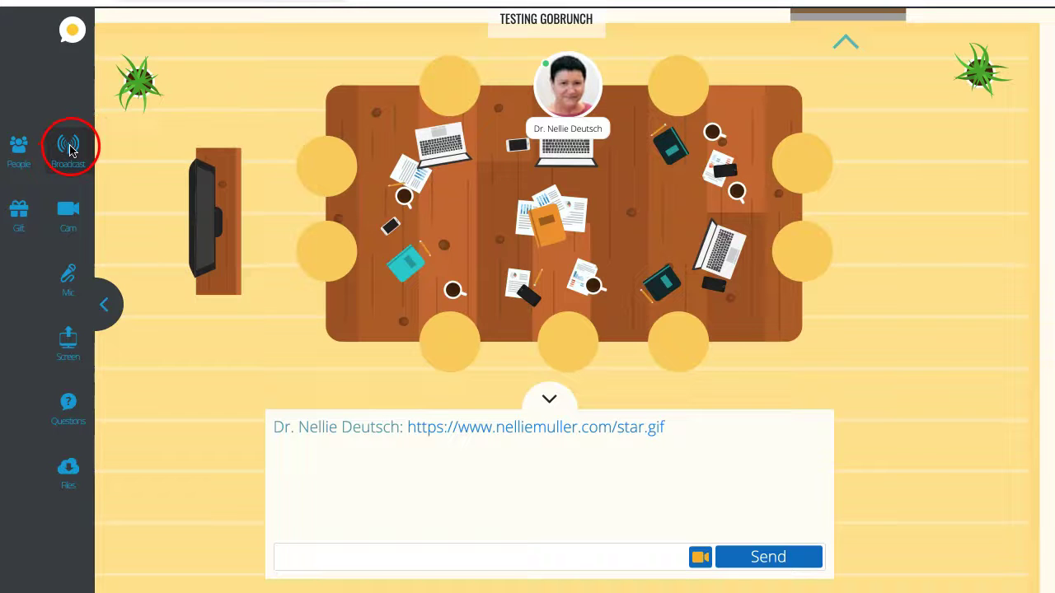
pyautogui.click(70, 148)
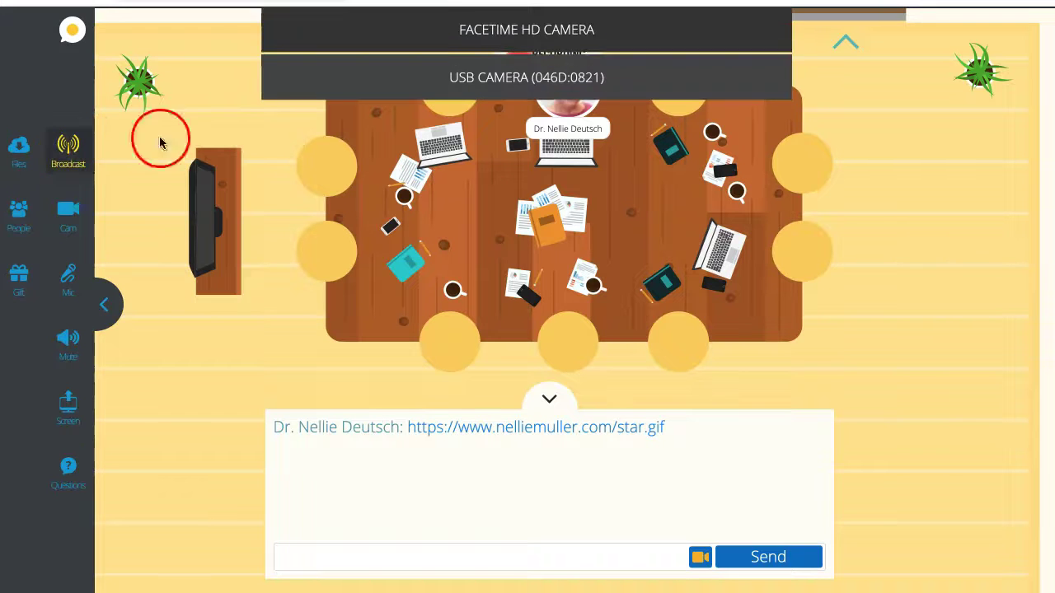
pyautogui.click(512, 77)
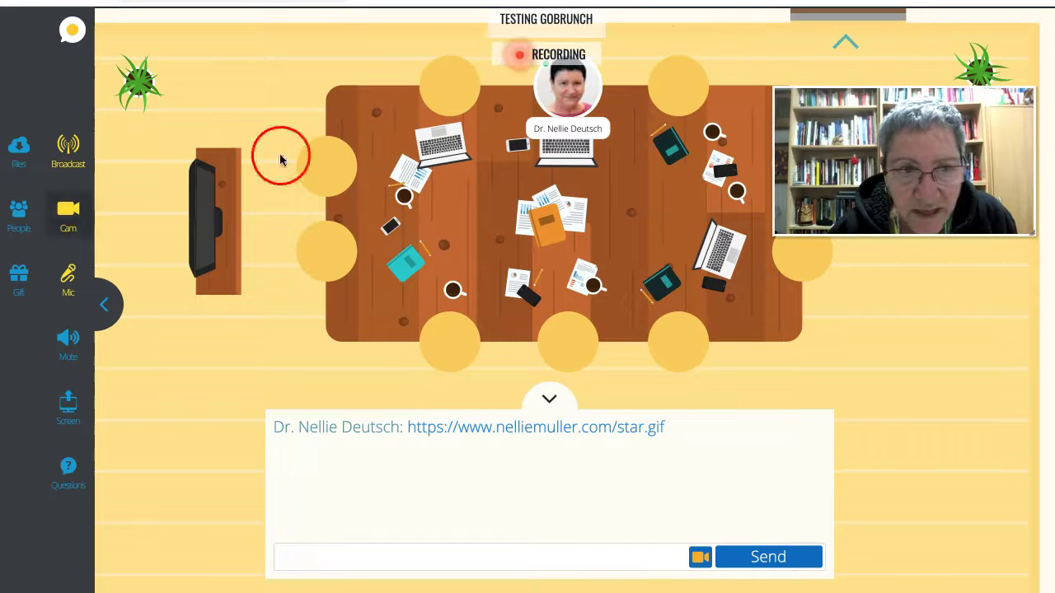
# Turn off the camera and stop the broadcast
pyautogui.click(68, 210)
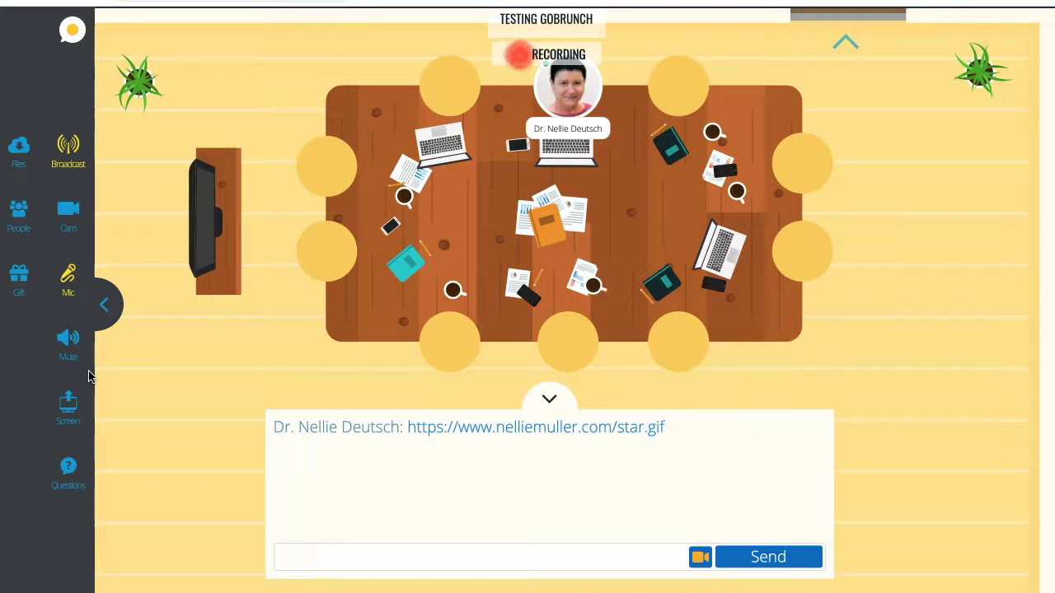
pyautogui.click(167, 168)
pyautogui.click(72, 152)
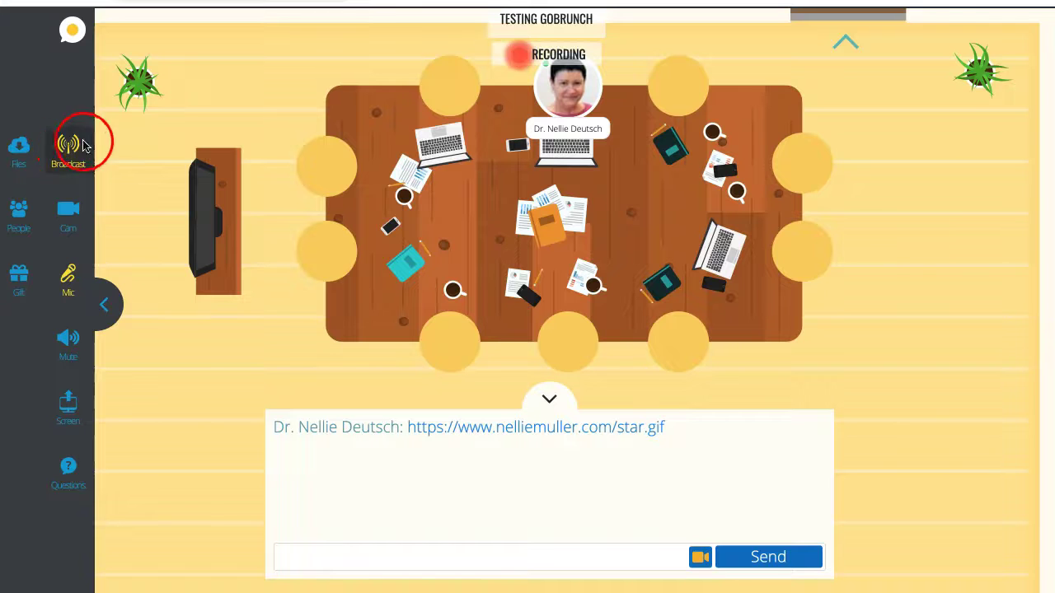
pyautogui.click(66, 146)
pyautogui.click(72, 145)
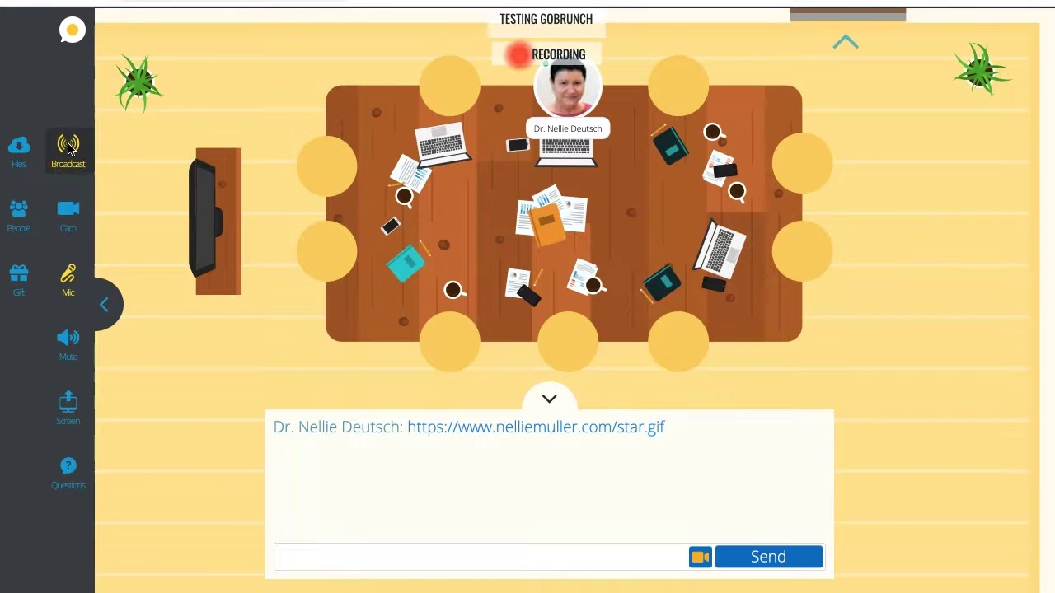
pyautogui.click(69, 146)
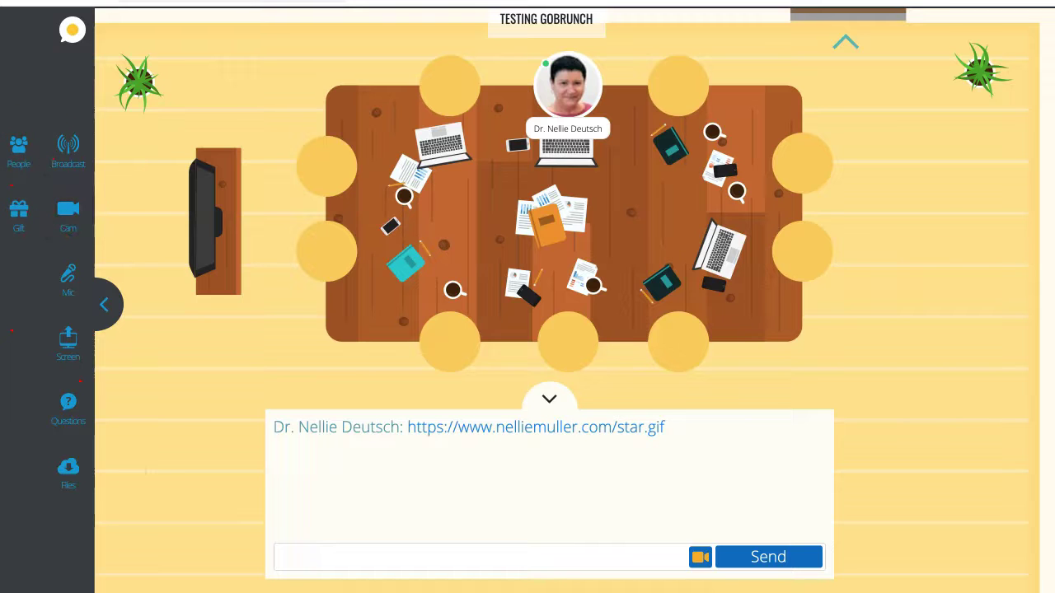
# Sign out of the account and agree to leave the room
pyautogui.click(73, 32)
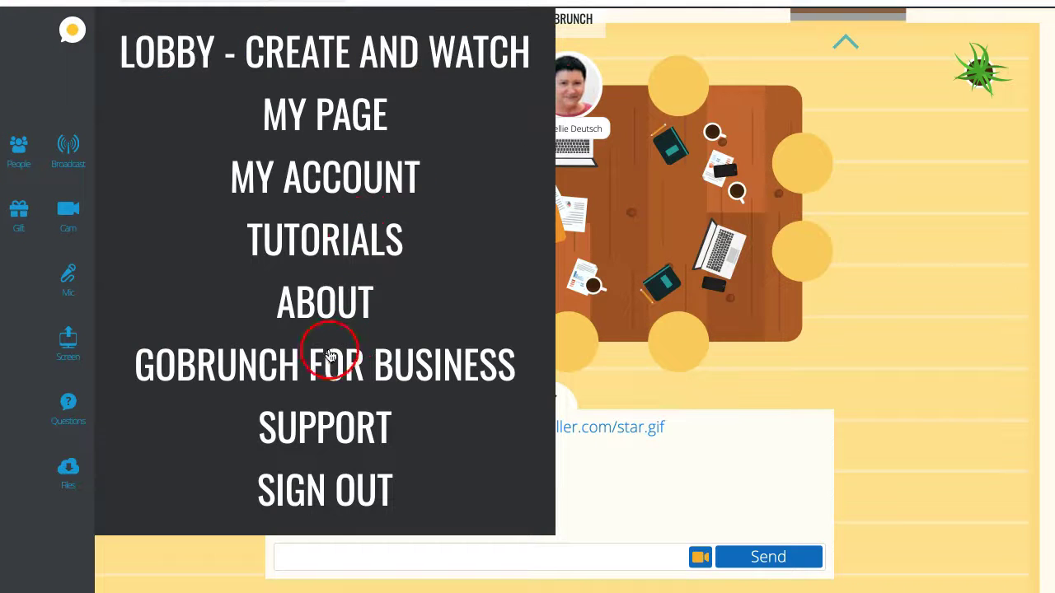
pyautogui.click(354, 493)
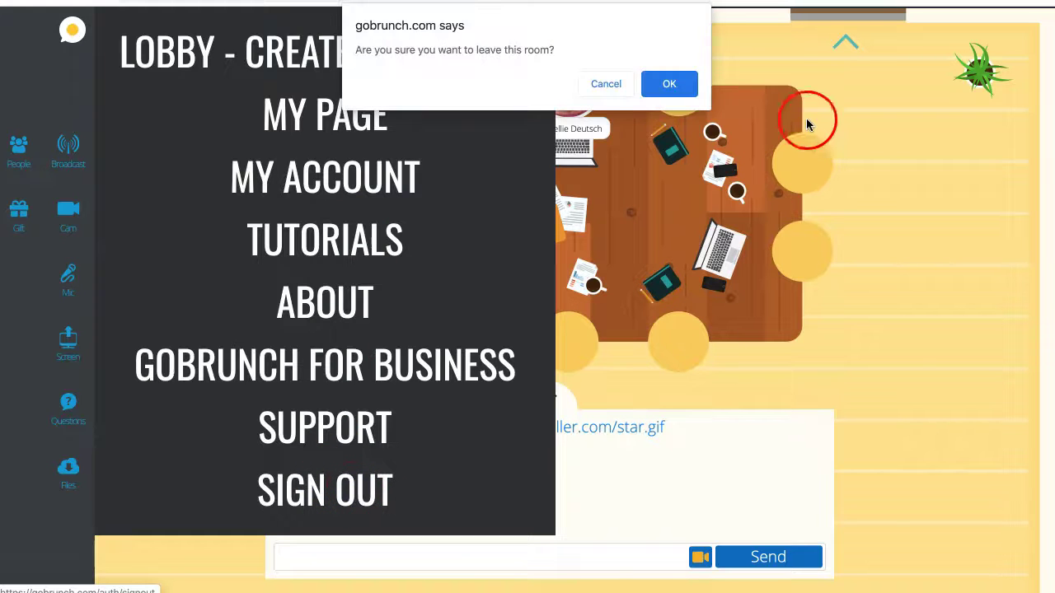
pyautogui.click(670, 85)
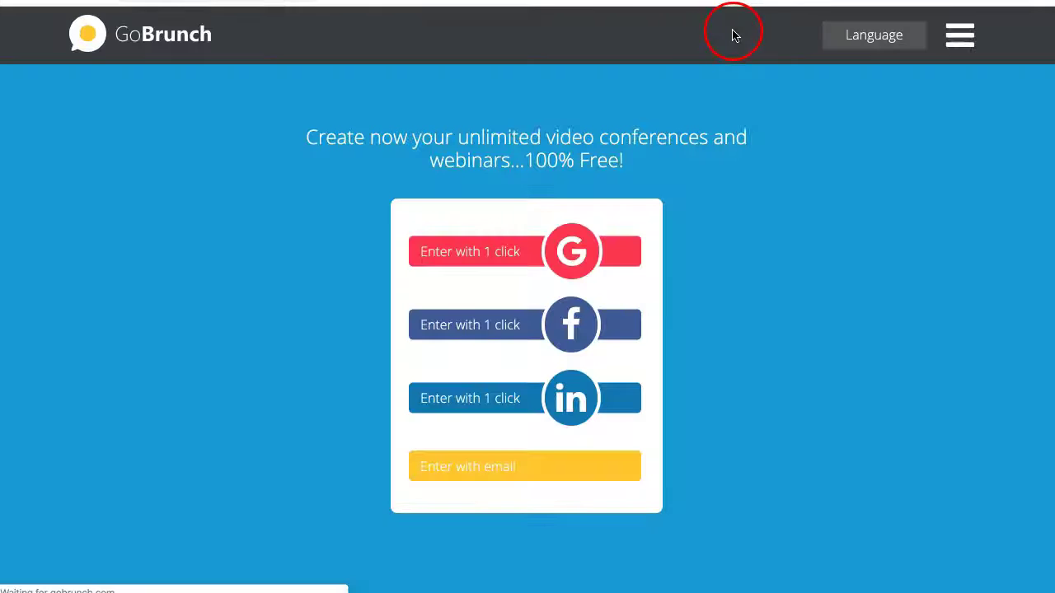